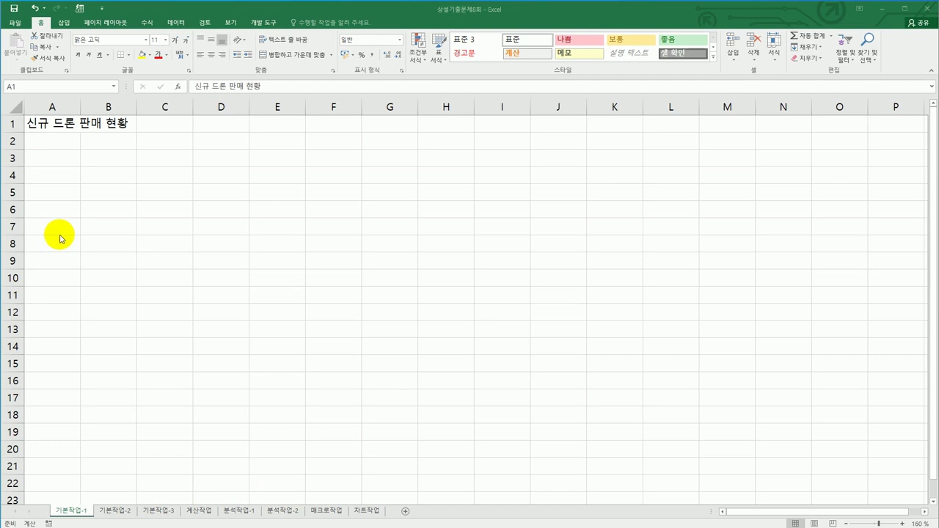
click(53, 157)
drag(53, 157, 344, 316)
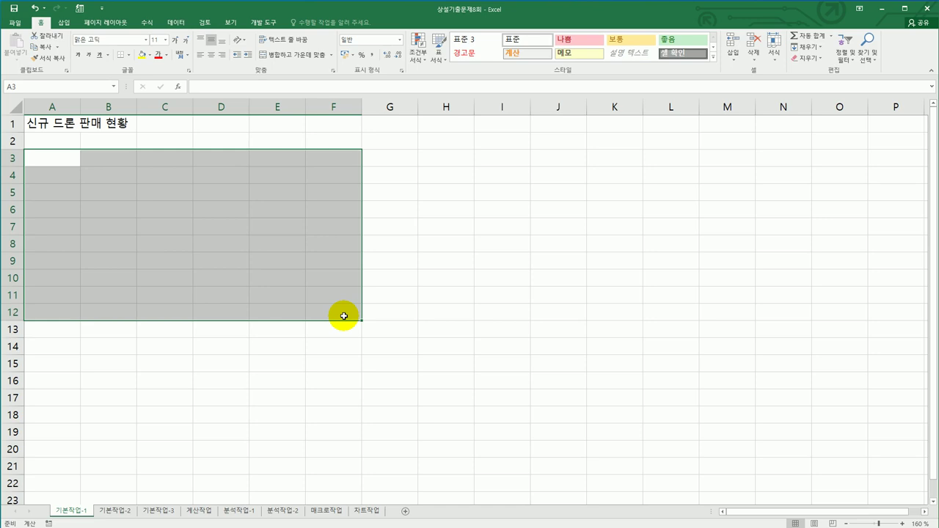
On the 기본작업-2 sheet, merge and center the title across A1:H1.
click(108, 511)
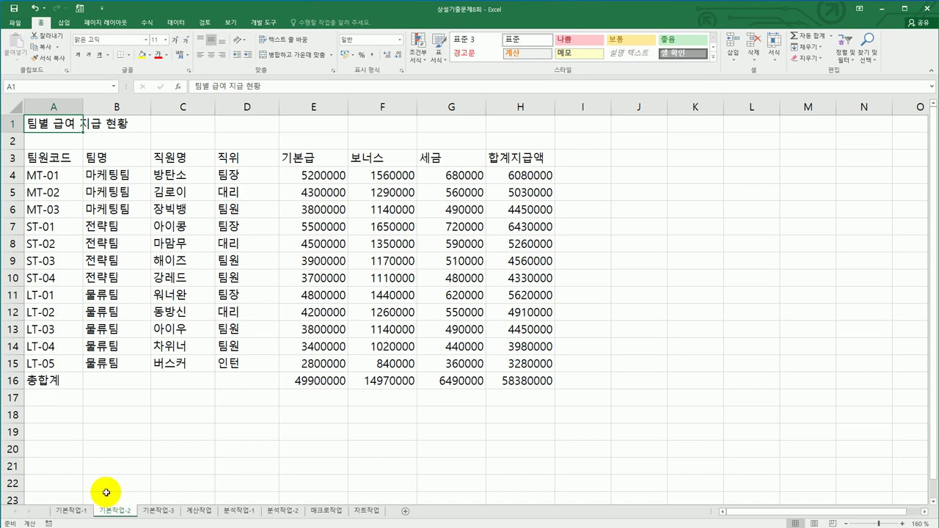
drag(58, 125, 496, 127)
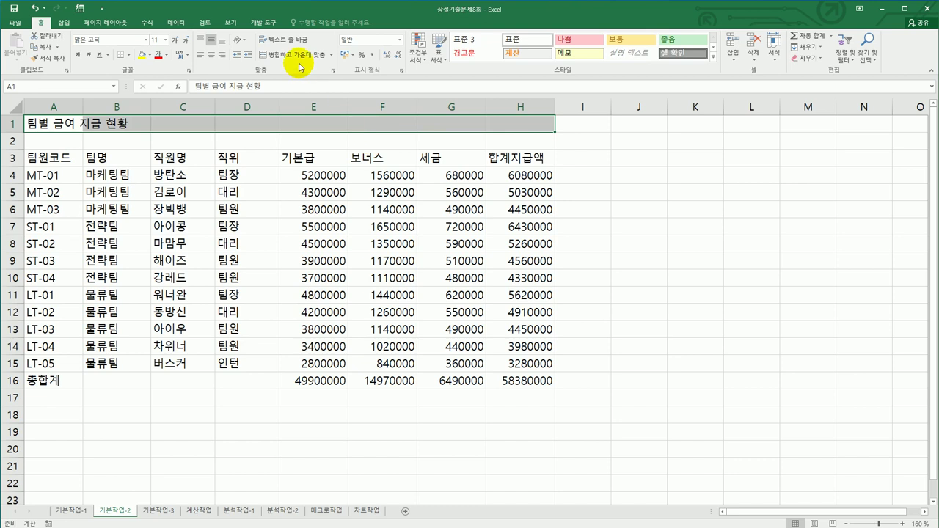
click(299, 63)
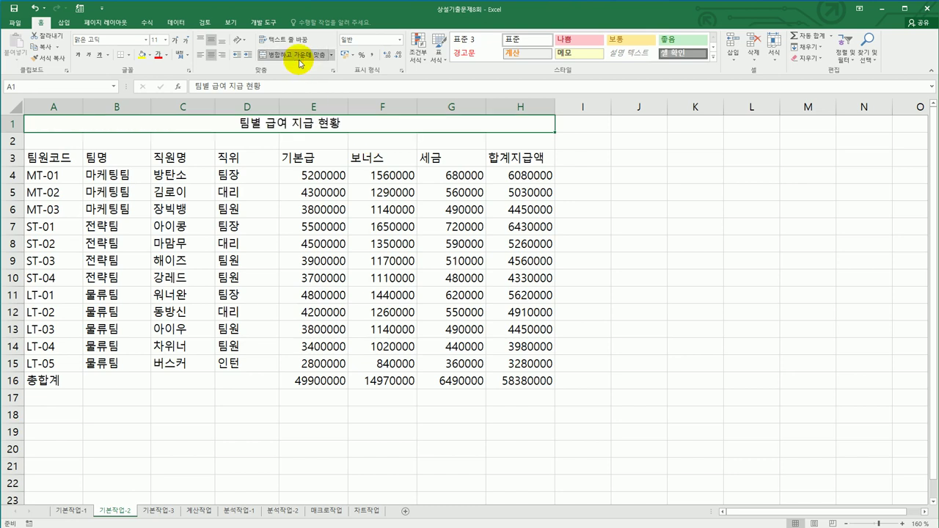
Format the merged title in 궁서 font at size 16 with a double underline.
click(146, 41)
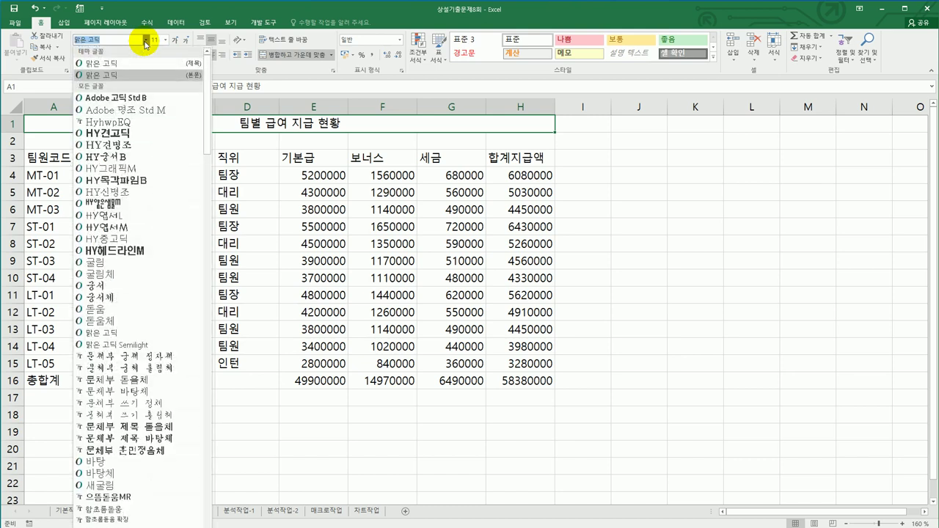
click(119, 287)
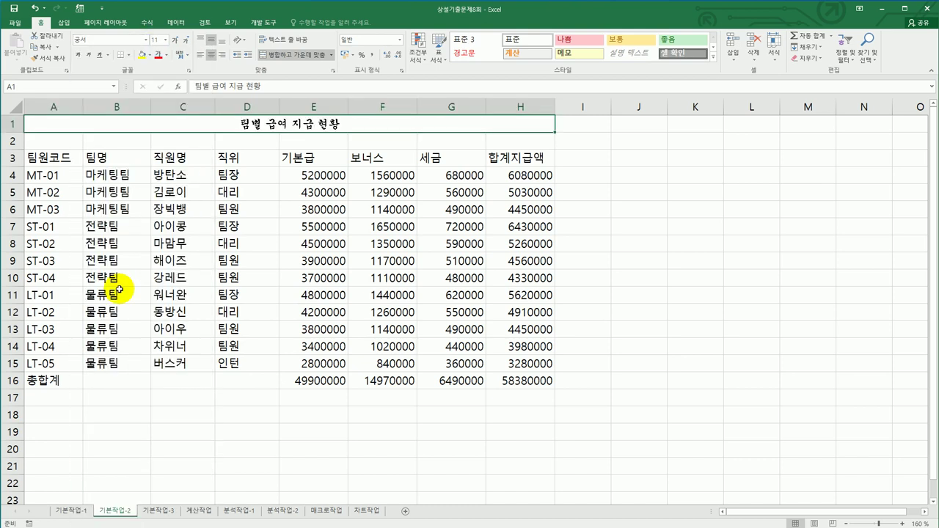
click(165, 39)
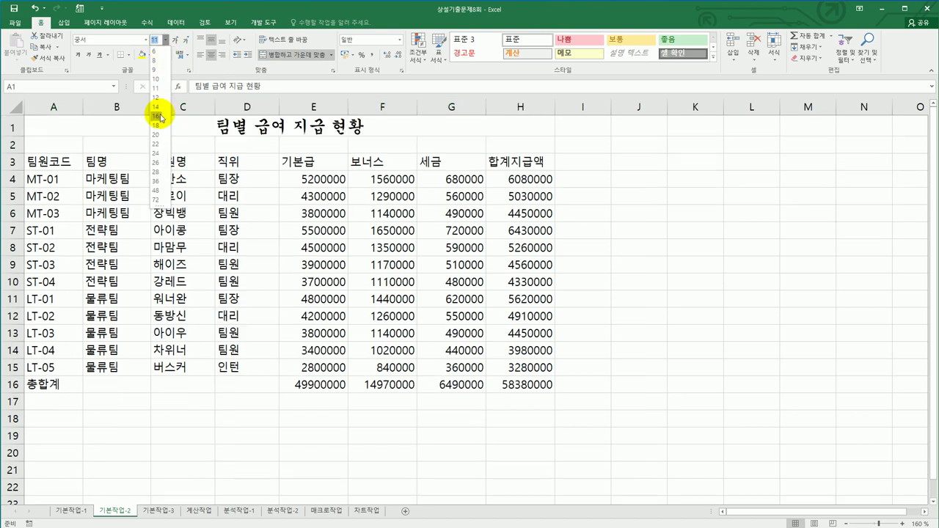
click(157, 116)
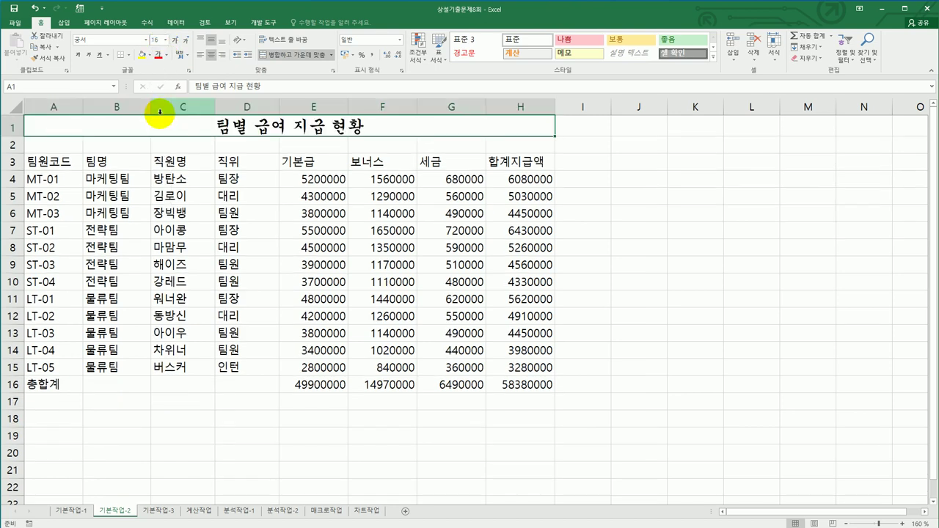
click(108, 56)
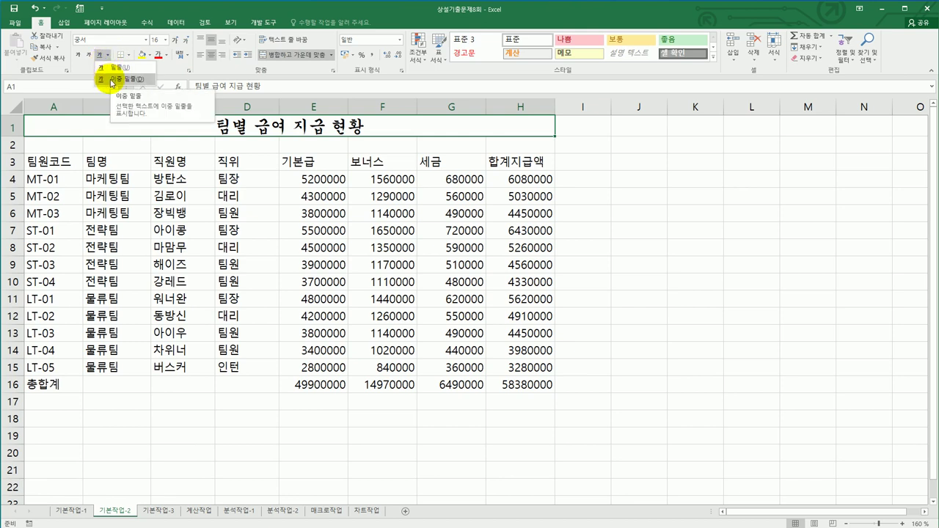
click(112, 79)
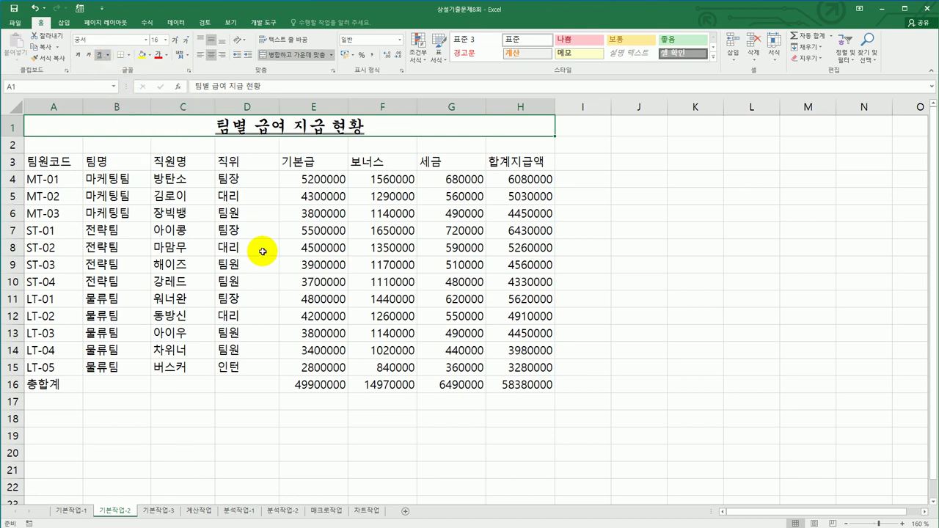
Apply the 20% - 강조색5 cell style to the header row A3:H3 and center its text horizontally.
drag(62, 160, 493, 159)
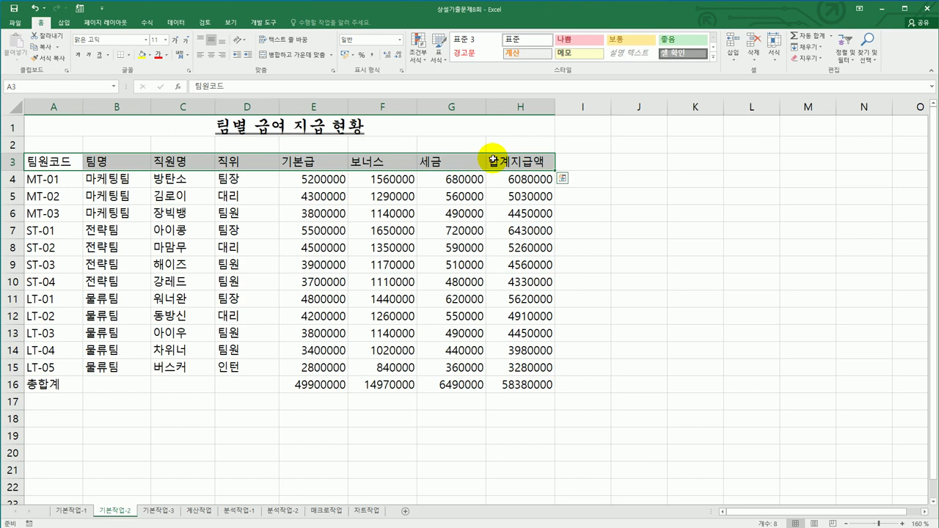
click(713, 65)
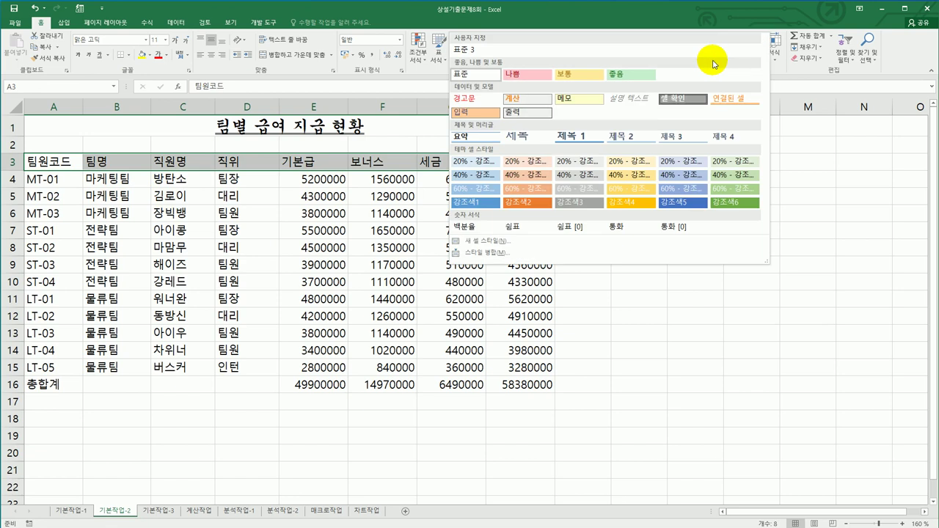
click(670, 163)
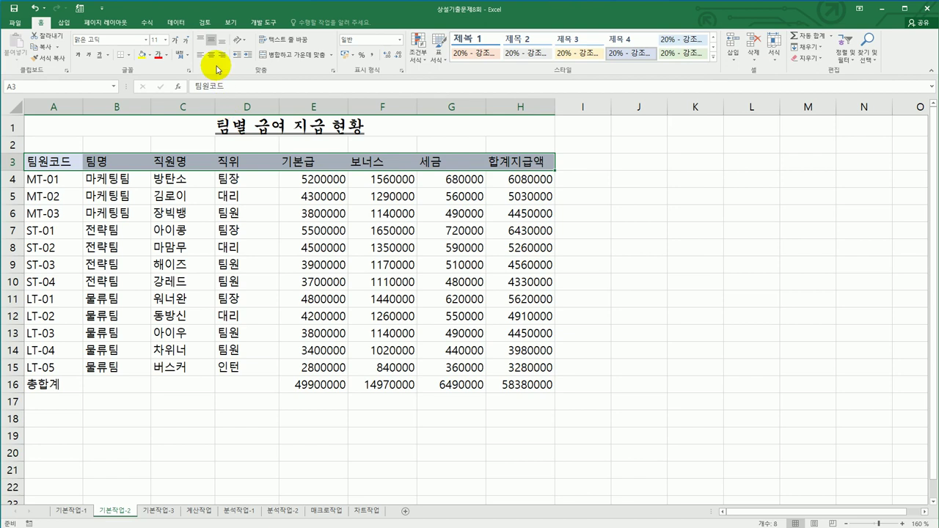
click(211, 55)
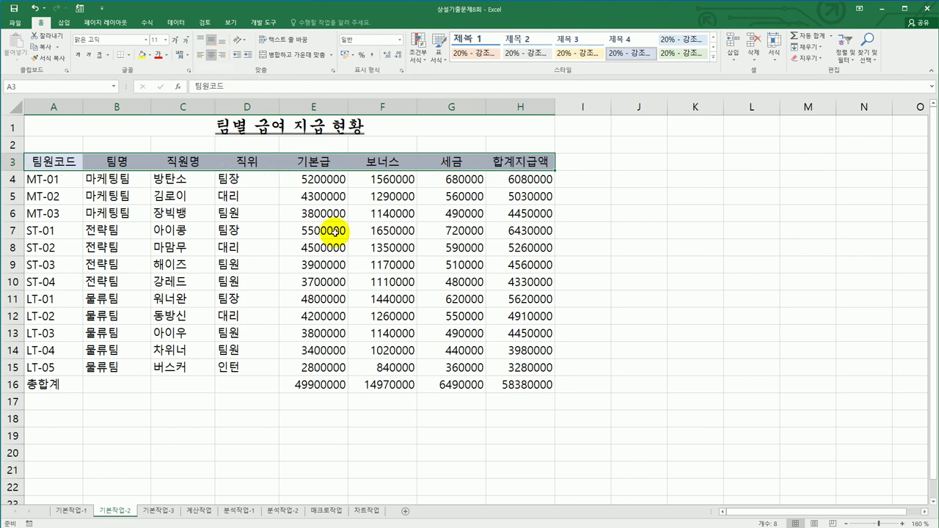
Insert a comment on cell H16 and replace its default text with "합계 지급액 총액".
click(514, 390)
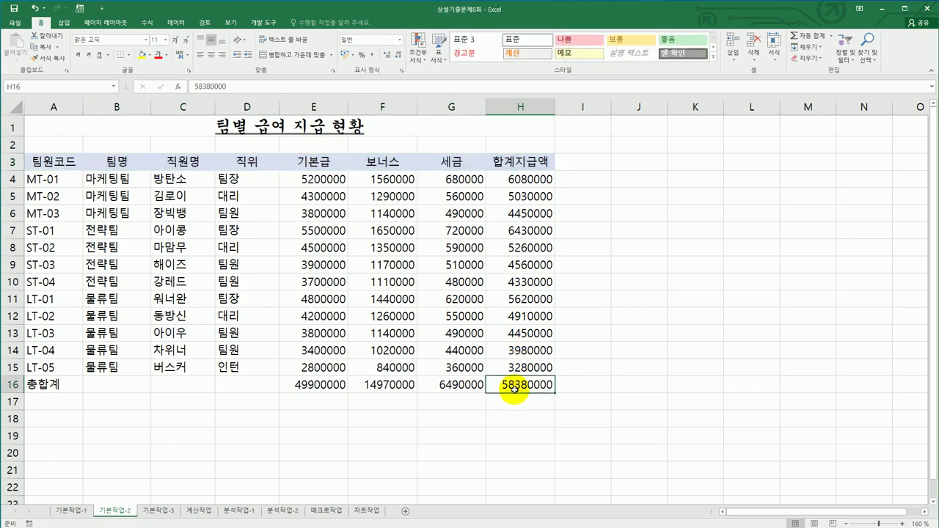
right_click(515, 391)
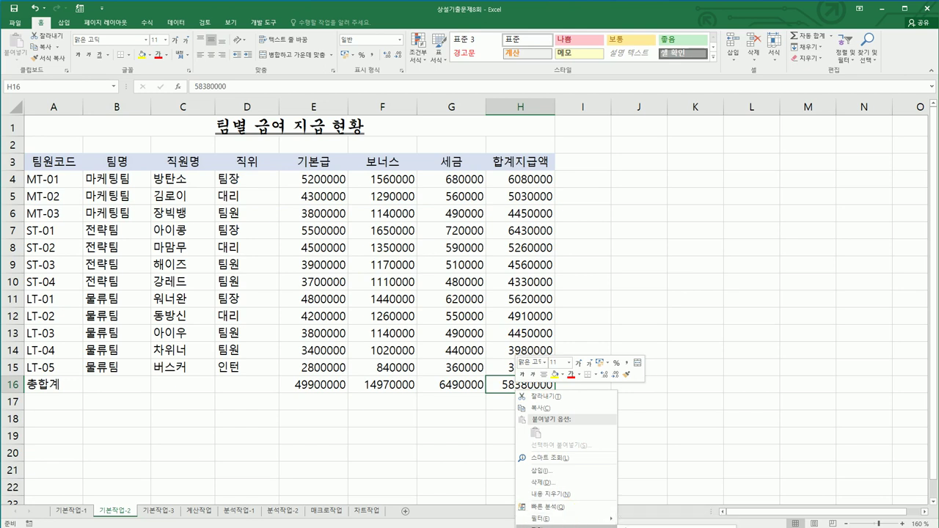
click(565, 527)
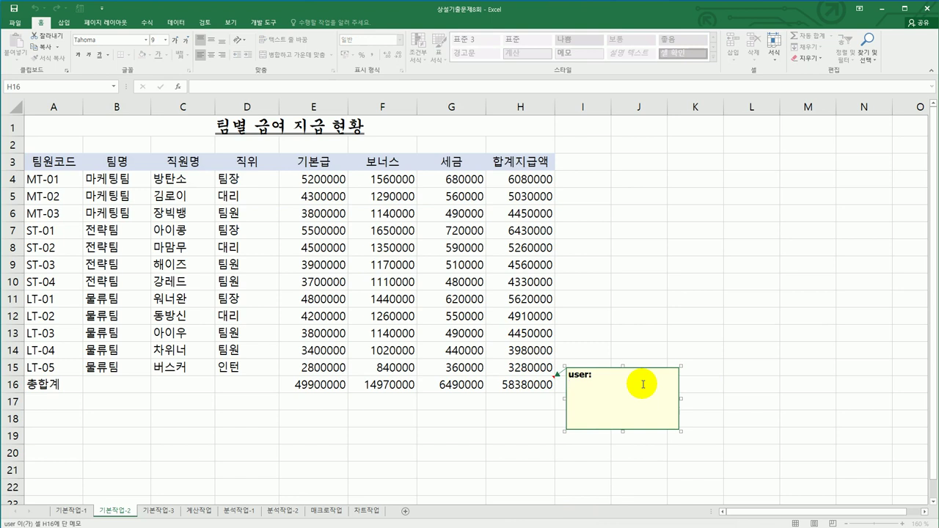
key(ctrl+a)
text(ghd)
key(BackSpace)
key(BackSpace)
key(BackSpace)
text(합계 지그앱)
key(BackSpace)
key(BackSpace)
key(BackSpace)
key(BackSpace)
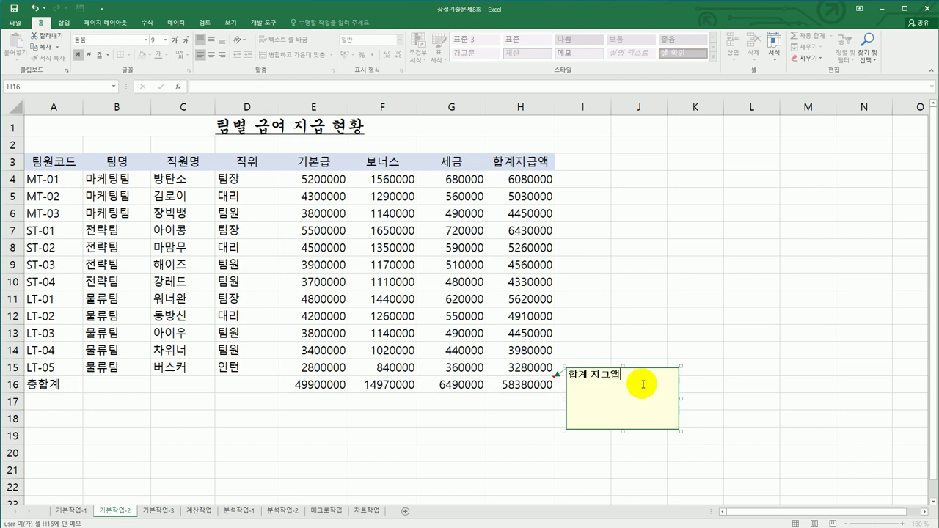
text(급액 총액)
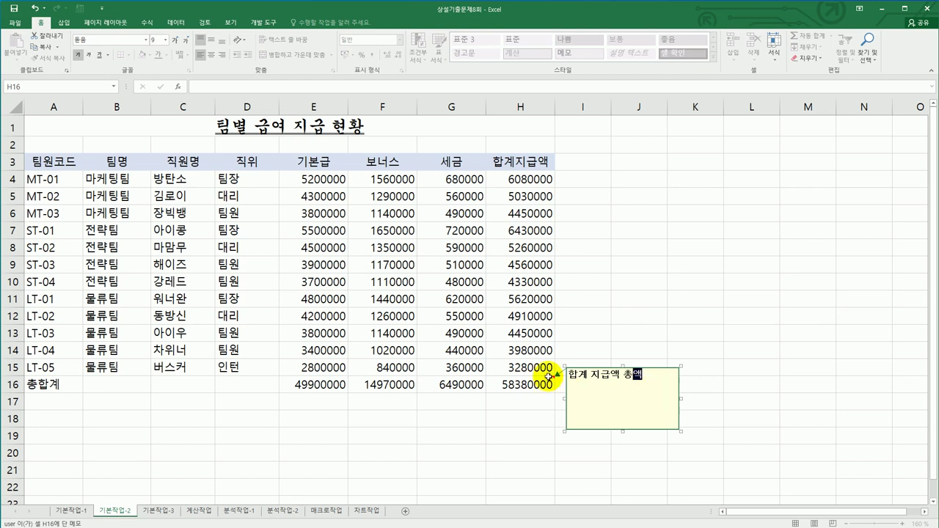
Set the comment on cell H16 to always be displayed.
right_click(519, 386)
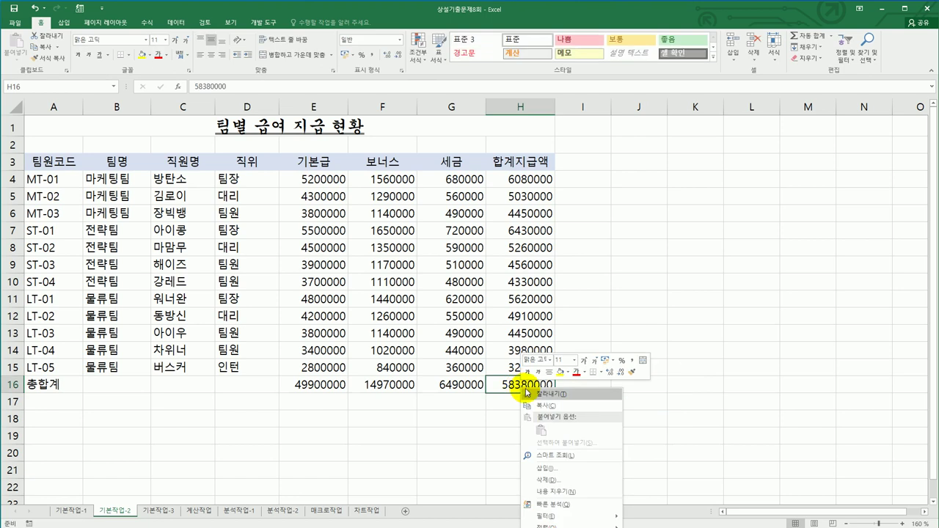
click(678, 283)
scroll(677, 283, down, 4)
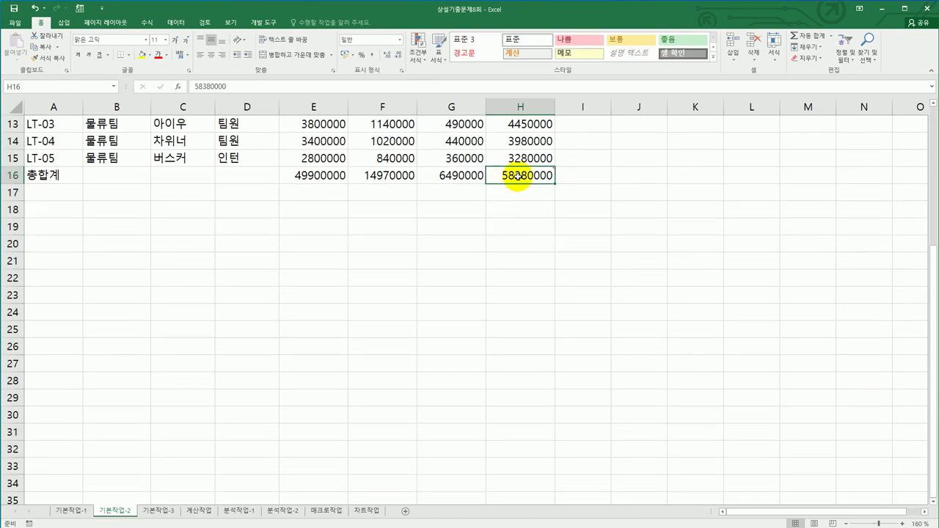
right_click(519, 176)
click(583, 353)
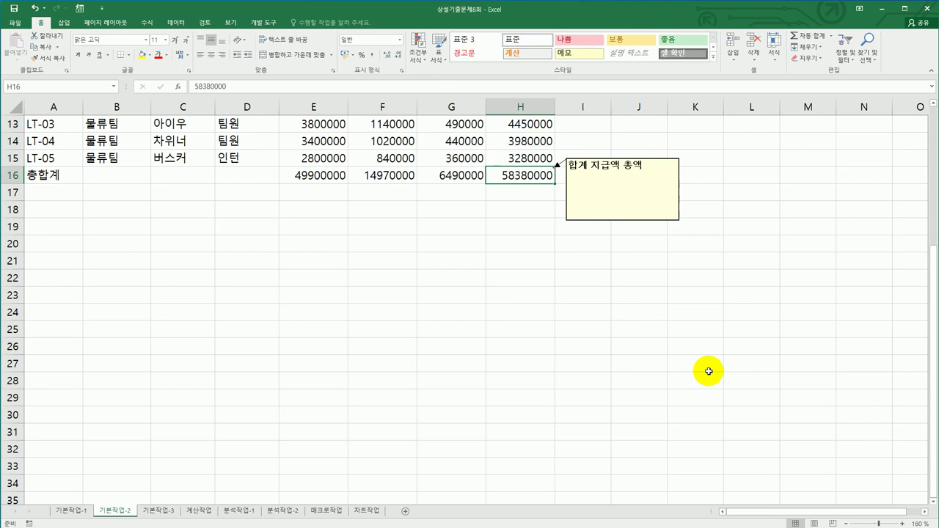
scroll(709, 372, up, 4)
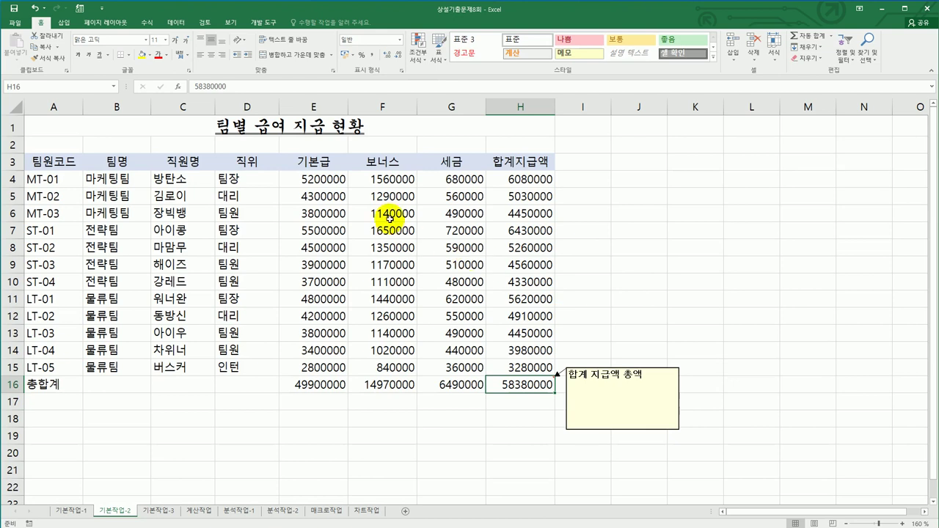
Apply the custom number format #,##0원 to the amounts in E4:H16.
drag(334, 179, 516, 381)
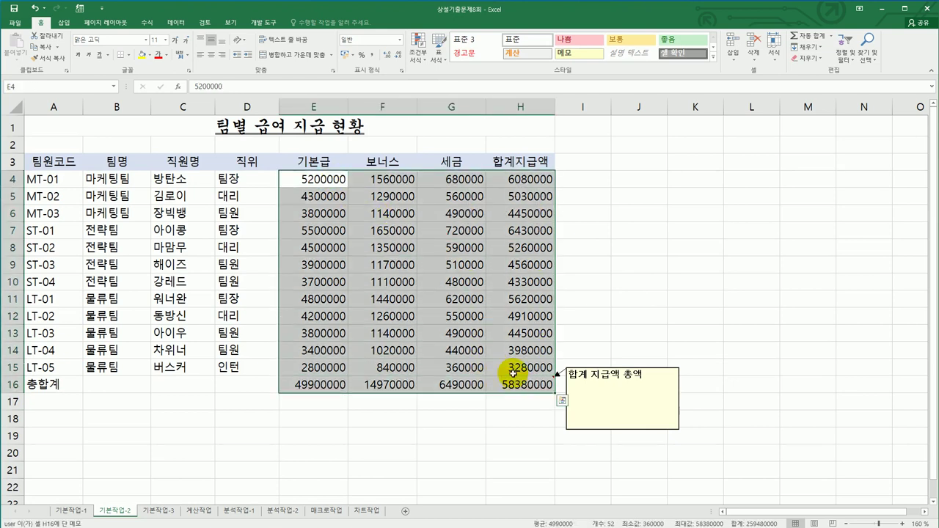
right_click(449, 249)
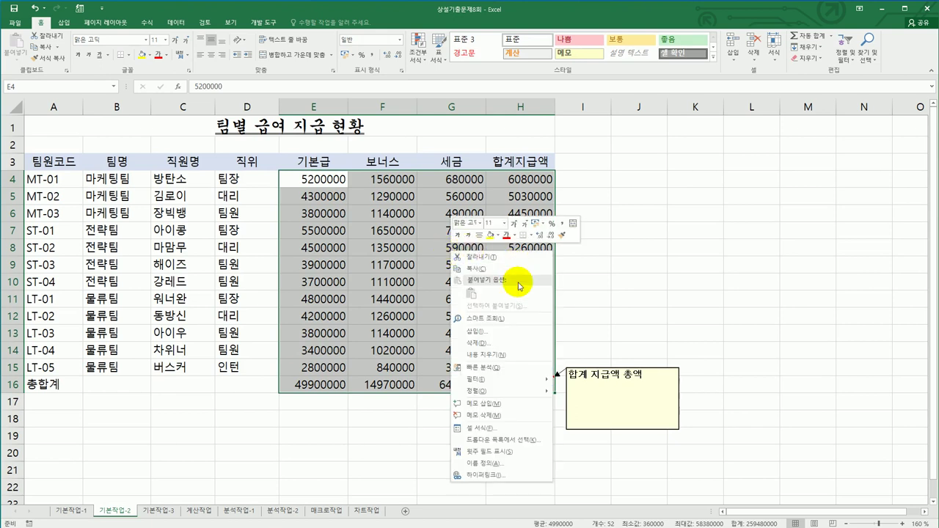
click(514, 433)
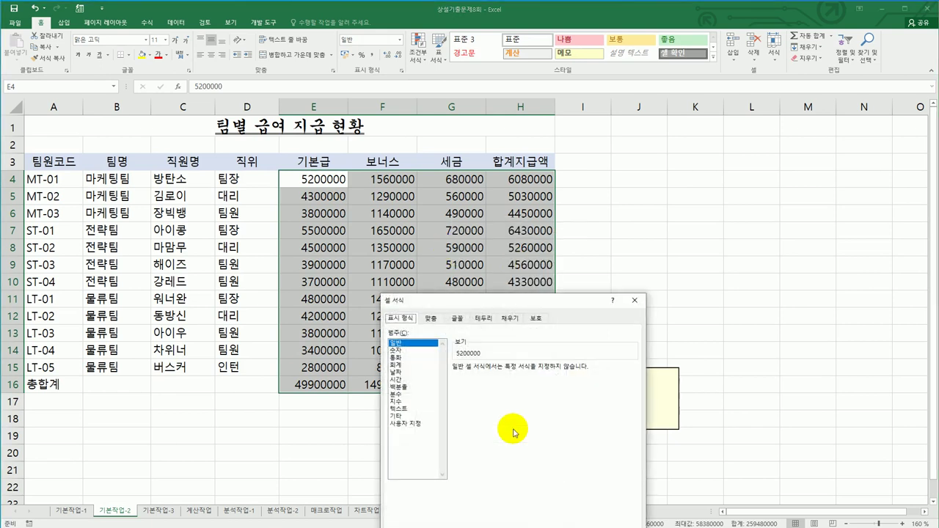
drag(544, 367, 709, 157)
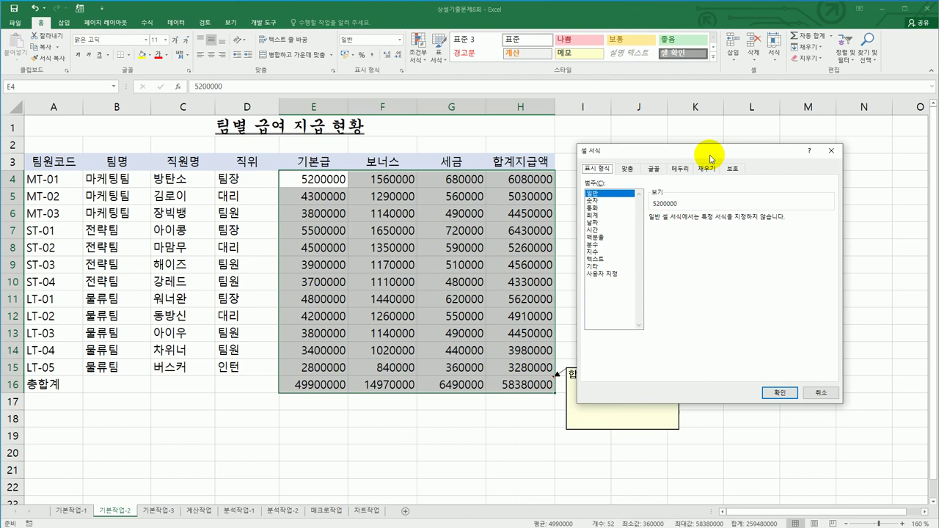
click(605, 276)
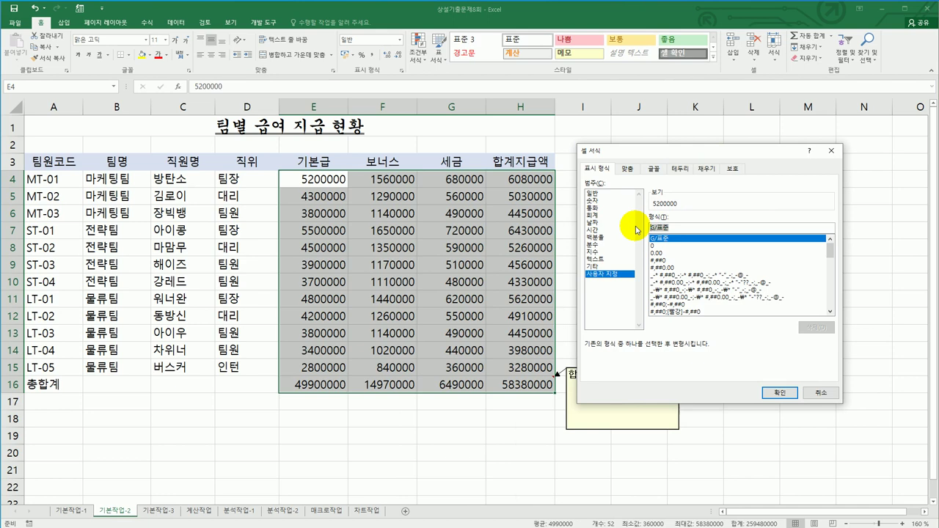
text(#,)
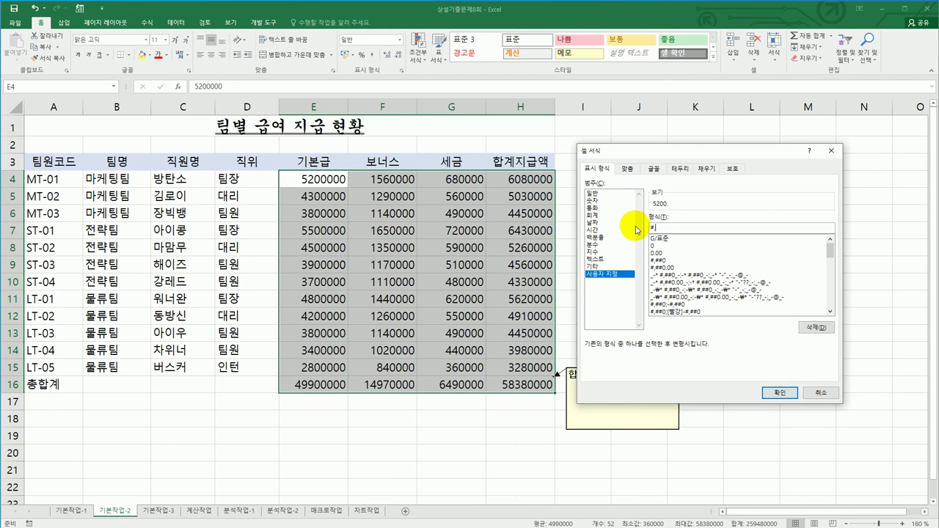
text(##0)
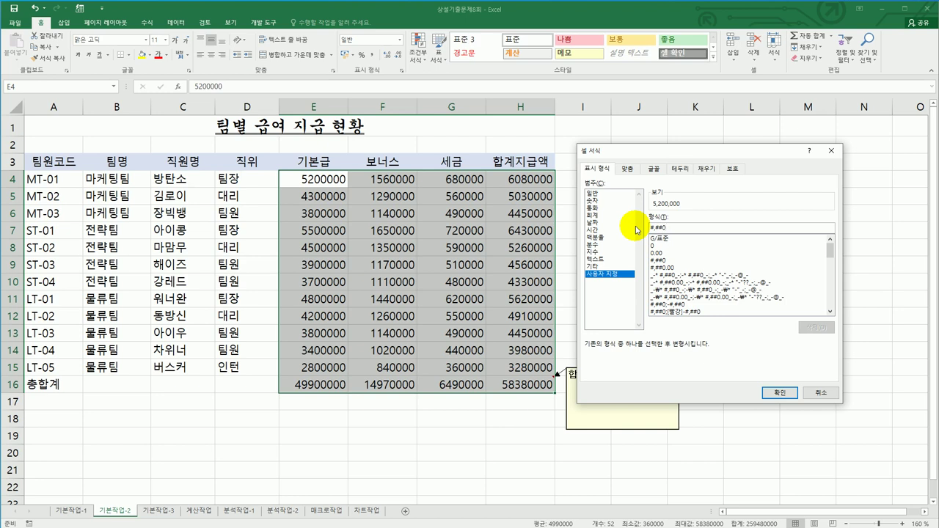
text(우)
click(681, 230)
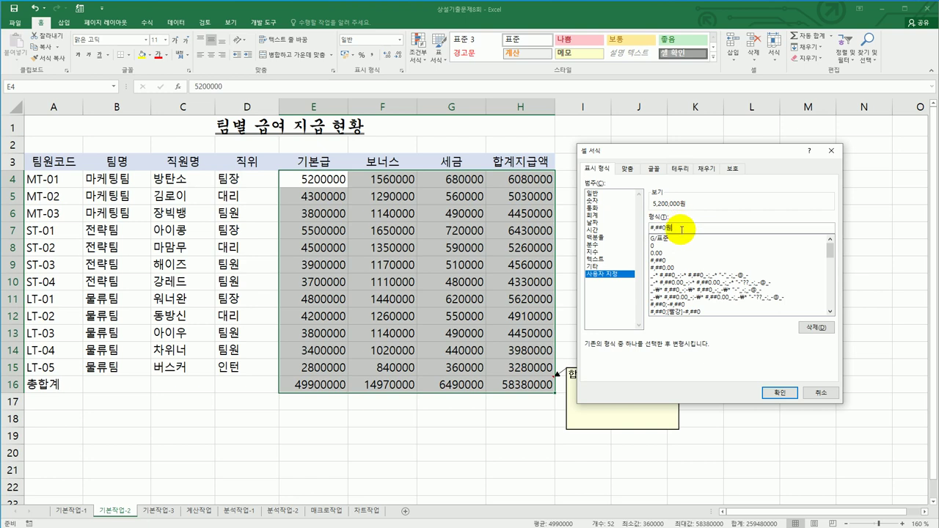
click(779, 392)
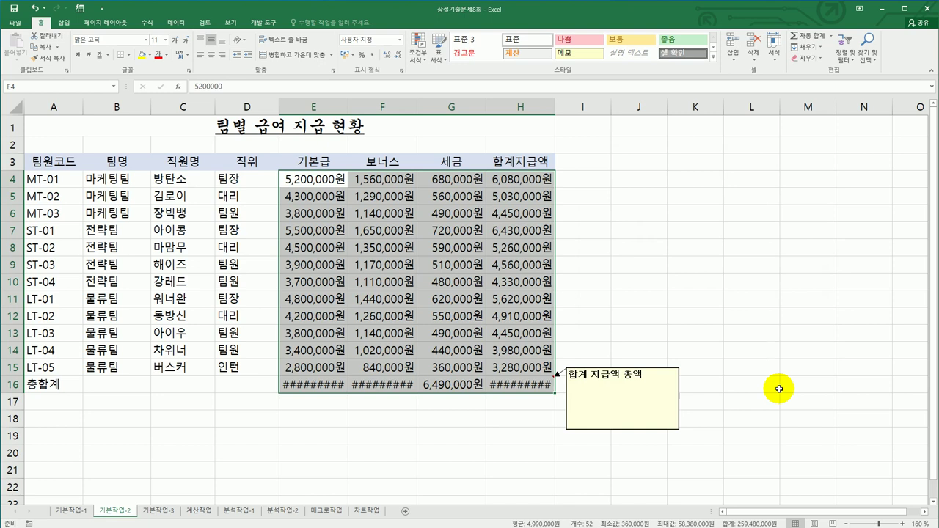
Auto-fit the widths of columns E through H to their contents.
drag(320, 110, 554, 108)
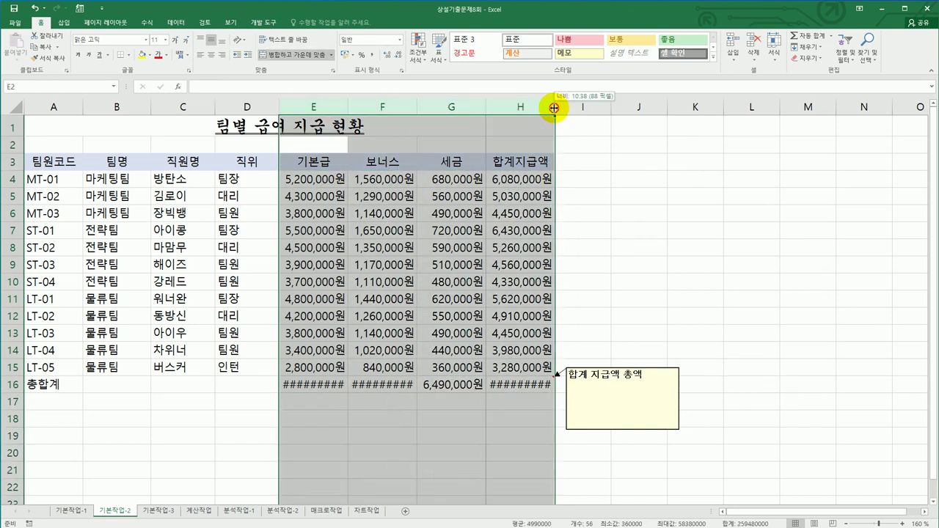
double_click(554, 108)
click(733, 298)
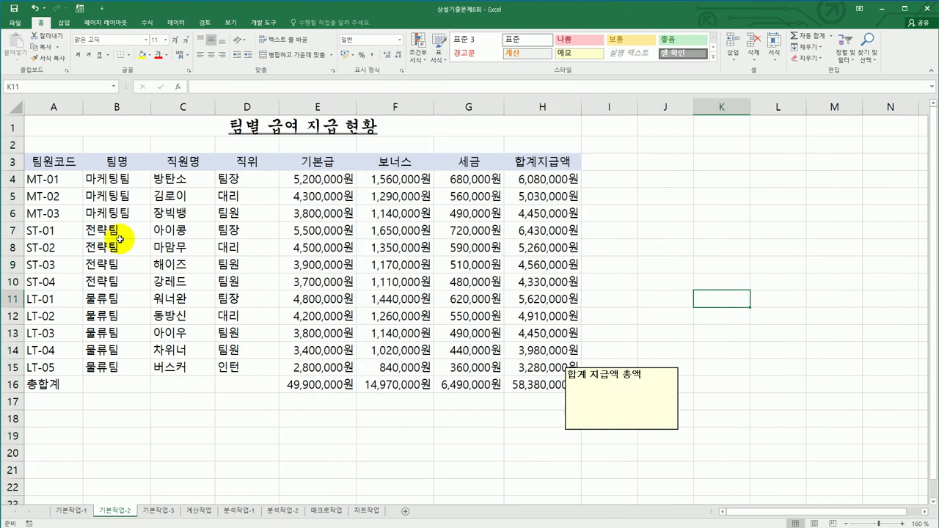
Apply all borders to the payment table in A3:H16.
drag(36, 160, 527, 383)
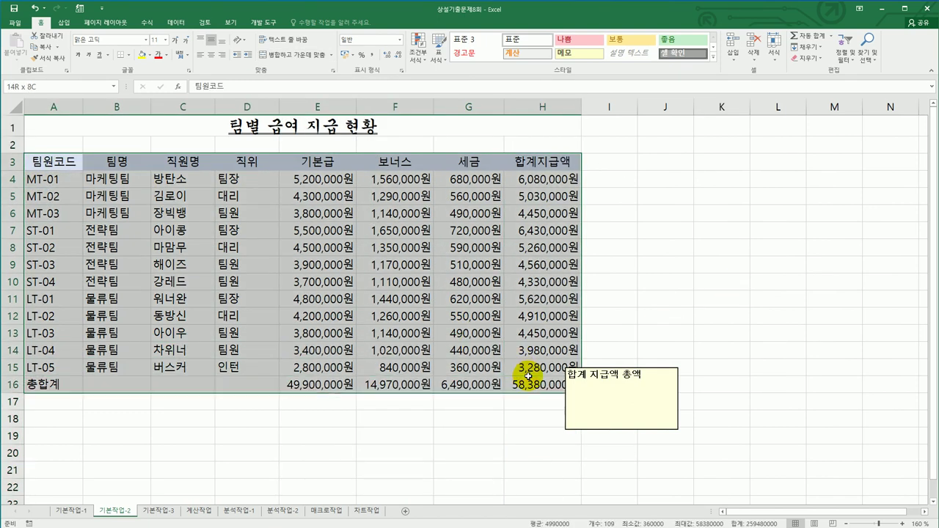
click(129, 55)
click(132, 137)
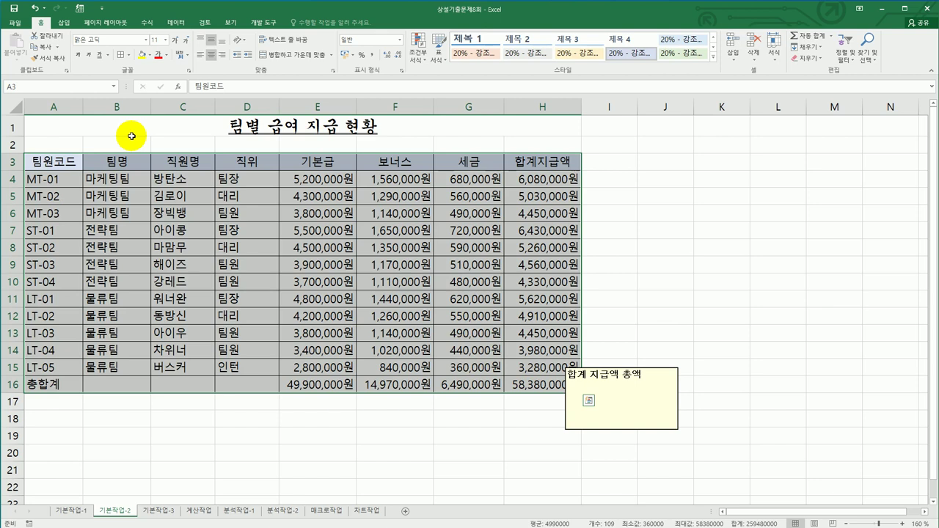
Add both diagonal borders to the empty total-row cells B16:D16 so each is crossed with an X.
drag(133, 388, 227, 386)
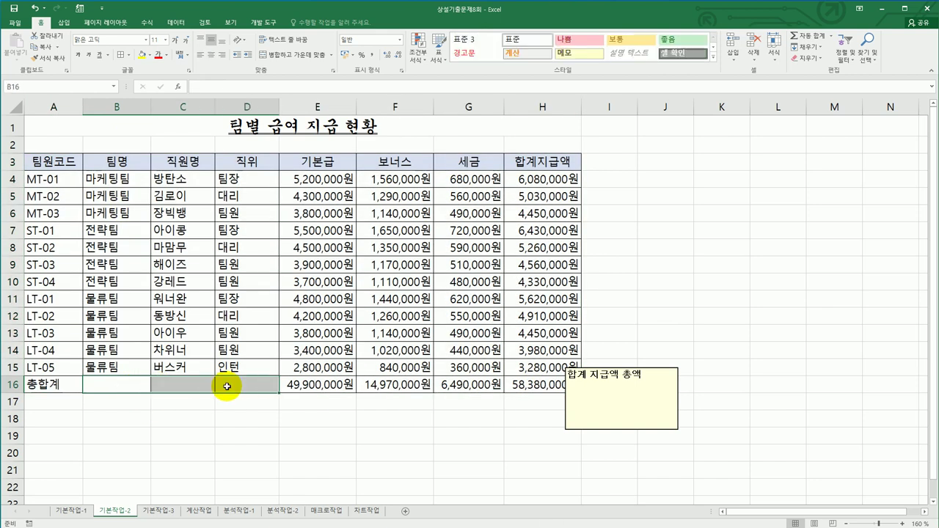
right_click(227, 386)
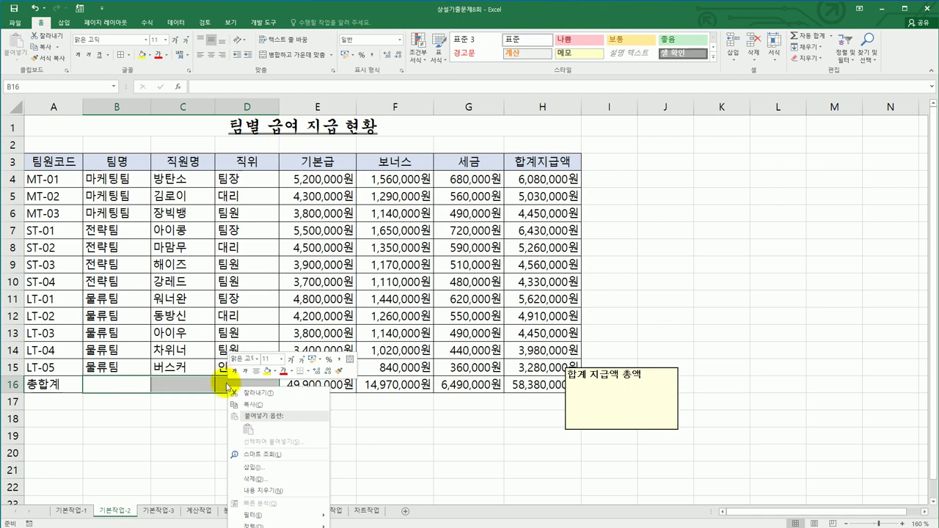
key(Escape)
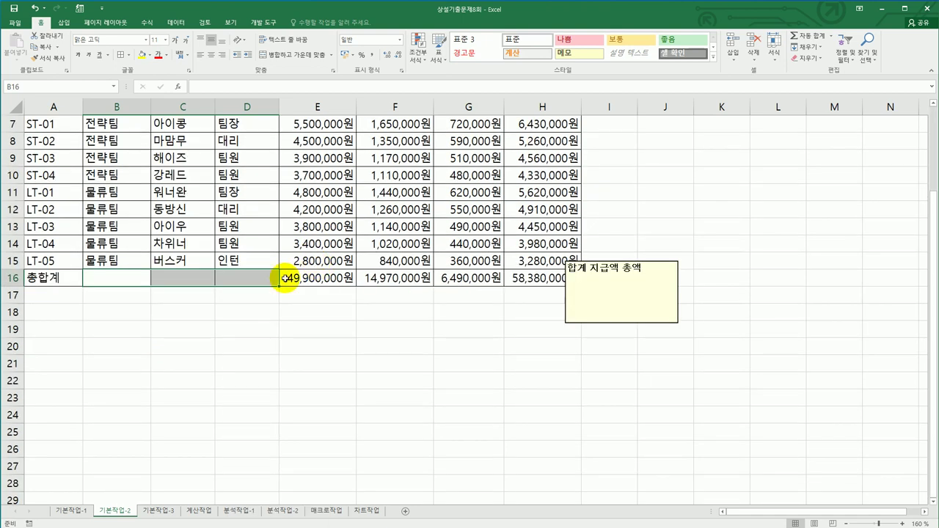
right_click(236, 278)
click(291, 442)
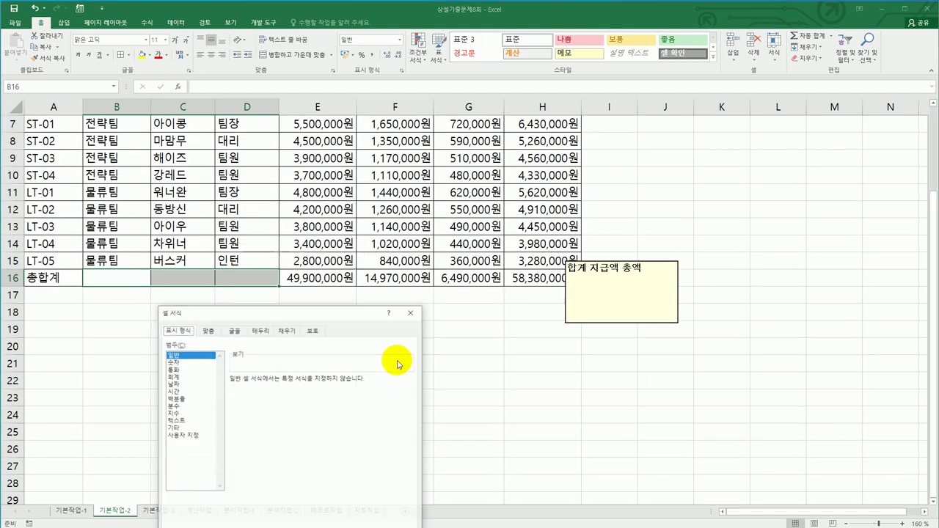
drag(335, 308, 435, 169)
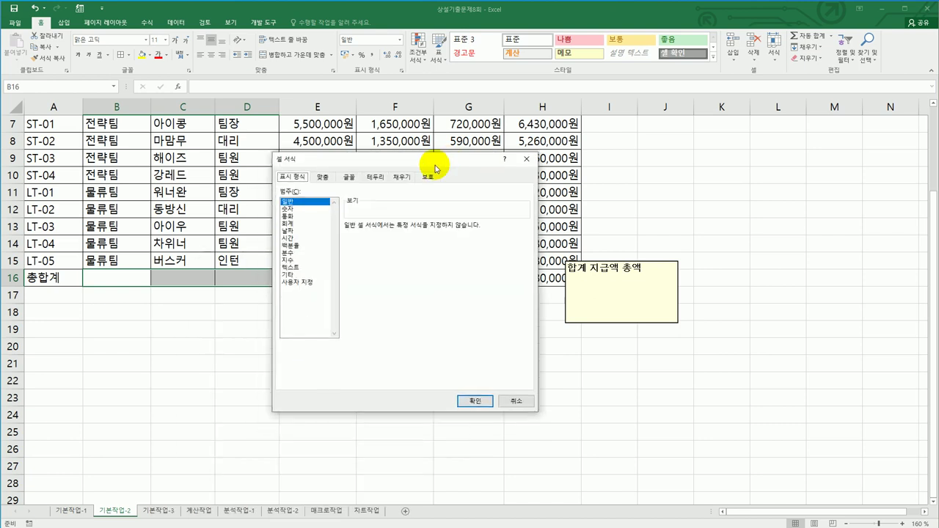
click(376, 177)
click(356, 311)
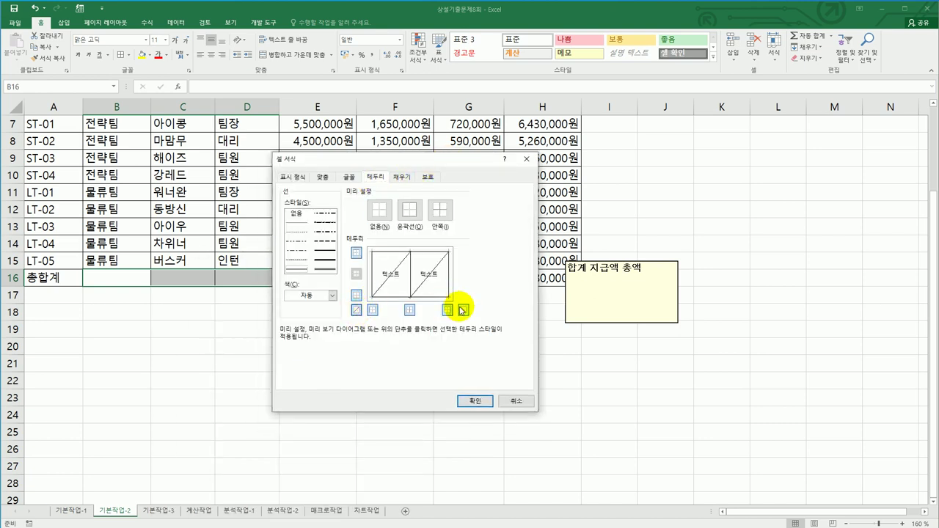
click(464, 311)
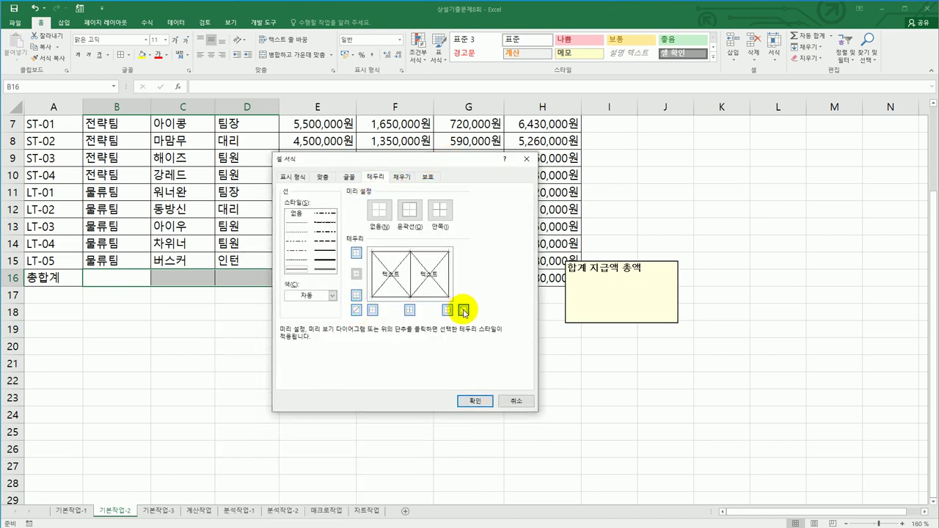
click(475, 401)
click(571, 434)
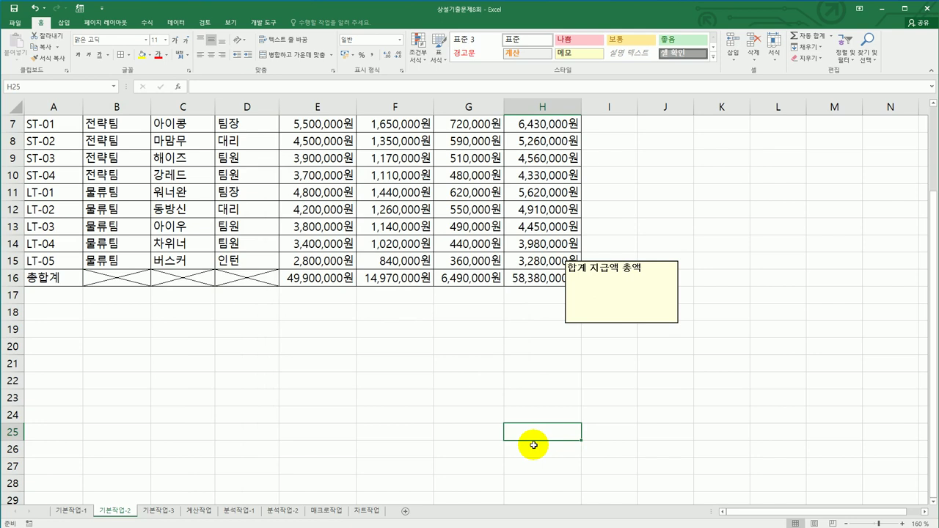
On the 기본작업-3 sheet, copy the 성별 header and 여 value from C3:C4 to A21.
click(163, 510)
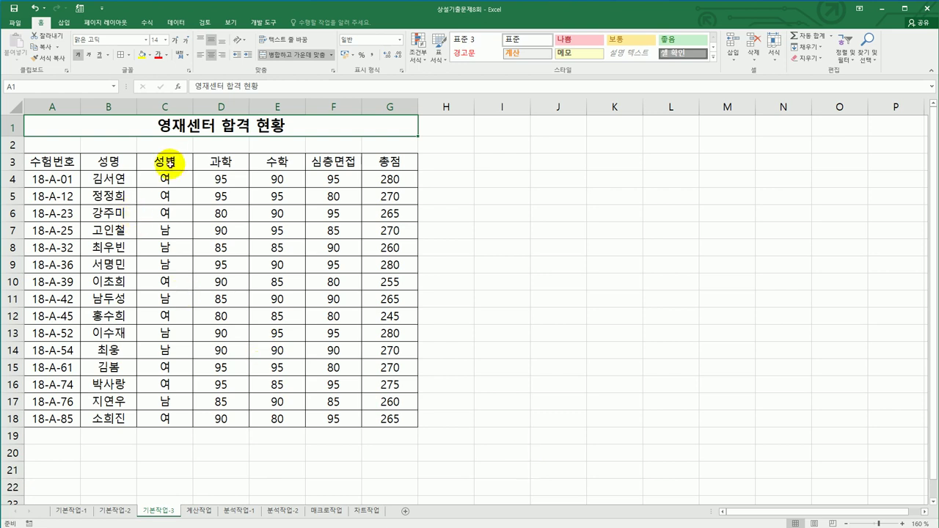
drag(170, 165, 171, 175)
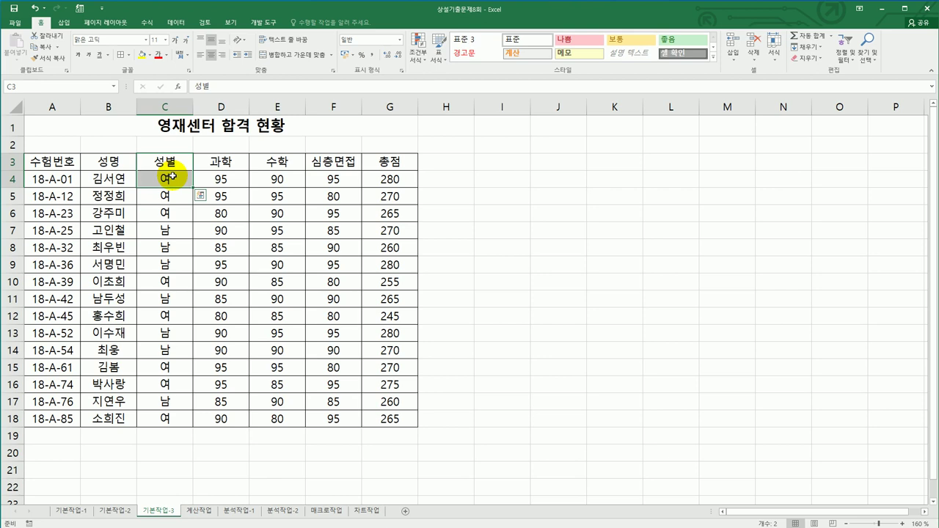
key(ctrl+c)
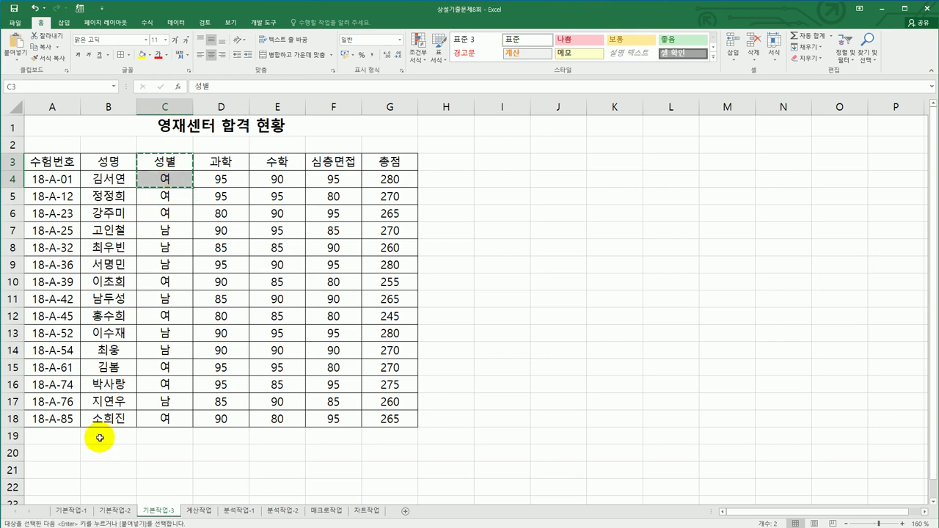
click(63, 475)
key(ctrl+v)
scroll(169, 434, down, 3)
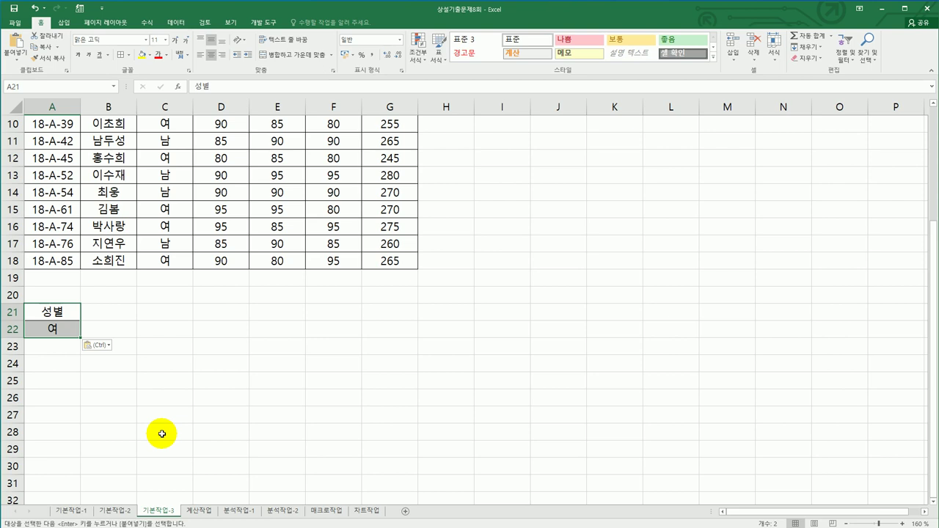
scroll(162, 433, up, 3)
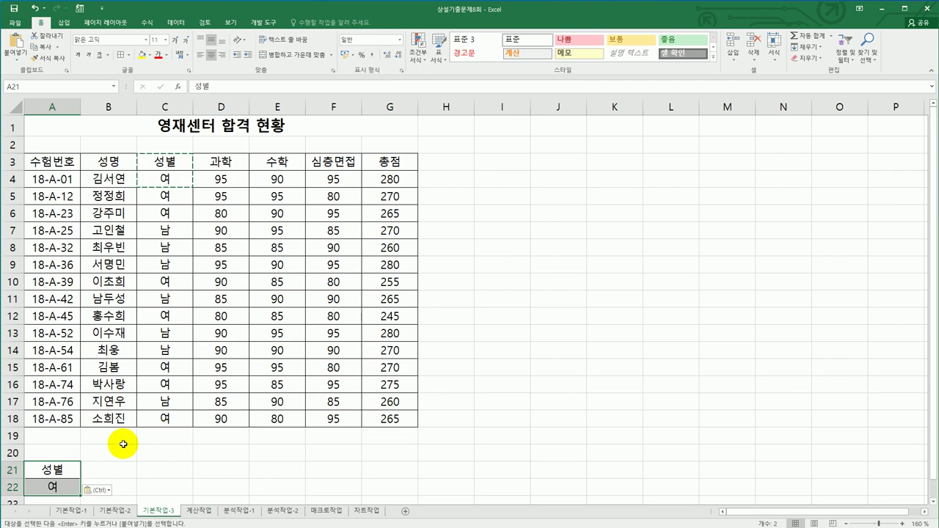
Complete the criteria range with the header 조건 in B21 and the formula =D4>E4 in B22.
click(113, 465)
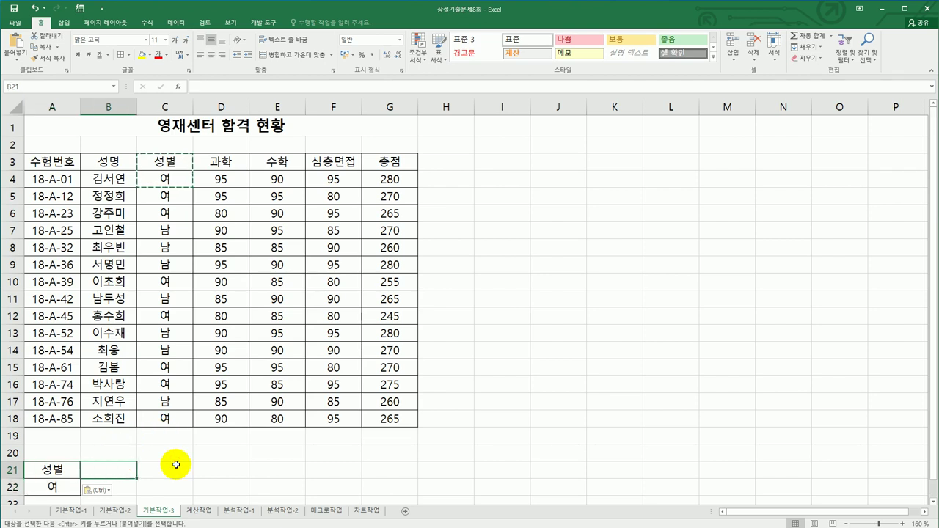
text(조건)
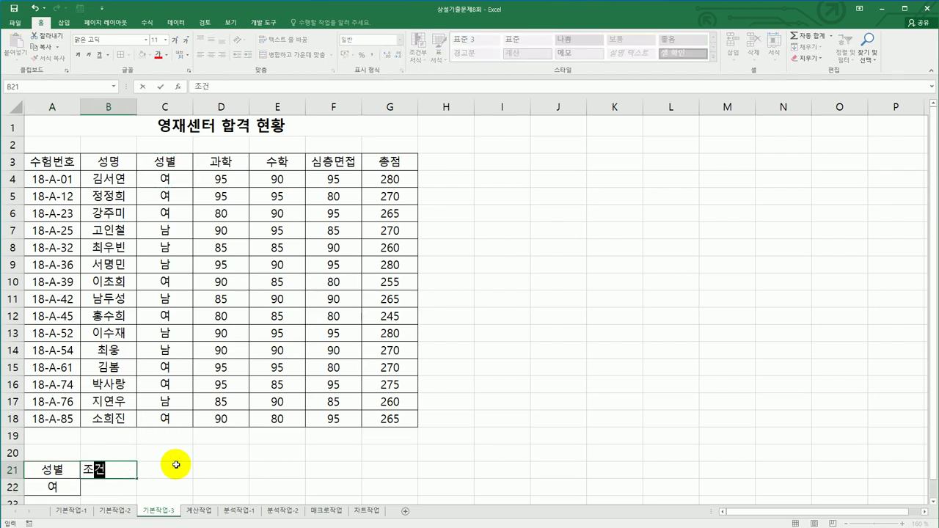
key(Return)
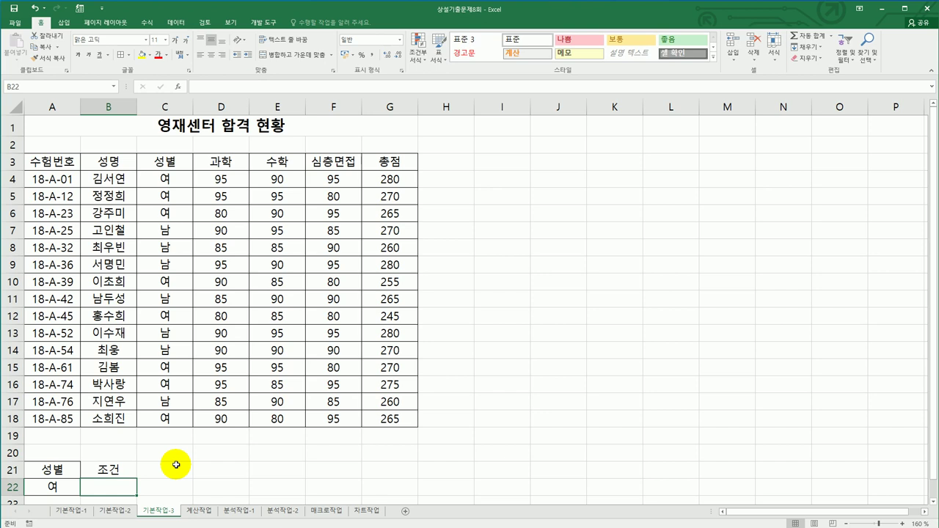
text(=)
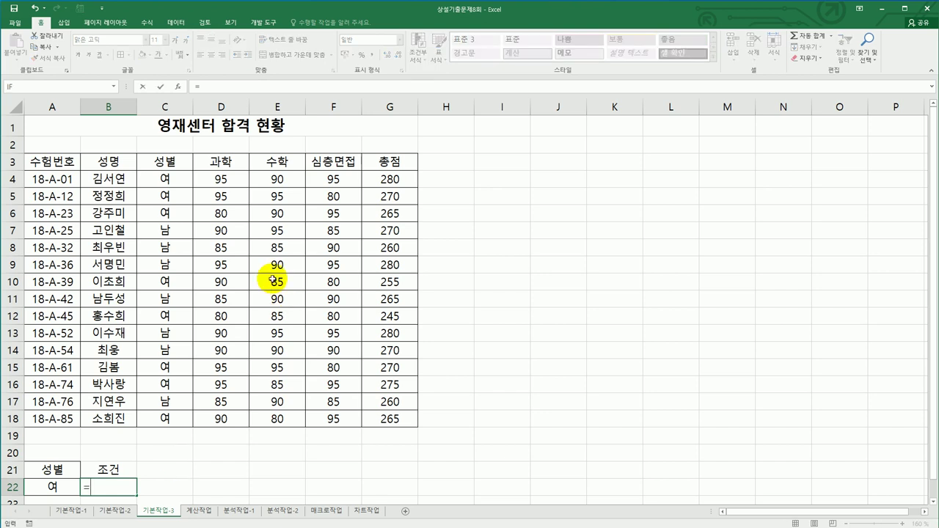
click(210, 177)
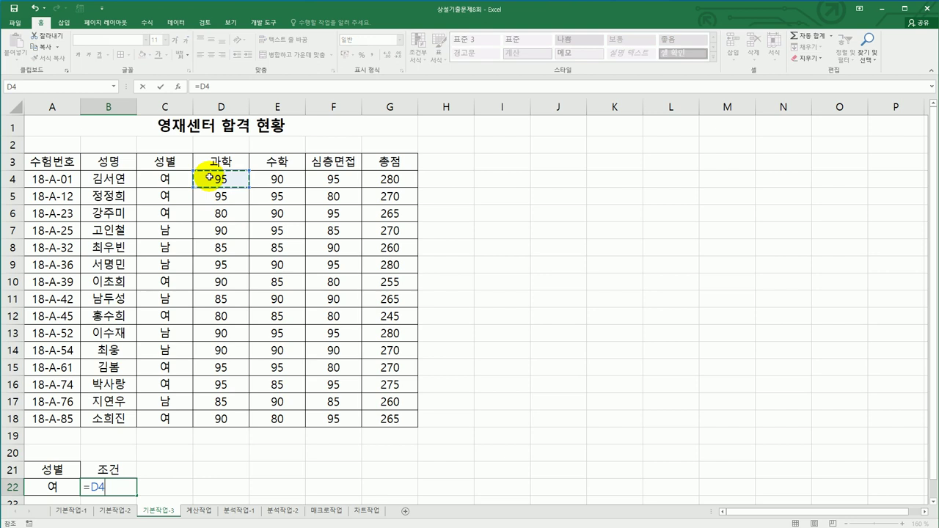
text(>)
click(270, 176)
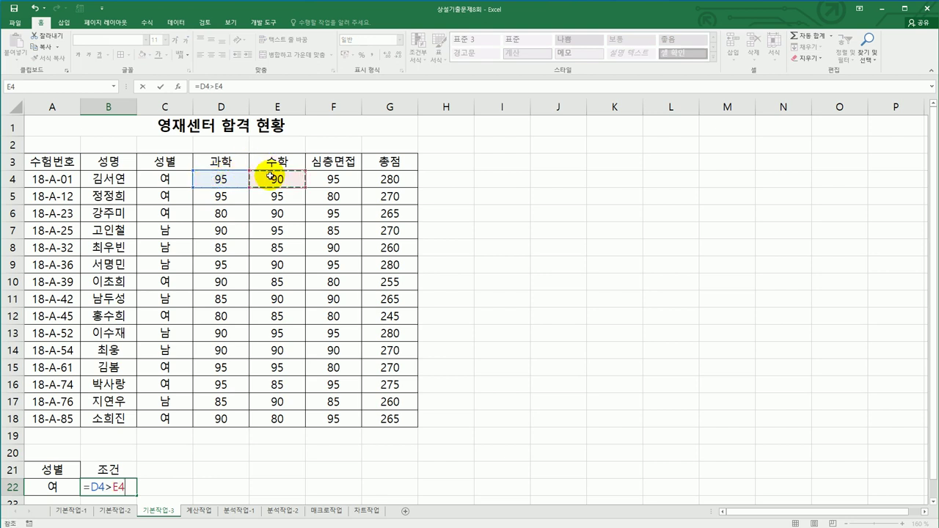
key(Return)
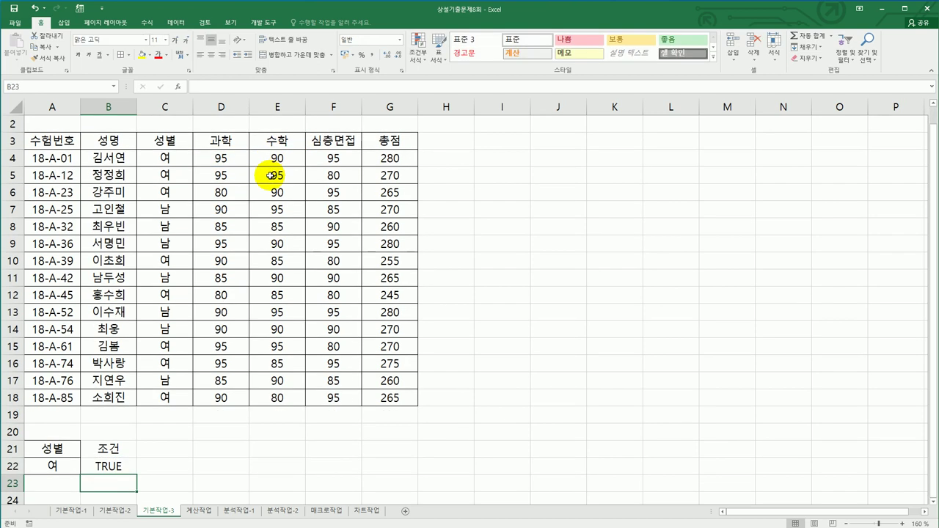
Run an advanced filter on A3:G18 with criteria range A21:B22, copying the matching records to A25.
click(224, 174)
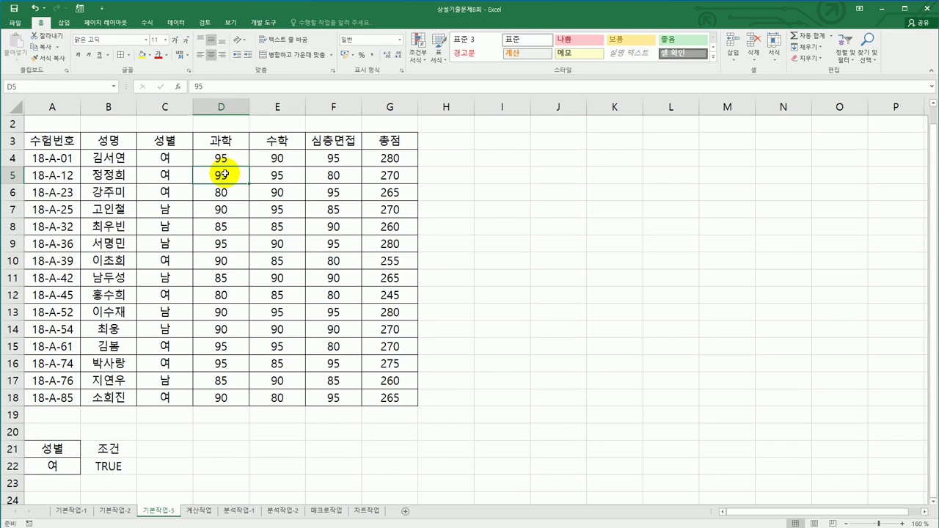
click(179, 24)
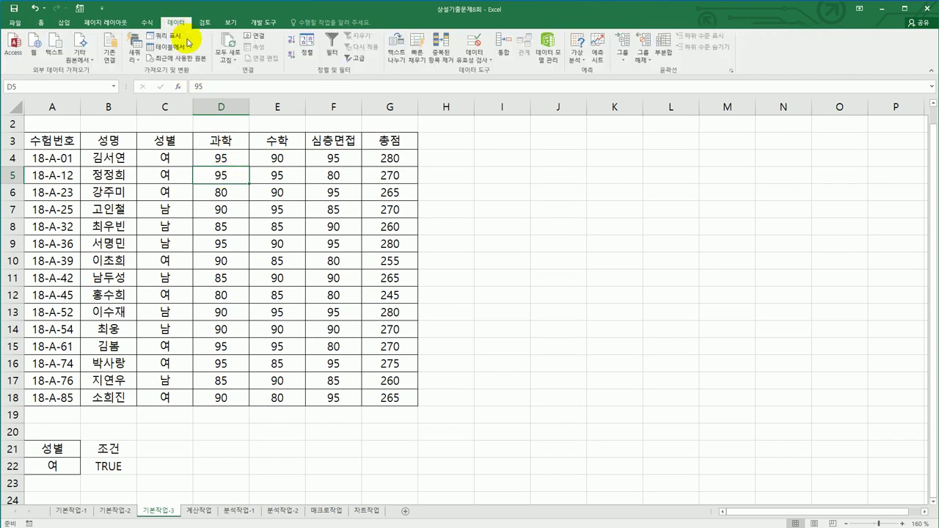
click(353, 61)
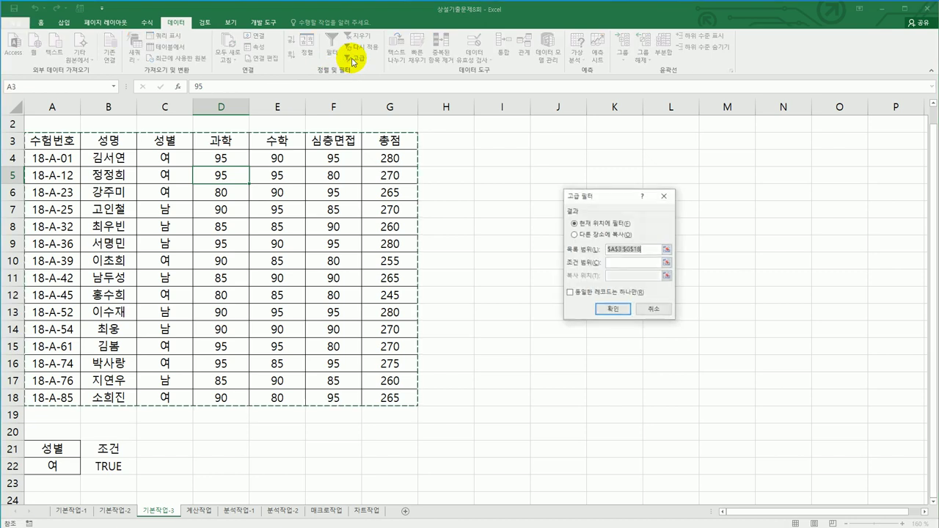
click(621, 264)
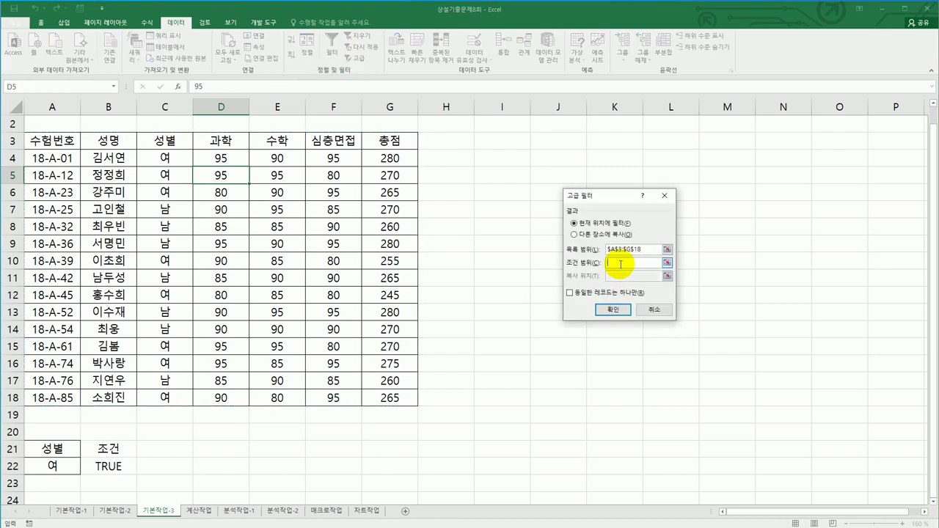
drag(66, 450, 99, 465)
click(574, 234)
click(615, 276)
scroll(342, 380, down, 1)
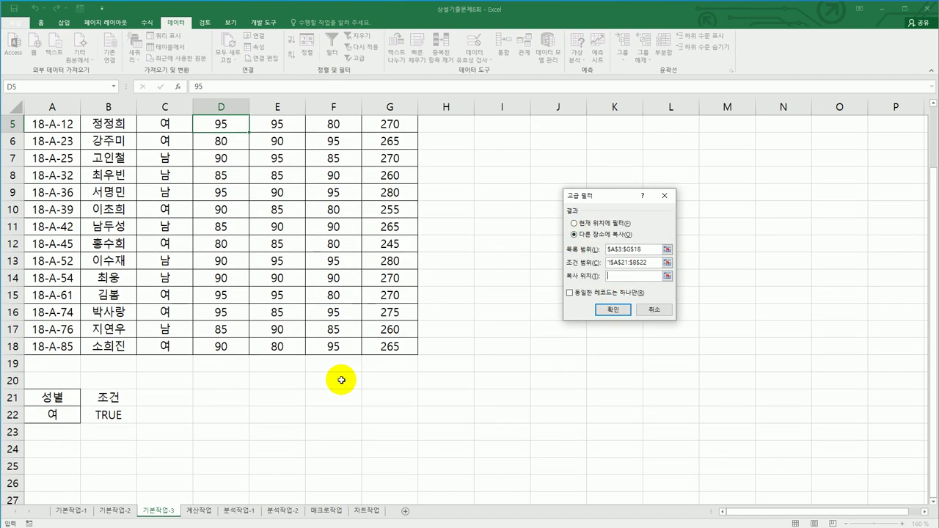
click(65, 470)
click(604, 309)
scroll(602, 310, down, 3)
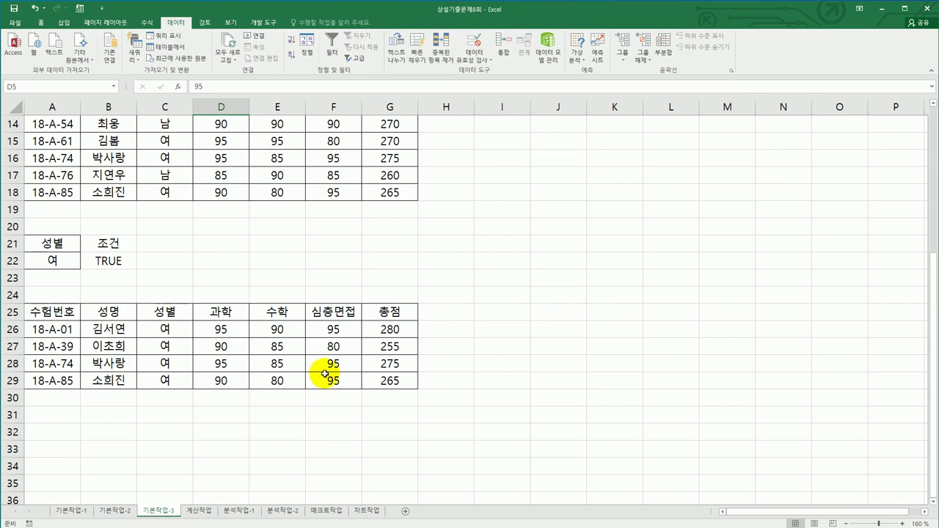
drag(177, 337, 172, 378)
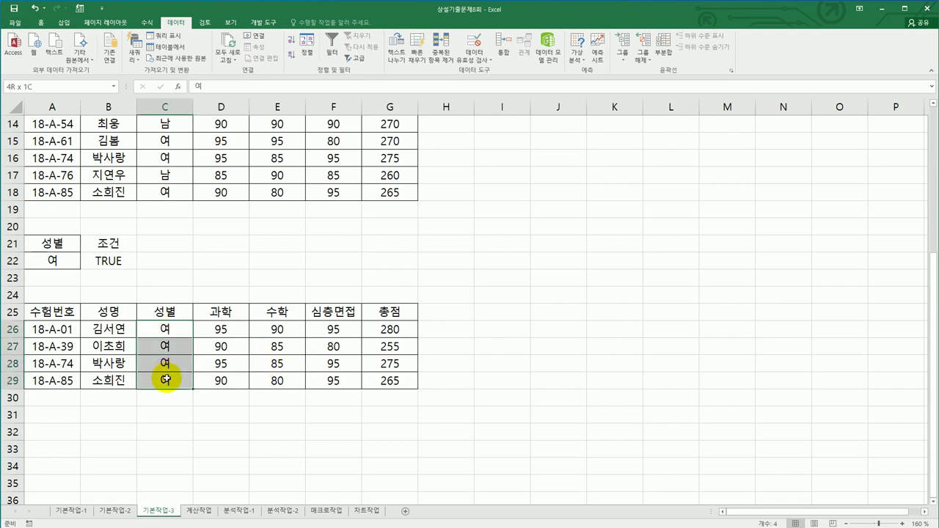
drag(221, 332, 218, 386)
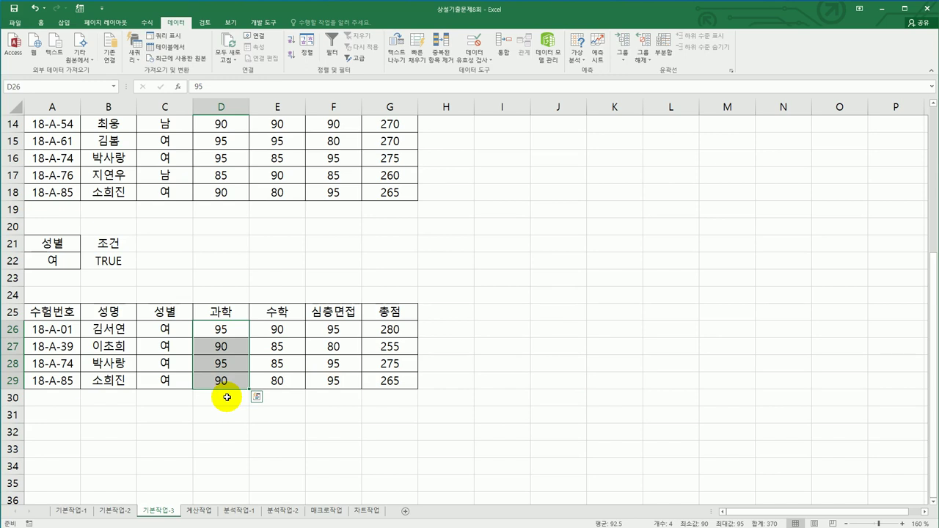
On the 계산작업 sheet, enter =OR(B3>=85,C3>=85,D3>=85) in E3, the first 결과 cell of 표1.
click(198, 511)
scroll(392, 382, up, 2)
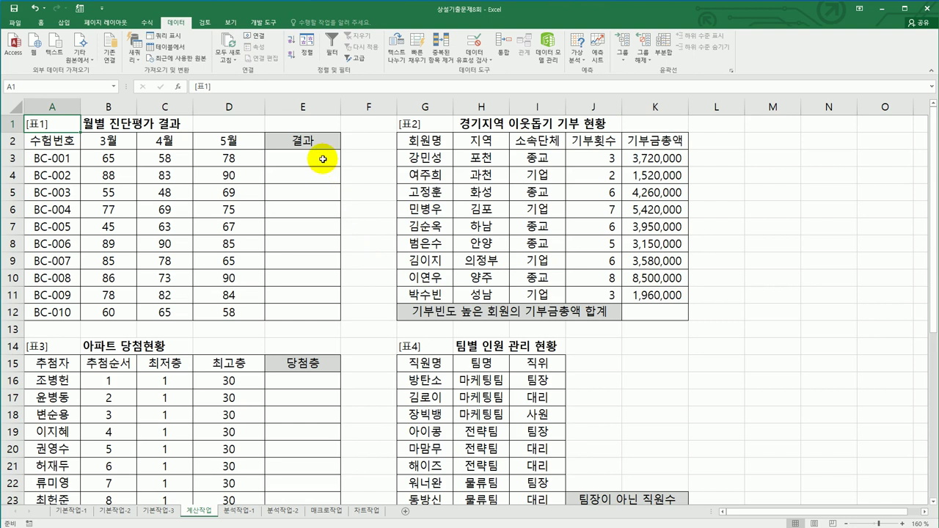
click(323, 159)
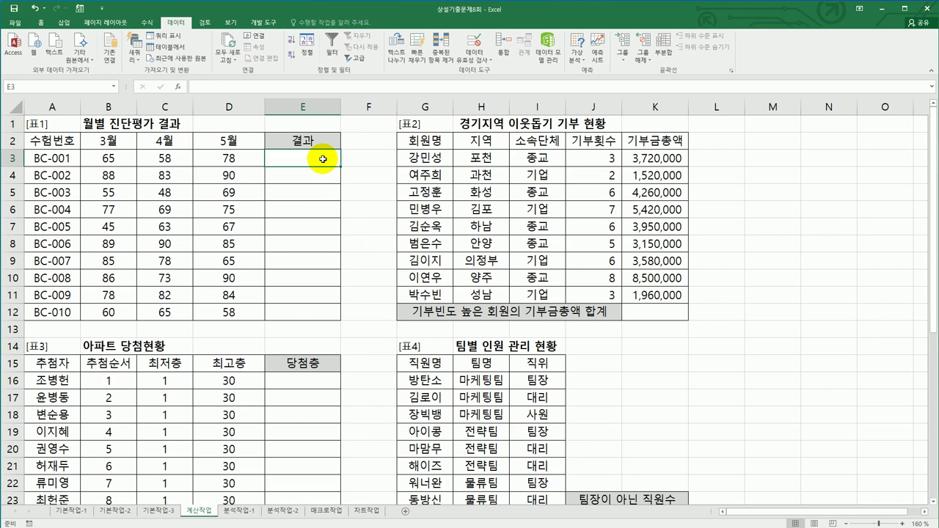
text(=)
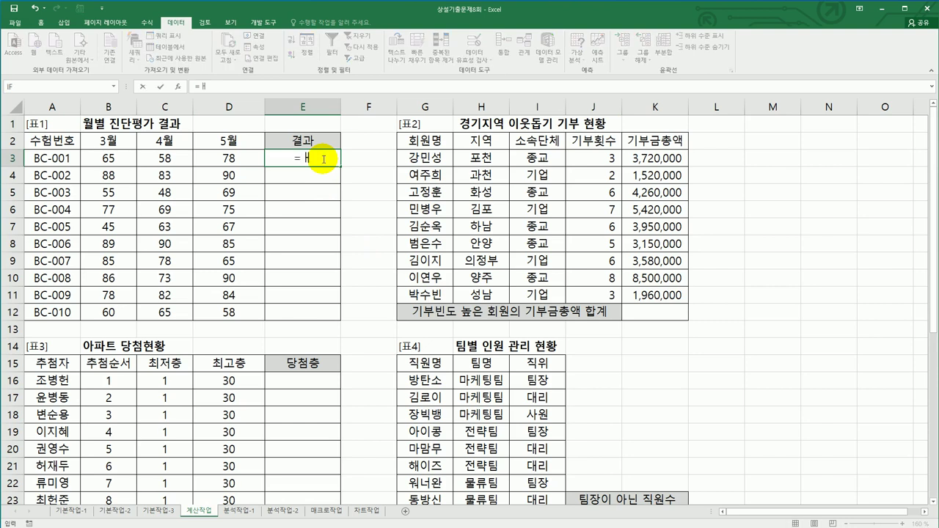
text(or()
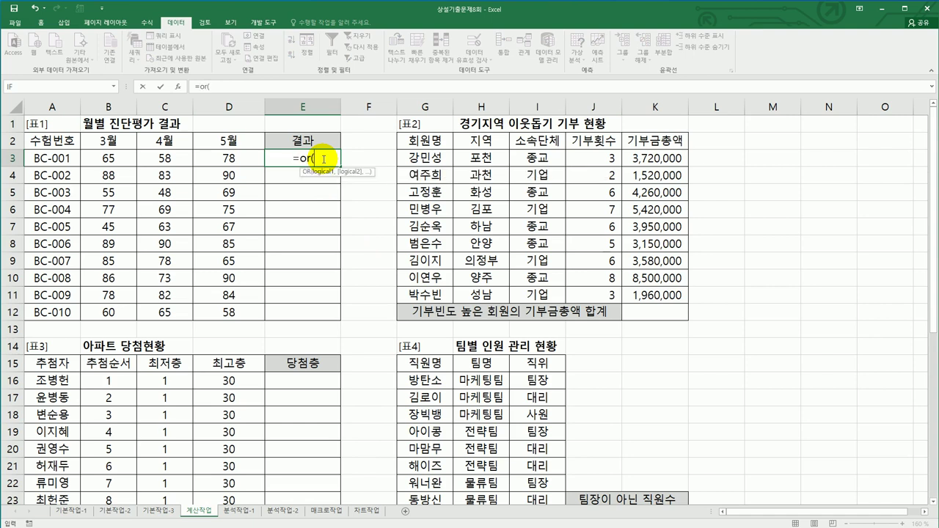
click(116, 160)
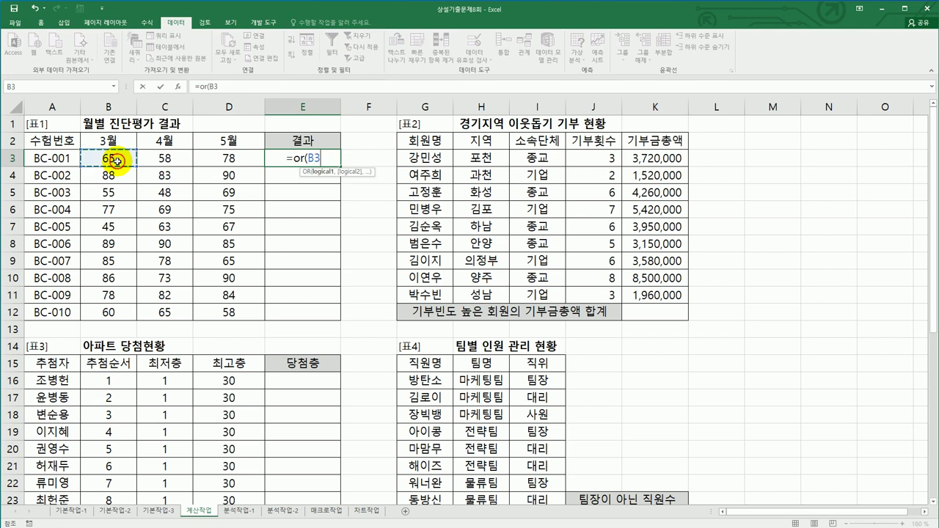
text(>=)
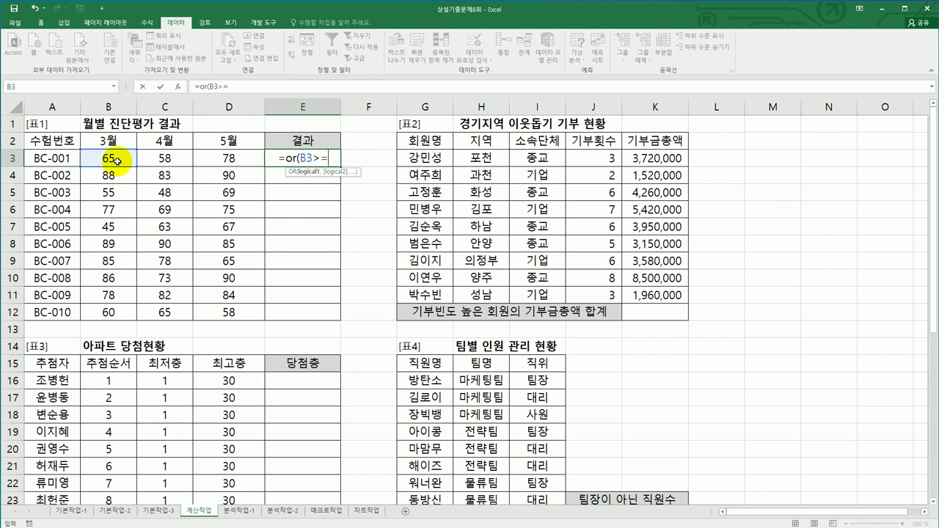
text(85,)
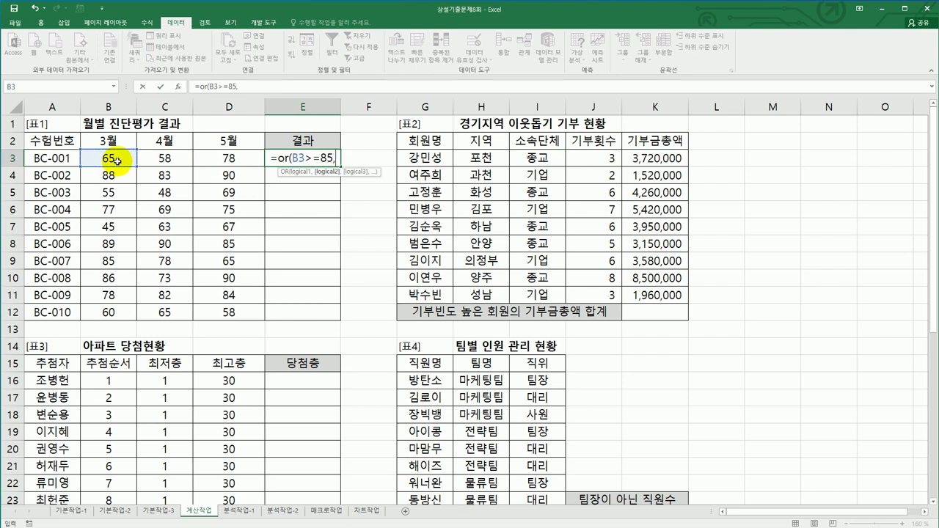
click(167, 157)
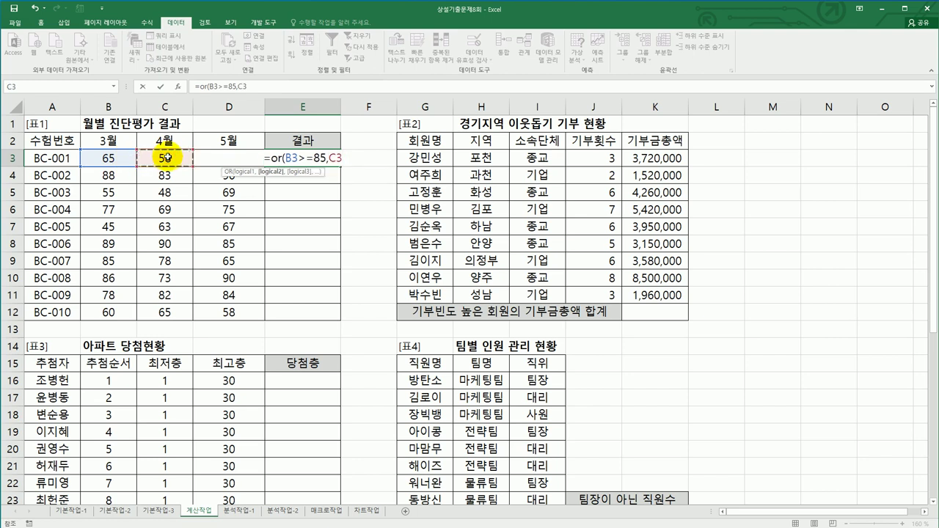
text(>=85,)
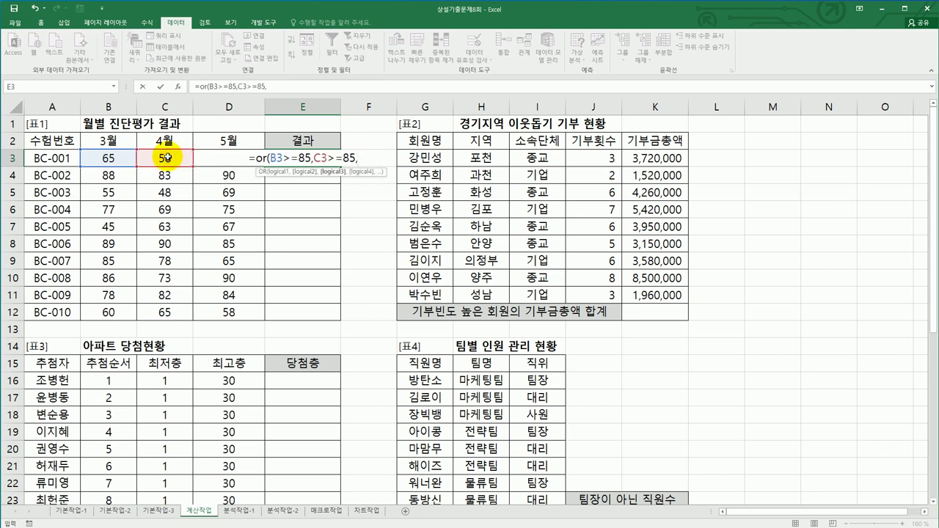
click(197, 158)
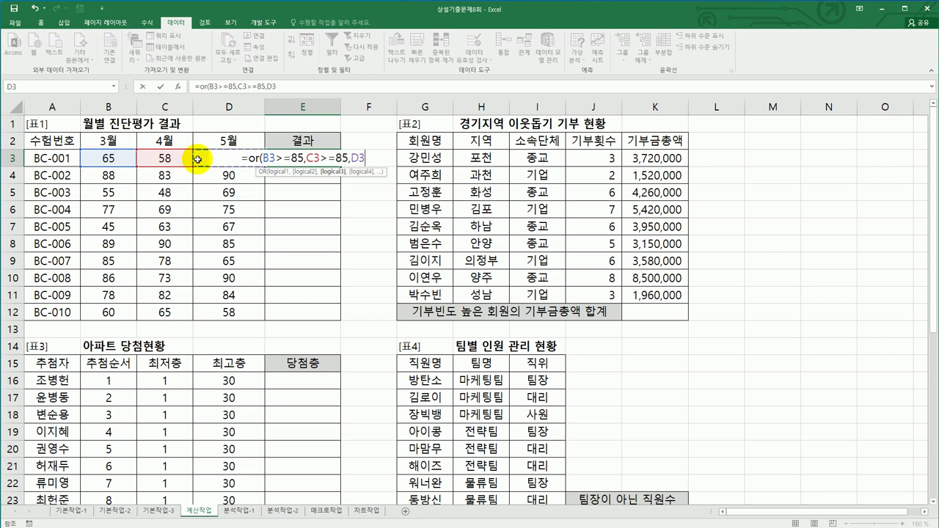
text(>=85))
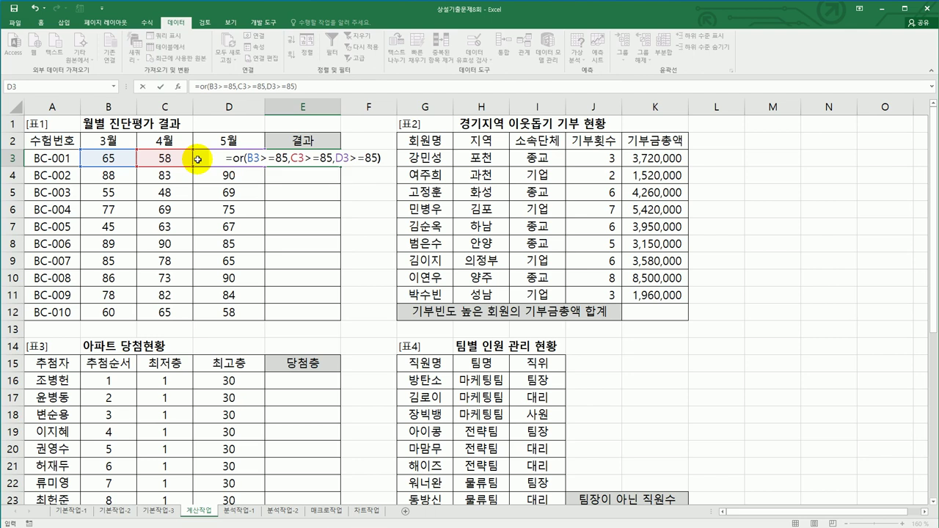
key(Return)
key(Up)
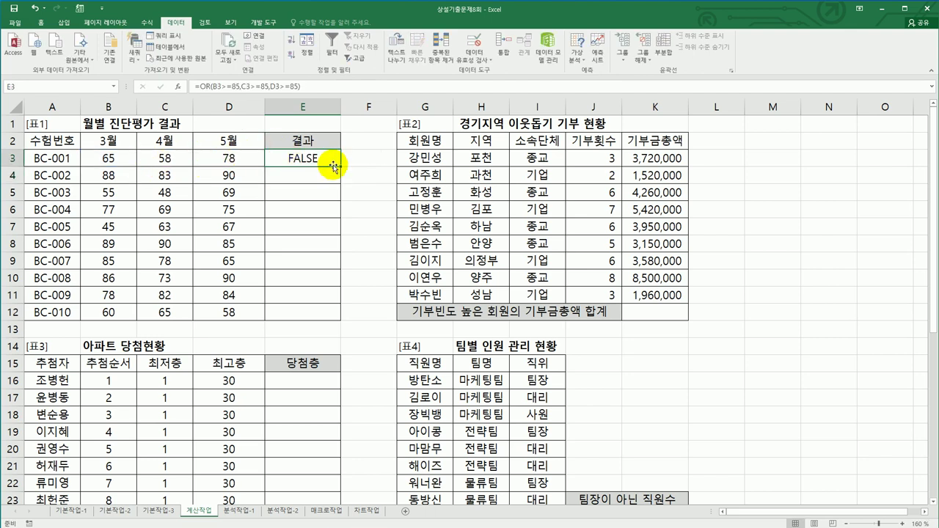
Fill the OR formula from E3 down to E12 and check the results against the monthly scores.
drag(341, 166, 323, 318)
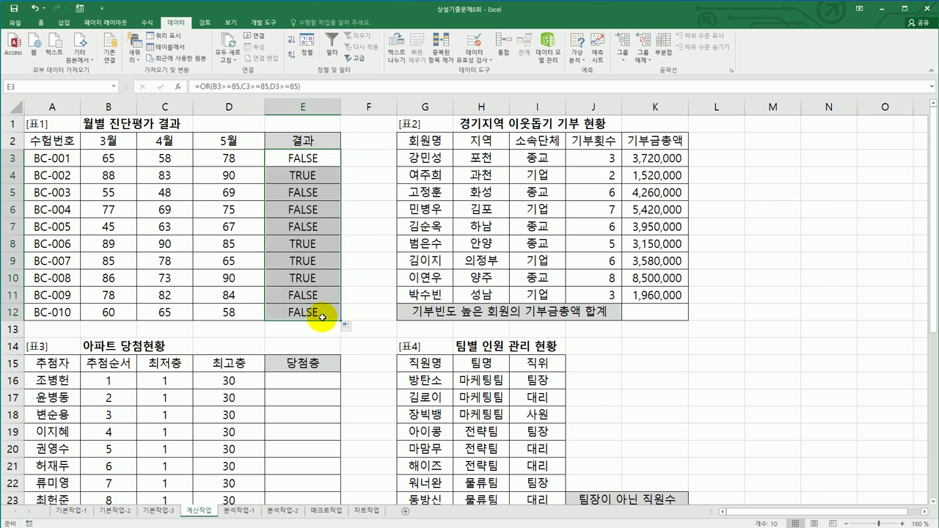
click(306, 248)
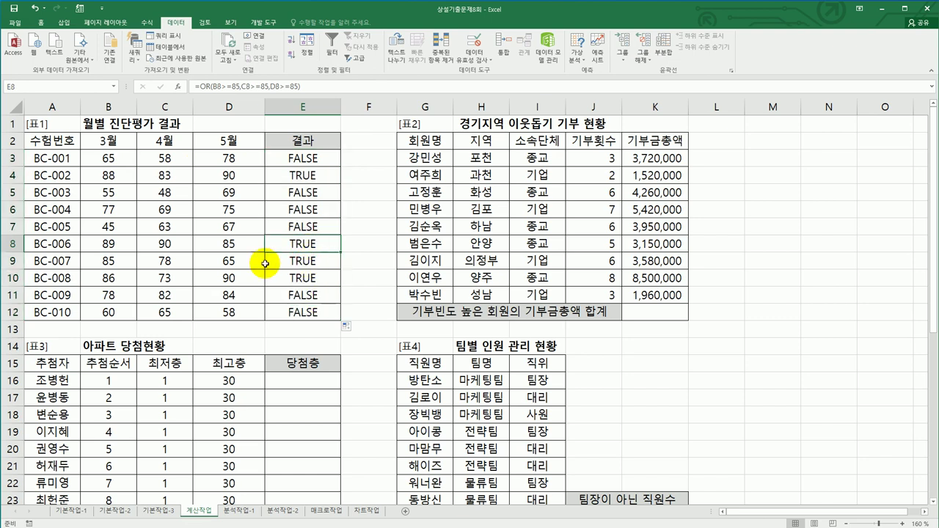
drag(117, 252, 260, 277)
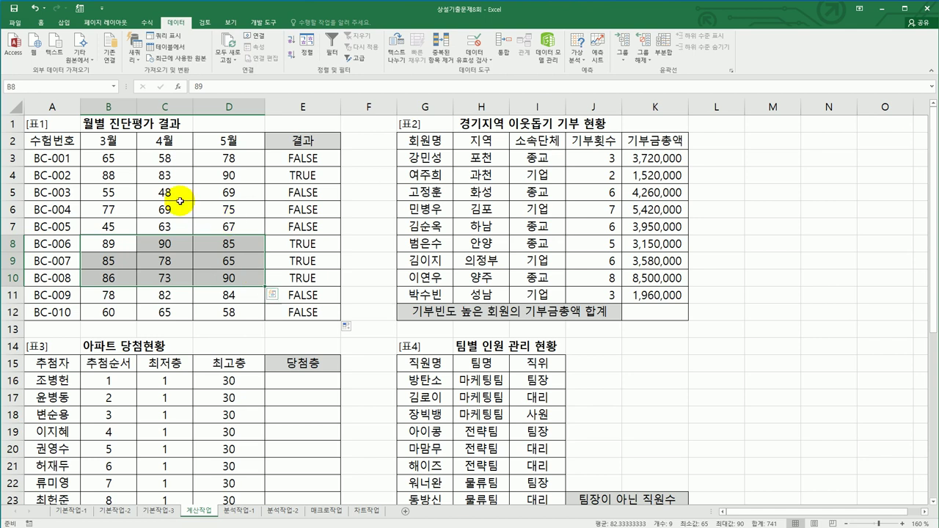
drag(121, 176, 220, 176)
Wrap the OR test in E3 in an IF function and open the IF function's arguments.
click(338, 157)
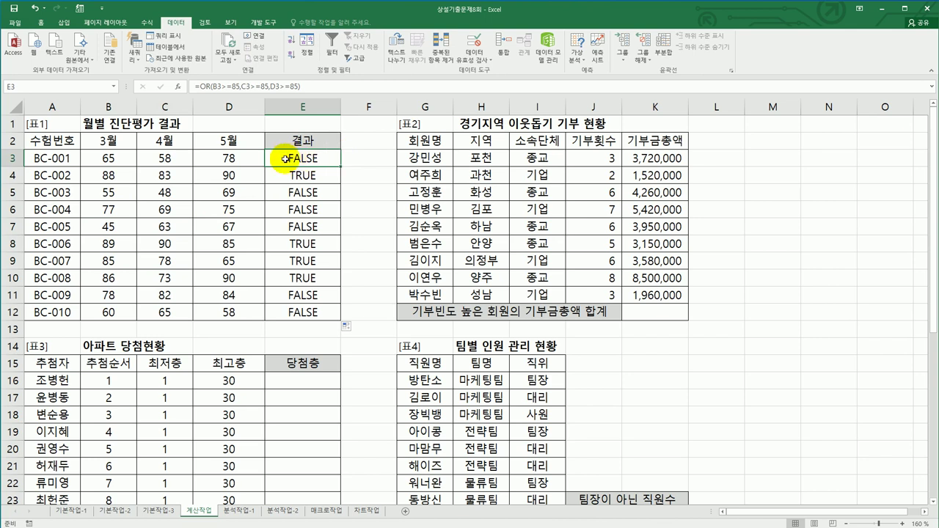
click(197, 86)
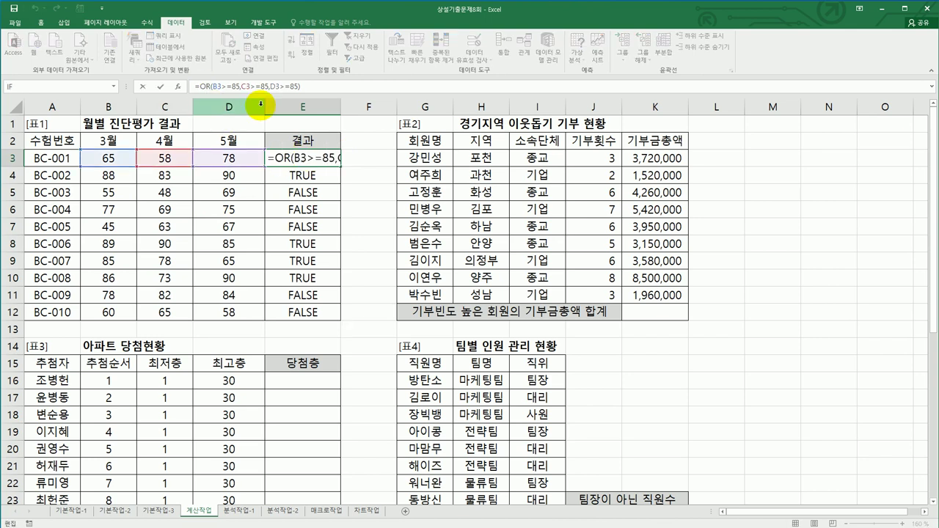
text(I)
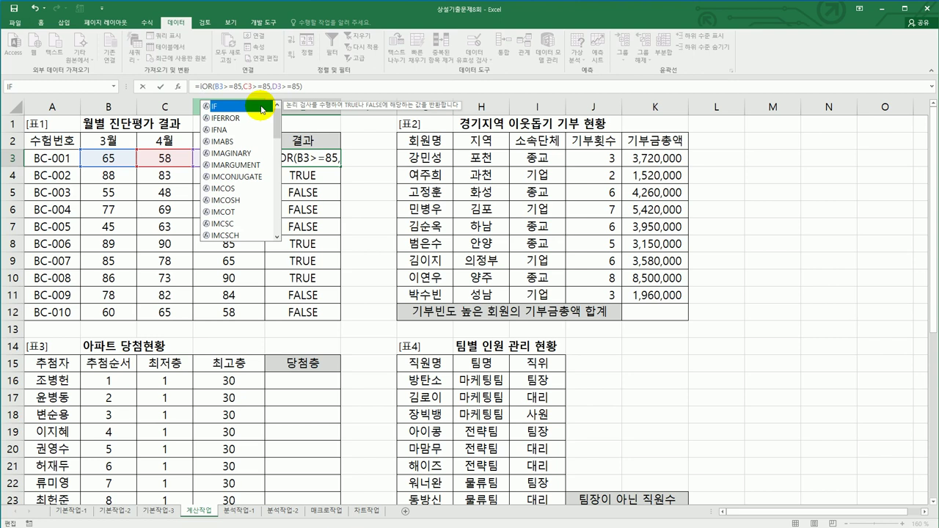
double_click(262, 108)
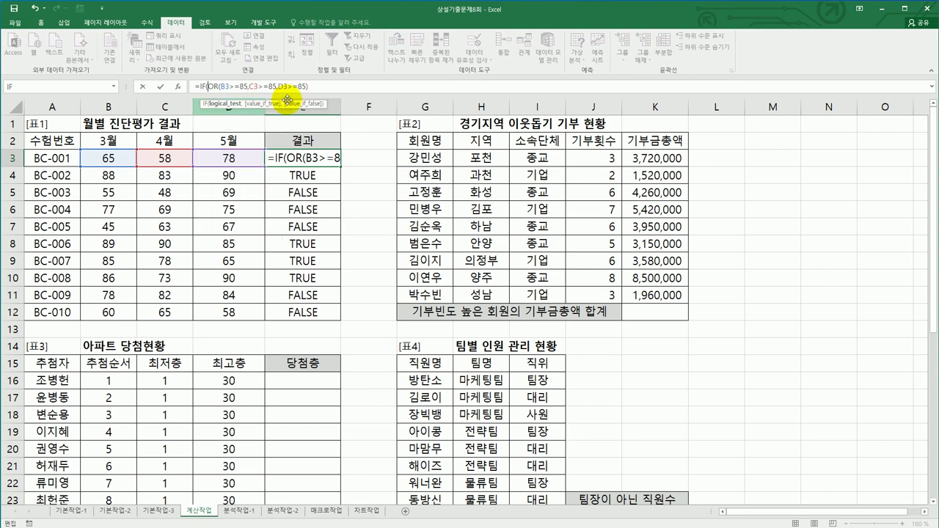
text(,)
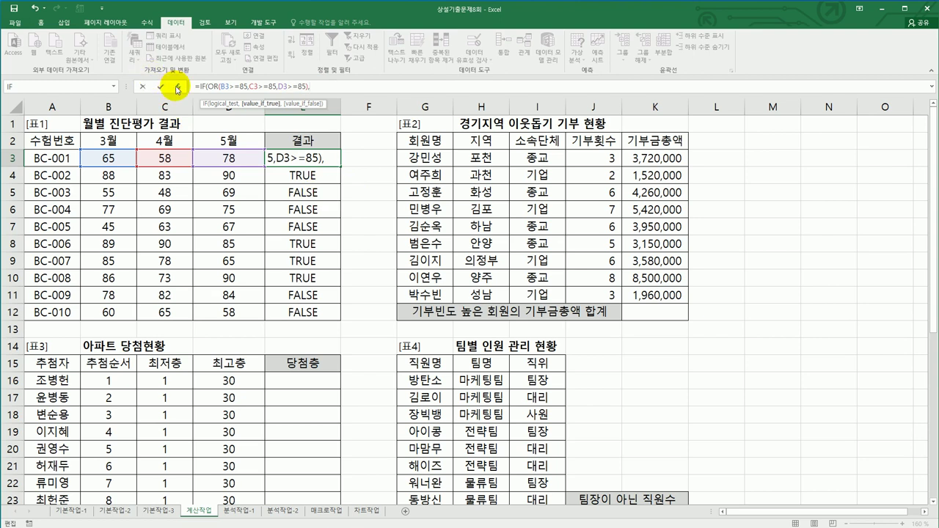
click(178, 86)
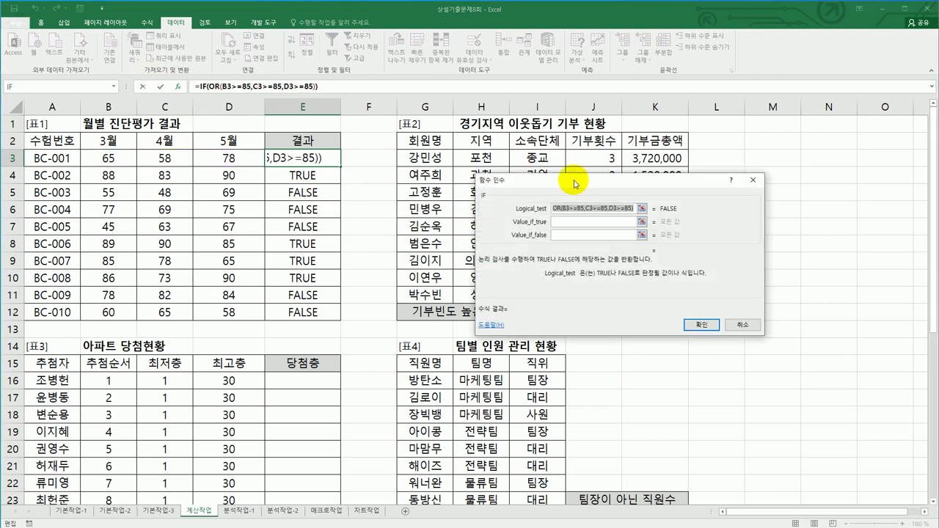
Make the IF return "합격" when true and "불합격" when false, and fill the formula from E3 down to E12.
click(594, 222)
text(gkq)
key(BackSpace)
key(BackSpace)
key(BackSpace)
text(하합격)
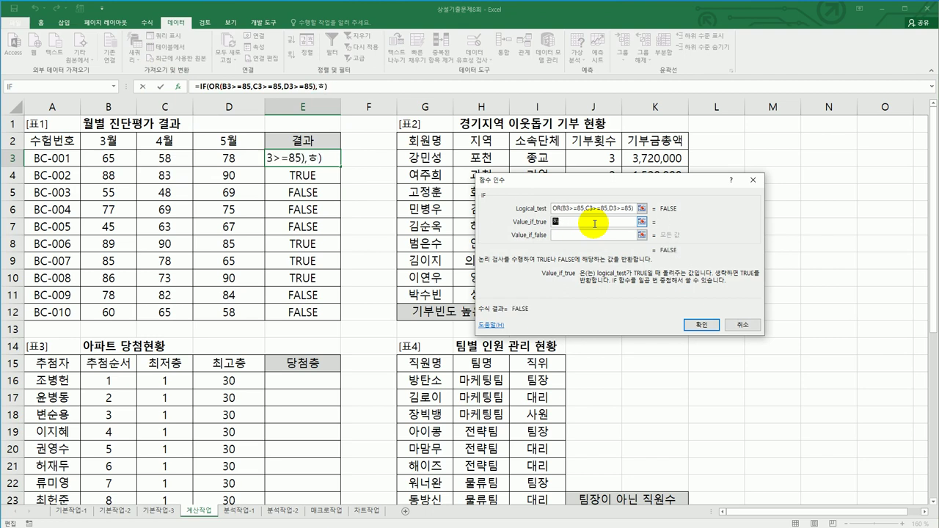
key(Tab)
text(불합격)
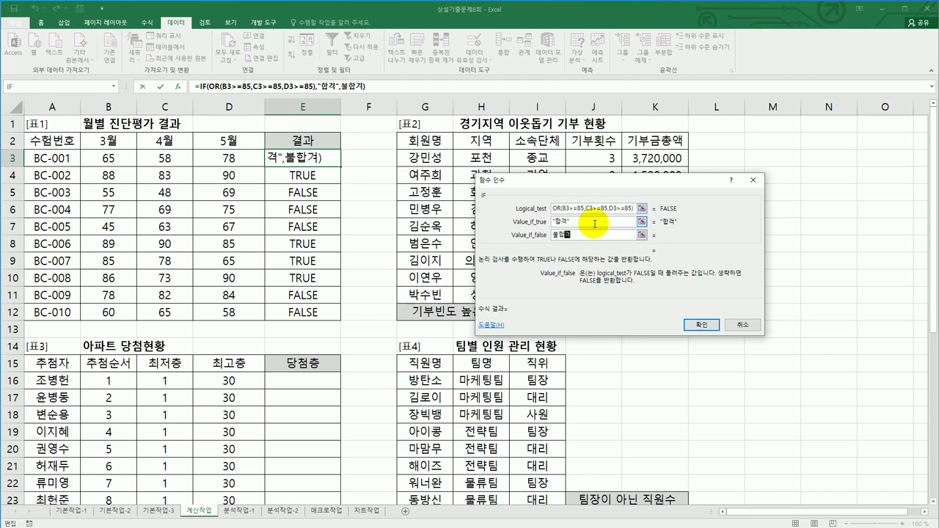
key(Tab)
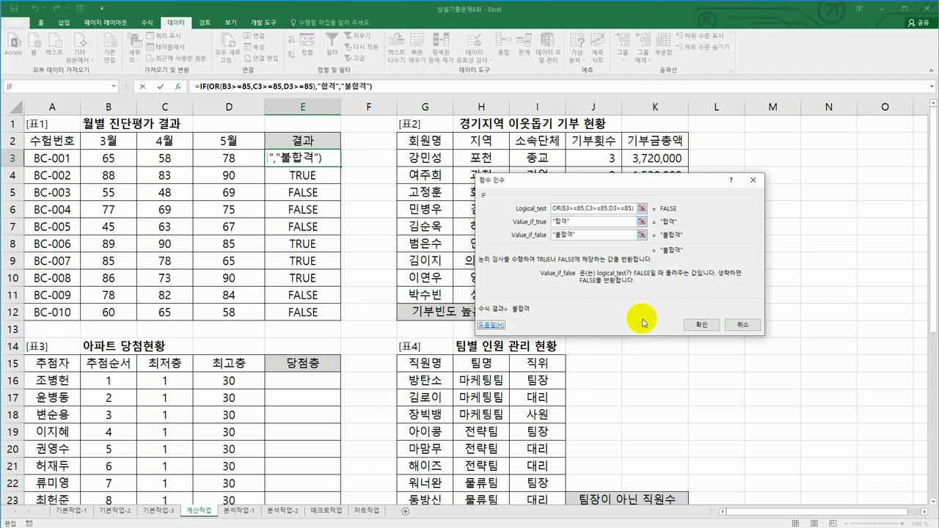
click(701, 326)
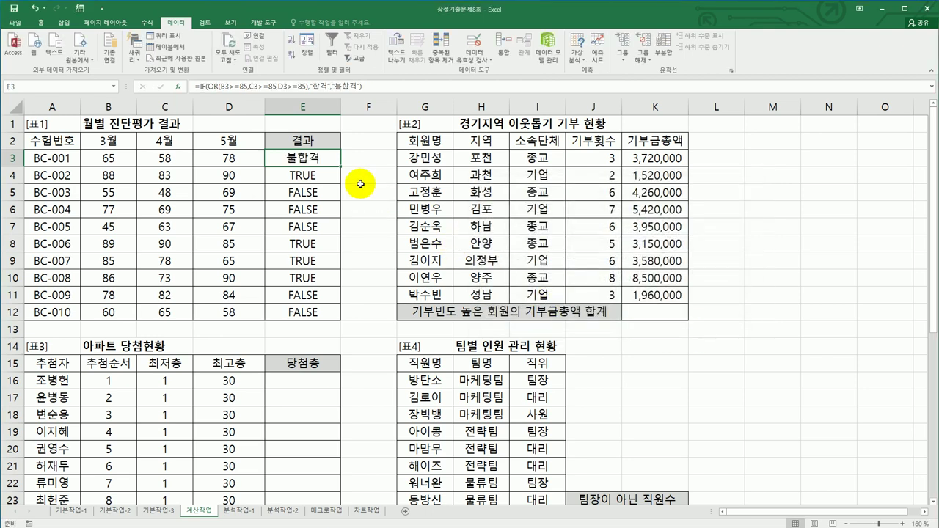
drag(342, 168, 319, 327)
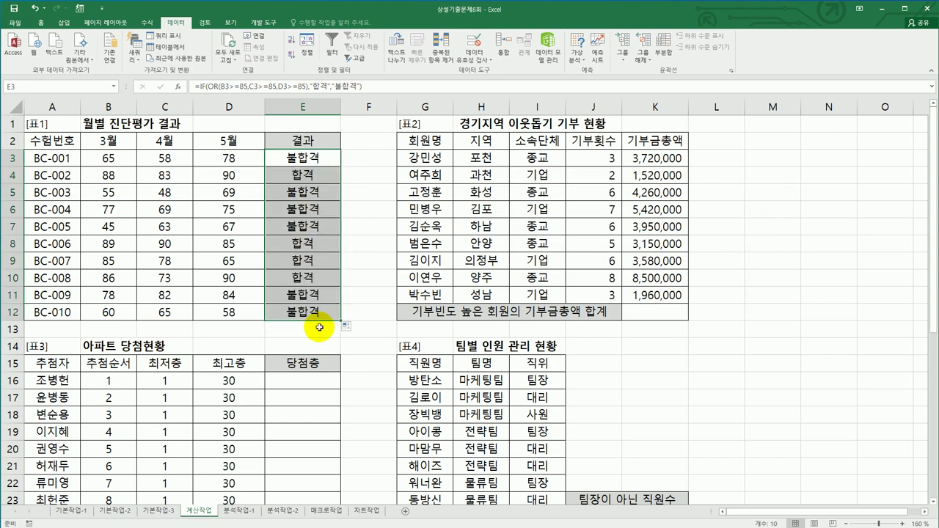
click(311, 311)
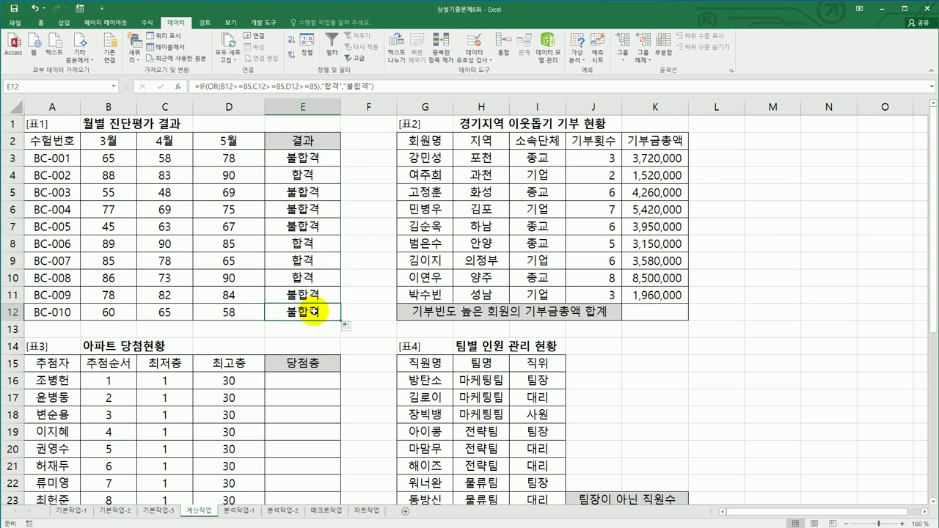
Enter =MODE(J3:J11) in K12 of 표2 to find the most frequent 기부횟수.
click(656, 321)
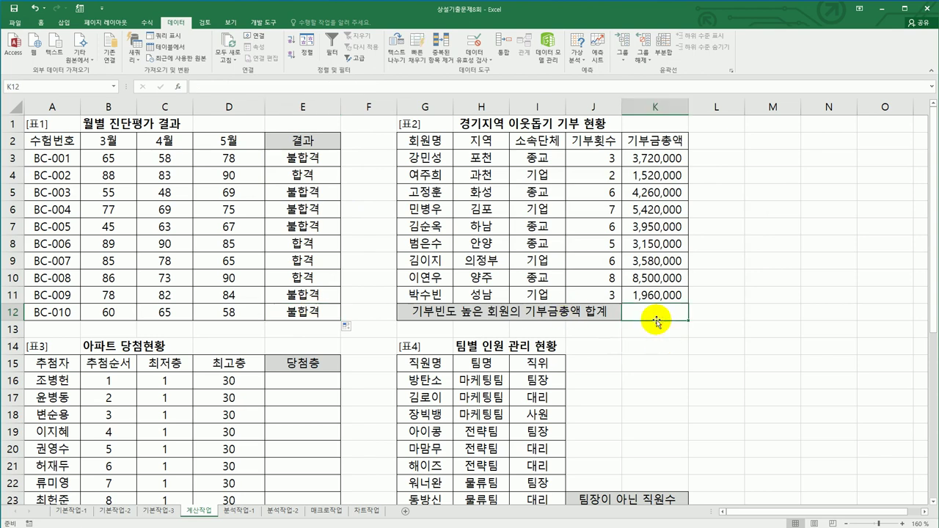
drag(593, 155, 590, 295)
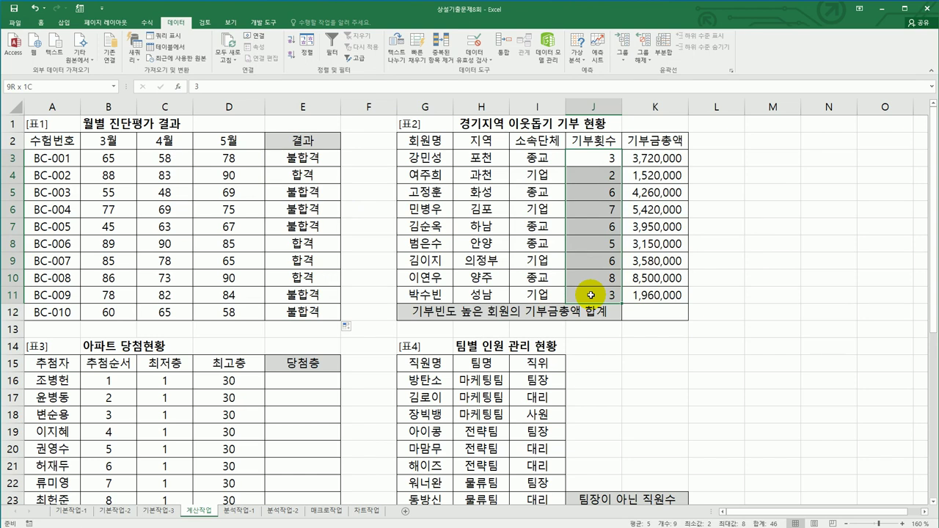
click(671, 311)
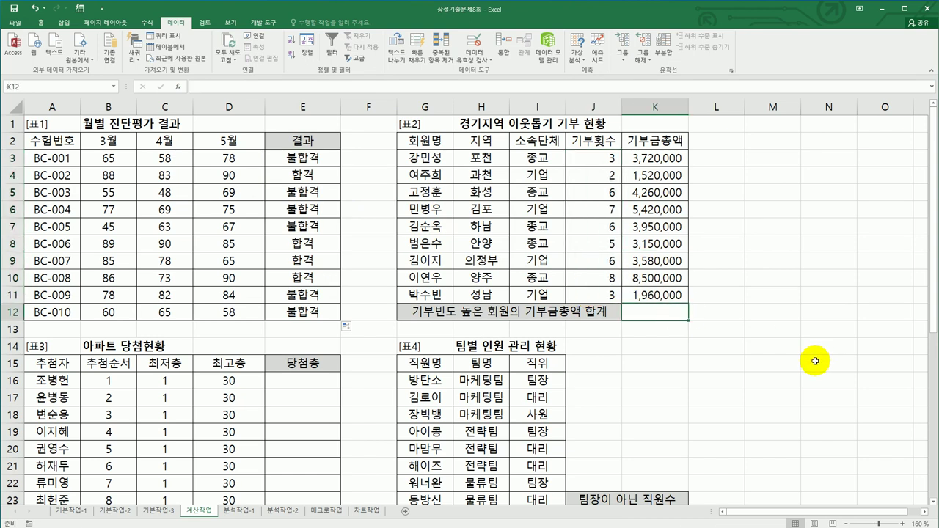
text(=)
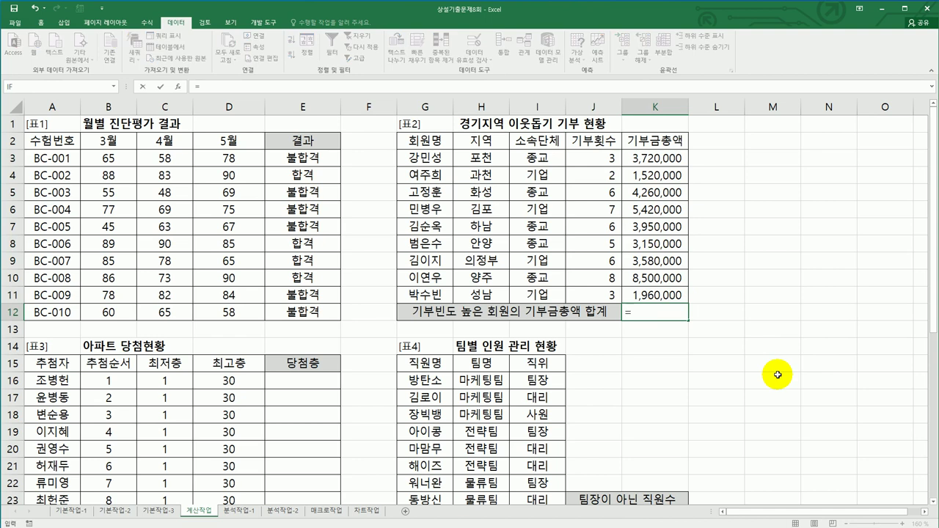
text(mo)
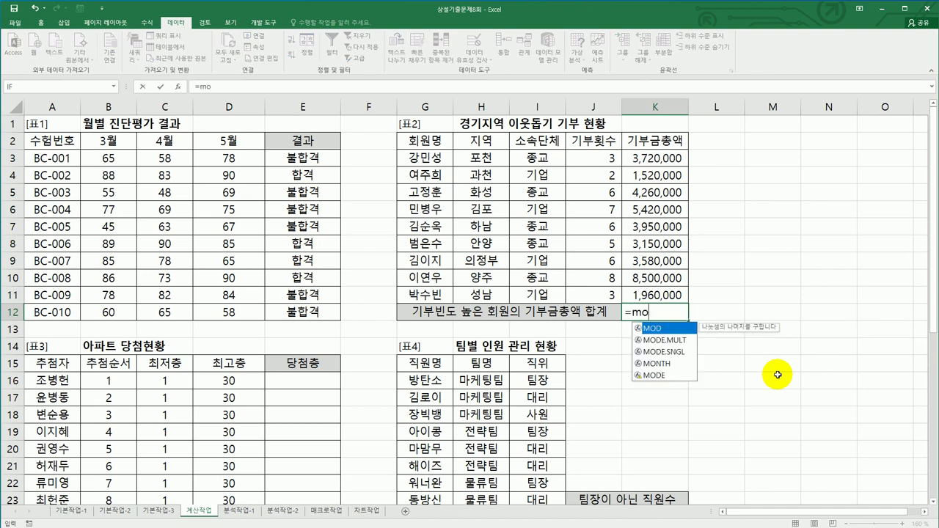
double_click(670, 375)
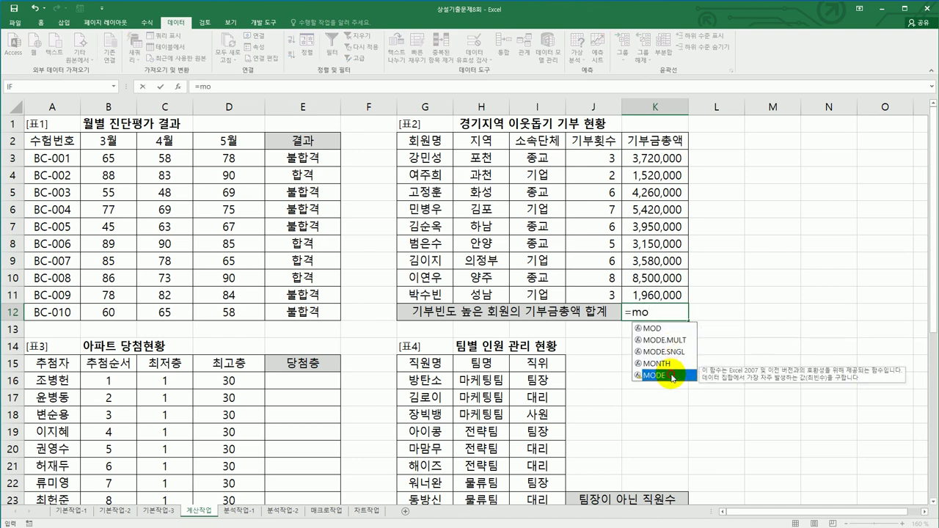
drag(606, 158, 598, 292)
text())
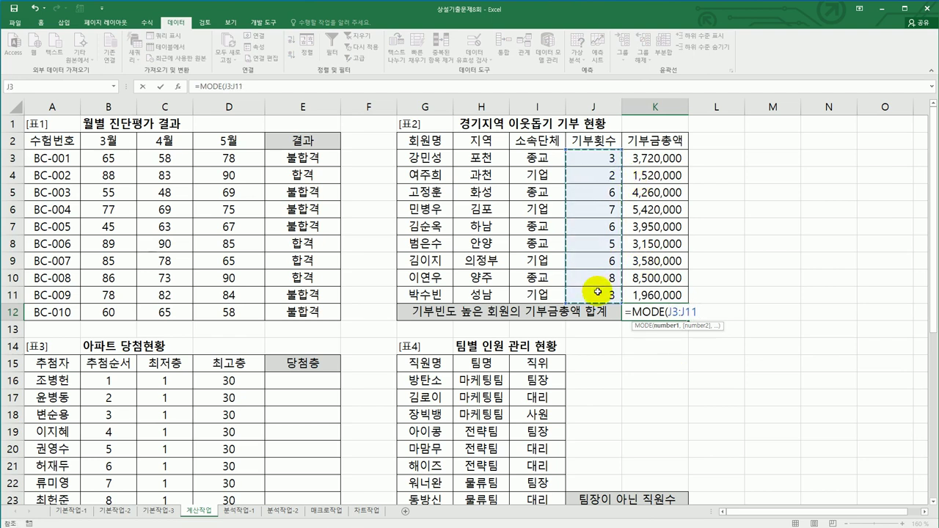
key(Return)
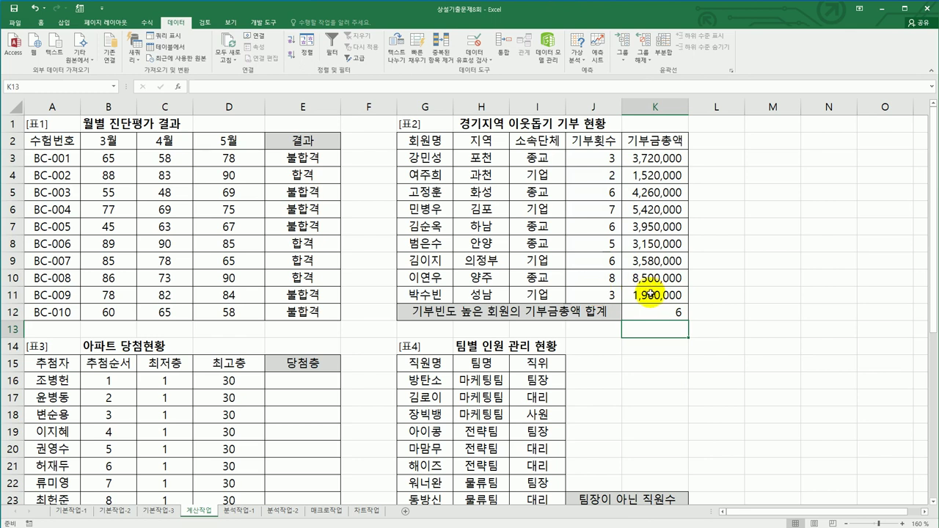
Wrap the MODE formula in K12 in a SUMIF function, using J3:J11 as the range and MODE as the criteria.
click(655, 312)
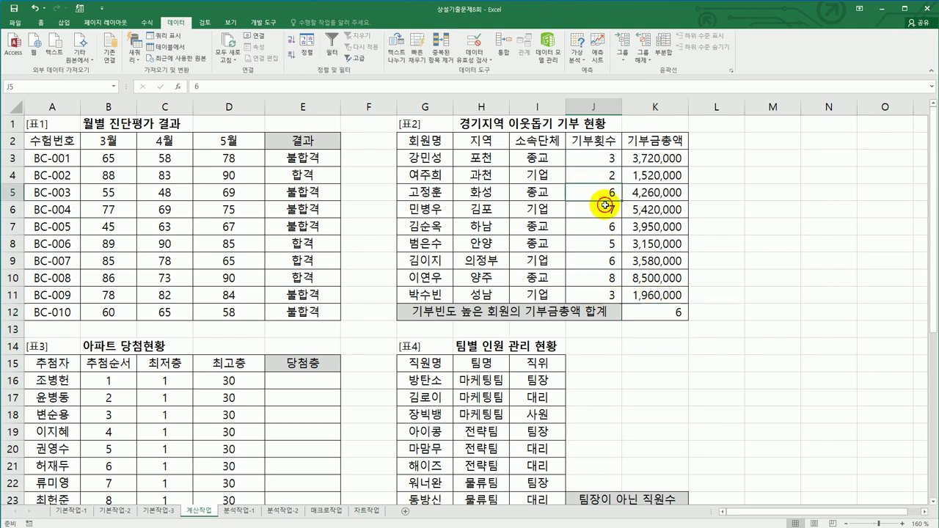
click(597, 258)
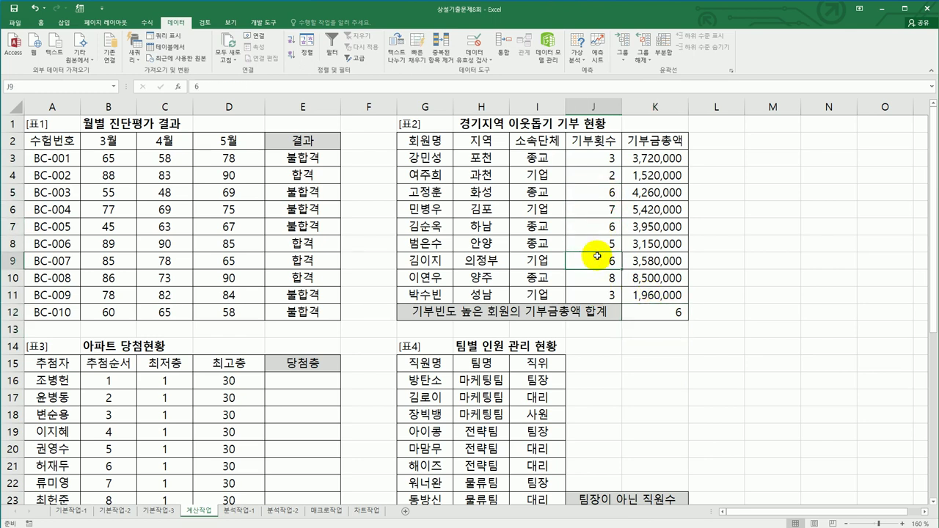
click(660, 317)
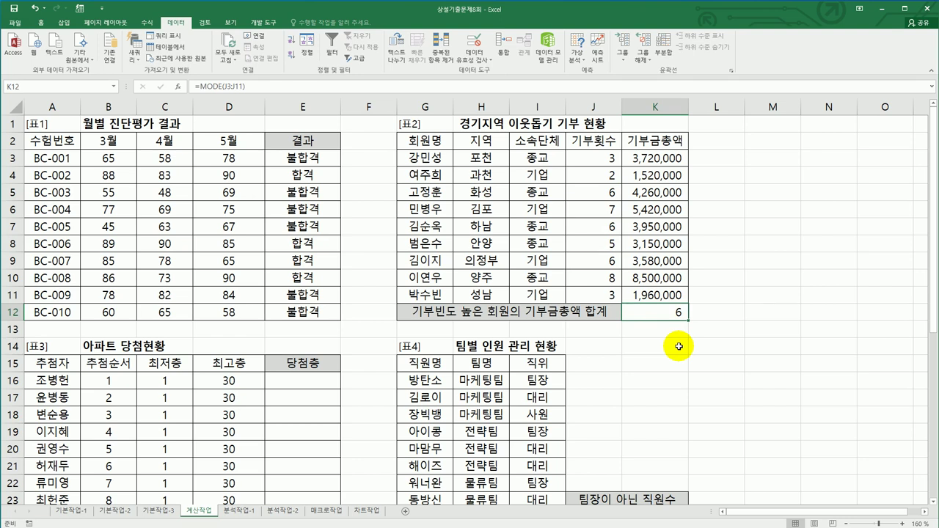
double_click(652, 312)
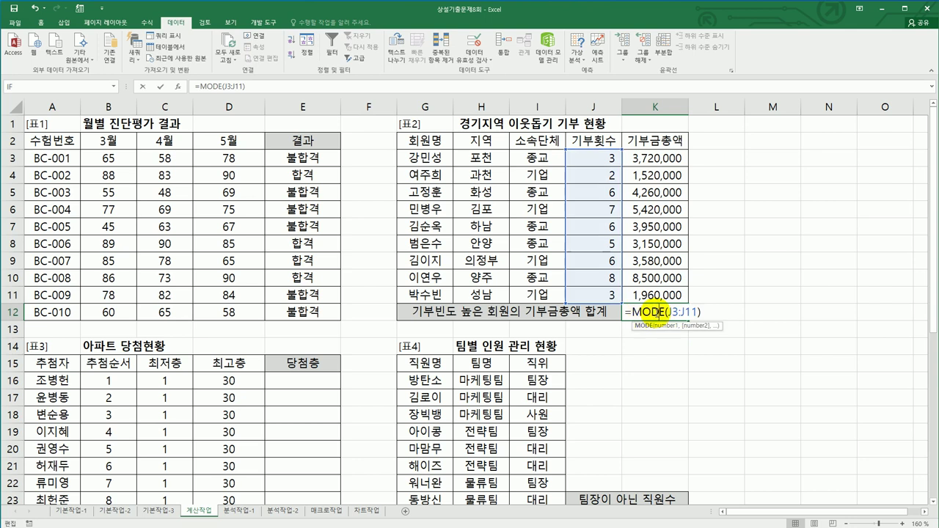
click(632, 313)
text(sumif()
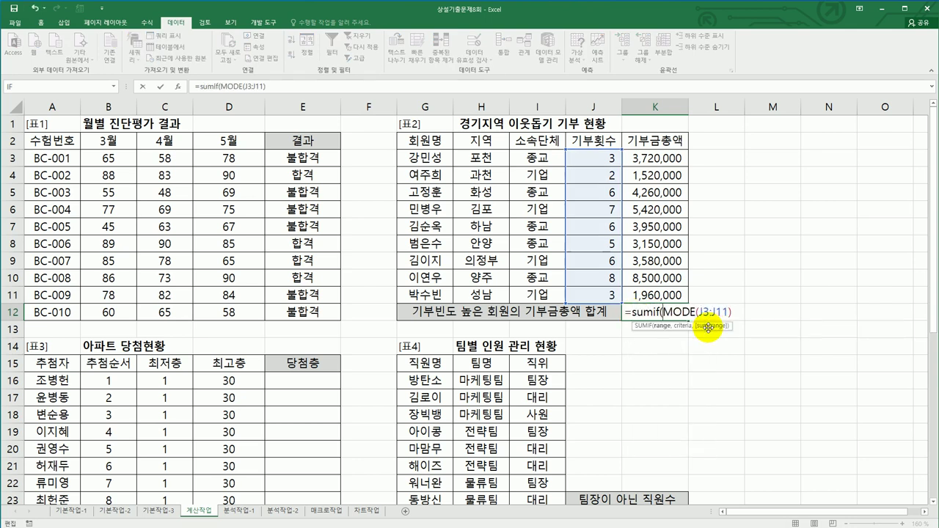
drag(593, 156, 591, 292)
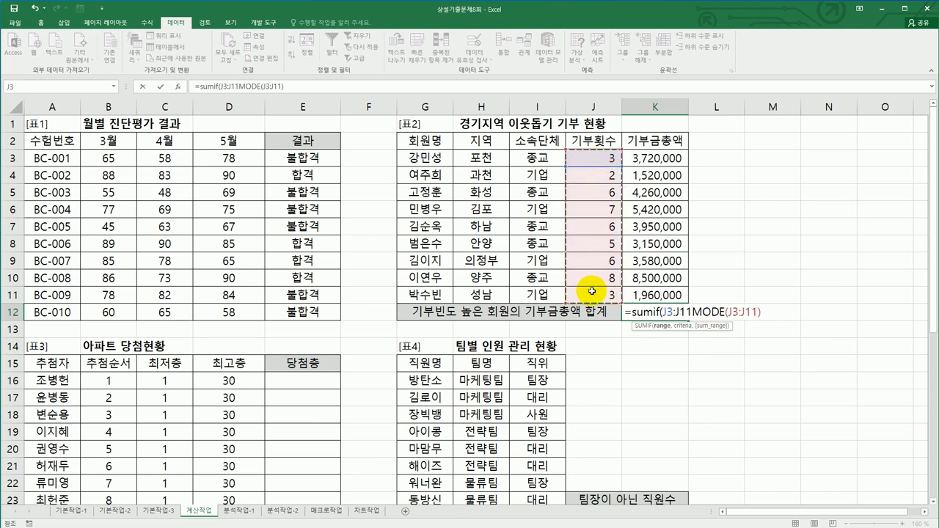
text(,)
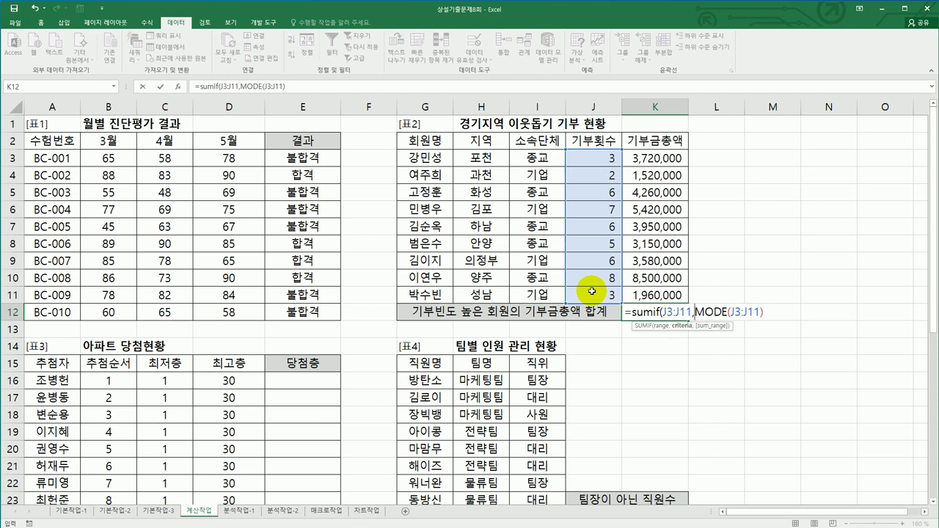
Complete the SUMIF in K12 with K3:K11 as the sum range and check it against the sum of K5, K7 and K9.
click(763, 313)
text(,)
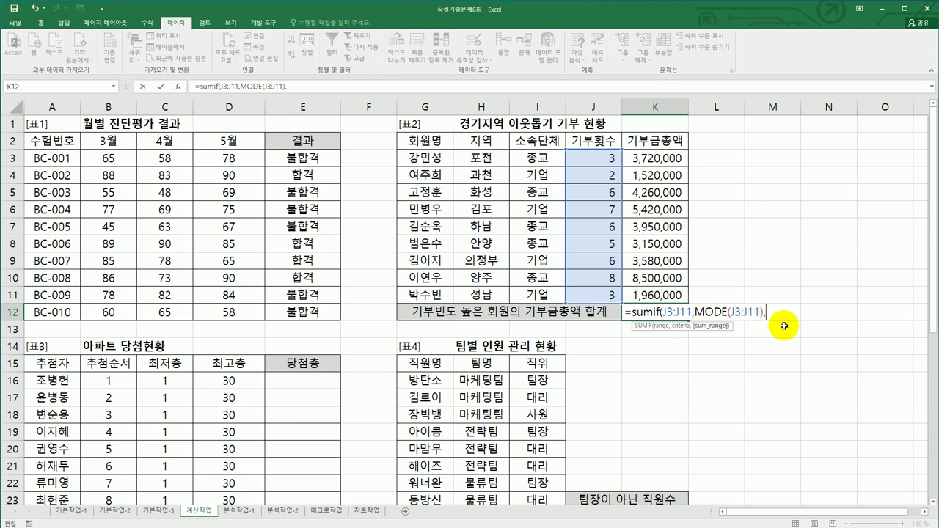
drag(669, 159, 664, 287)
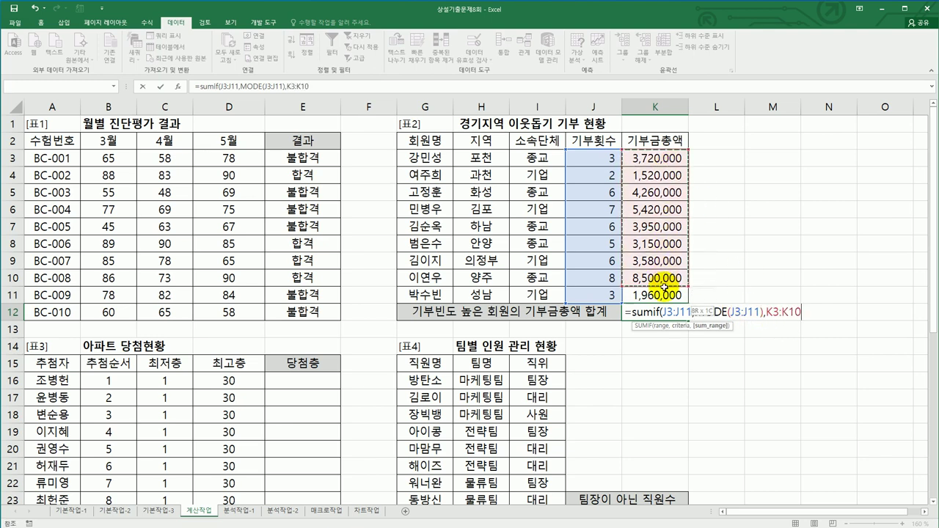
text())
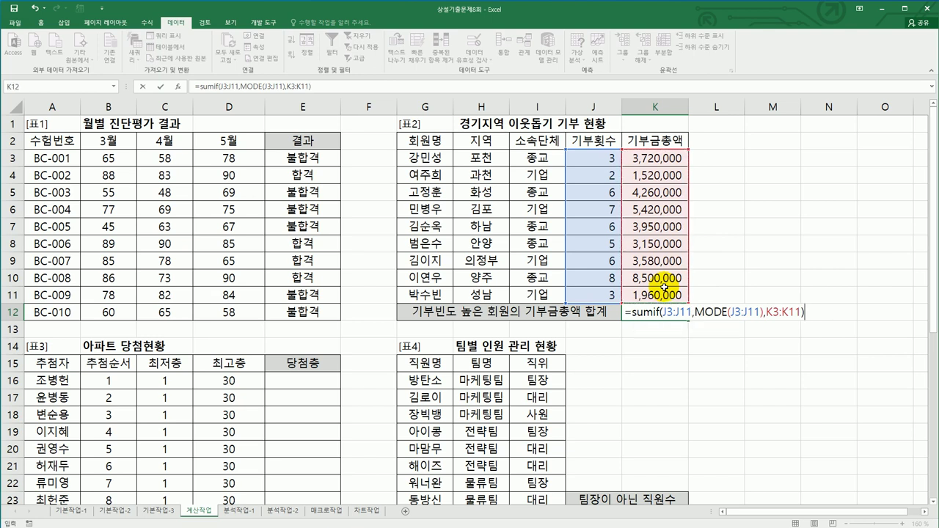
key(Return)
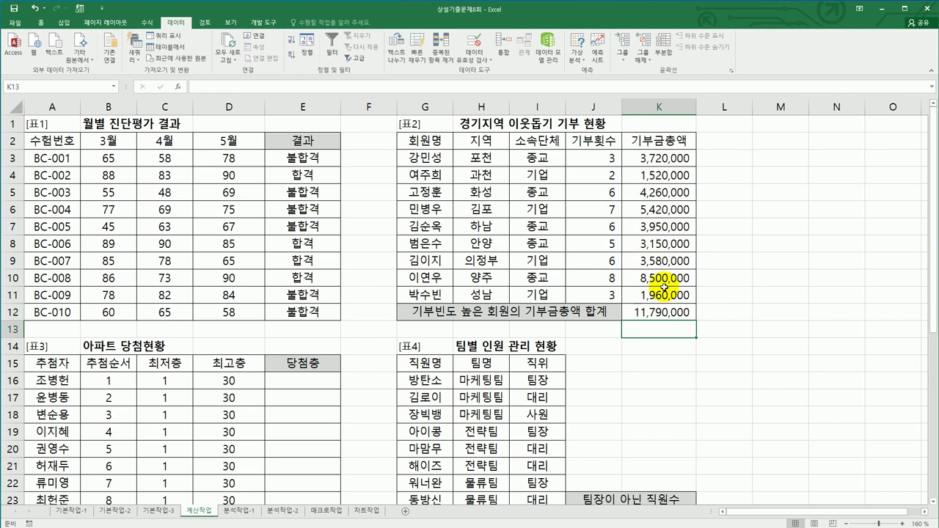
click(651, 193)
ctrl+click(652, 226)
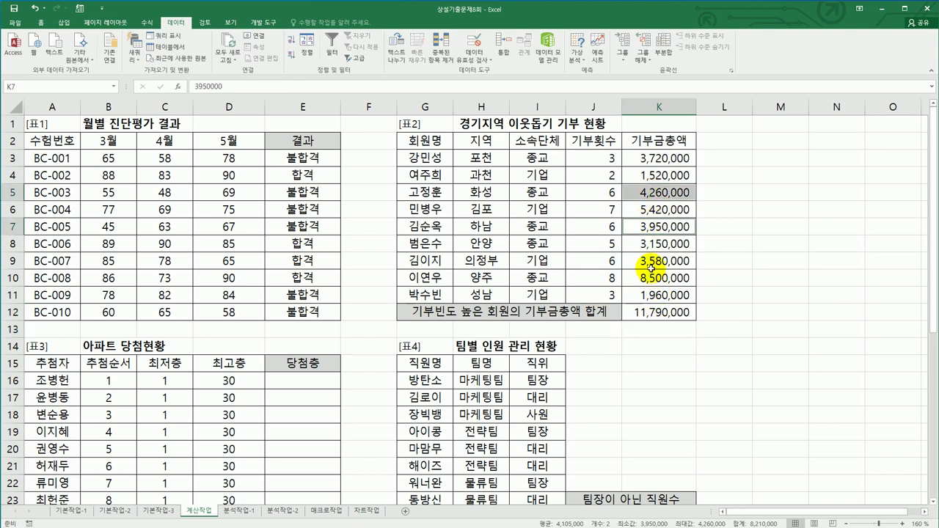
ctrl+click(650, 260)
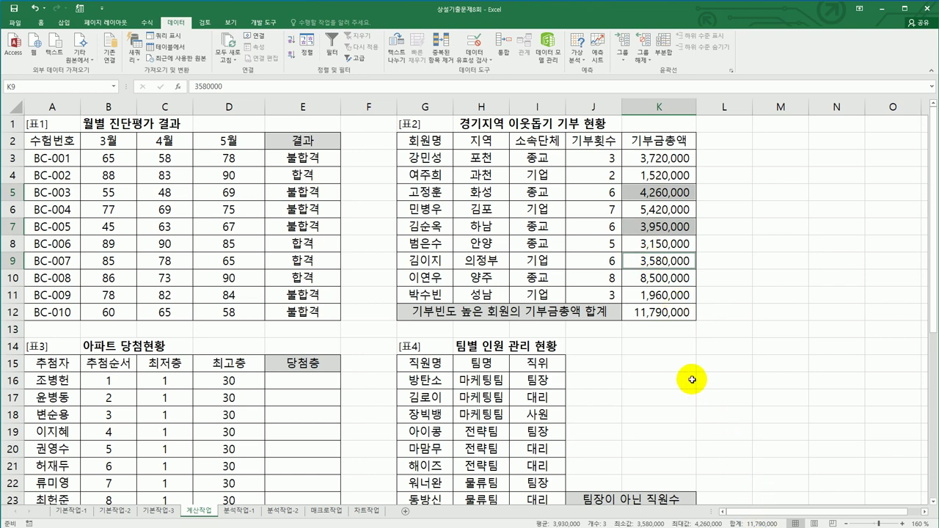
click(663, 320)
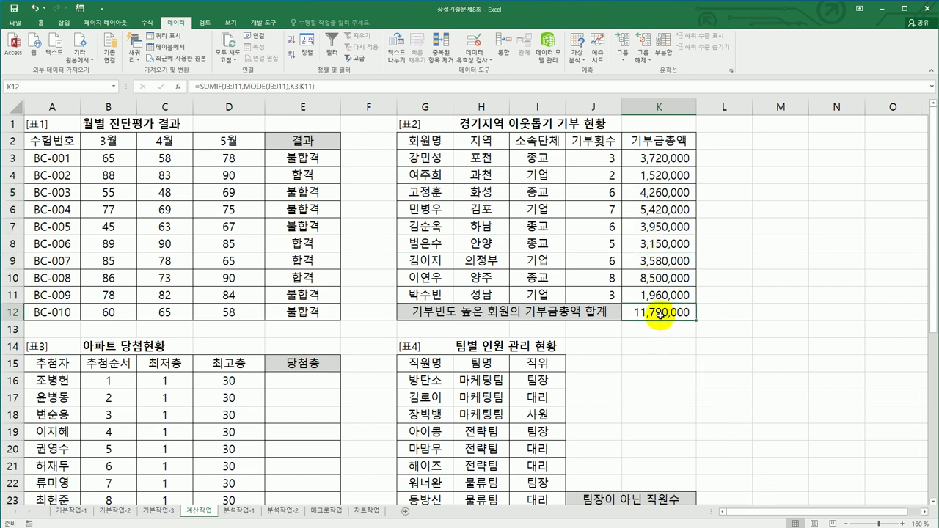
Start a RANDBETWEEN formula in E16 of 표3 with C16 as the bottom value.
scroll(661, 316, down, 3)
scroll(660, 315, down, 1)
click(313, 180)
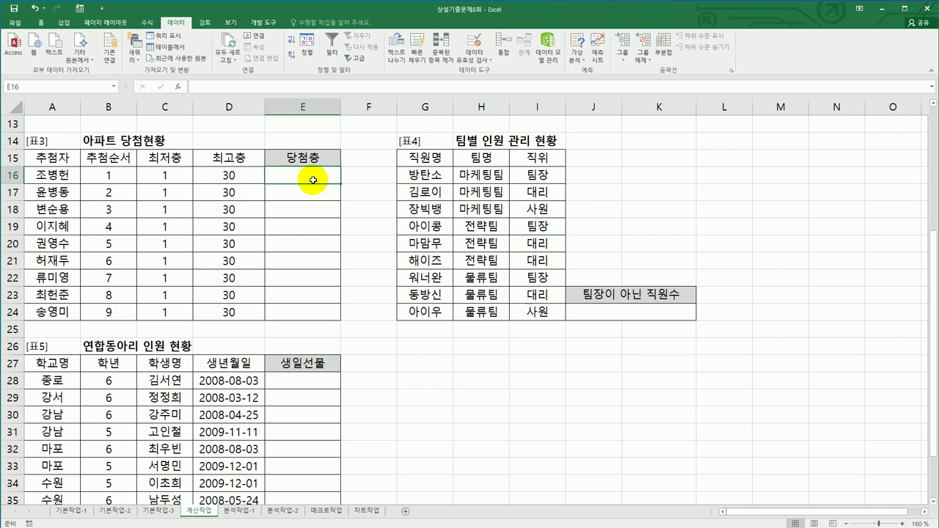
text(=ra)
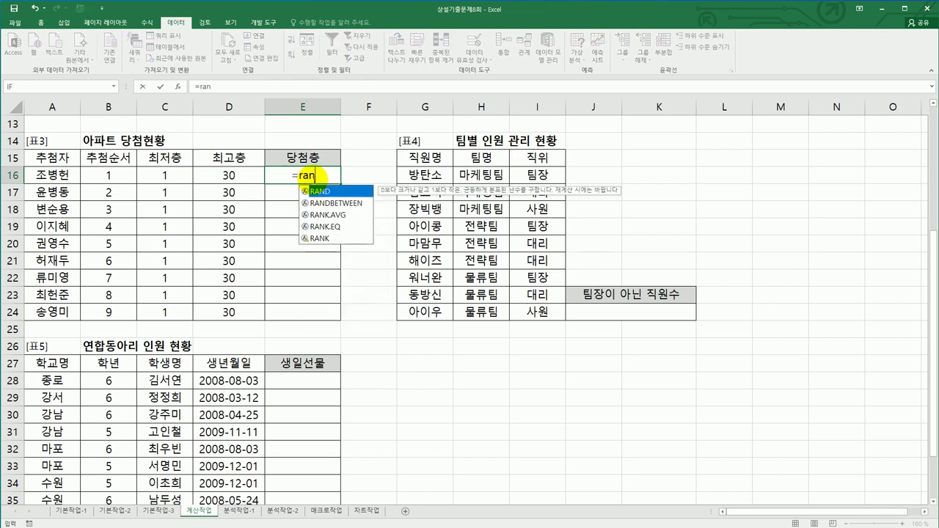
text(n)
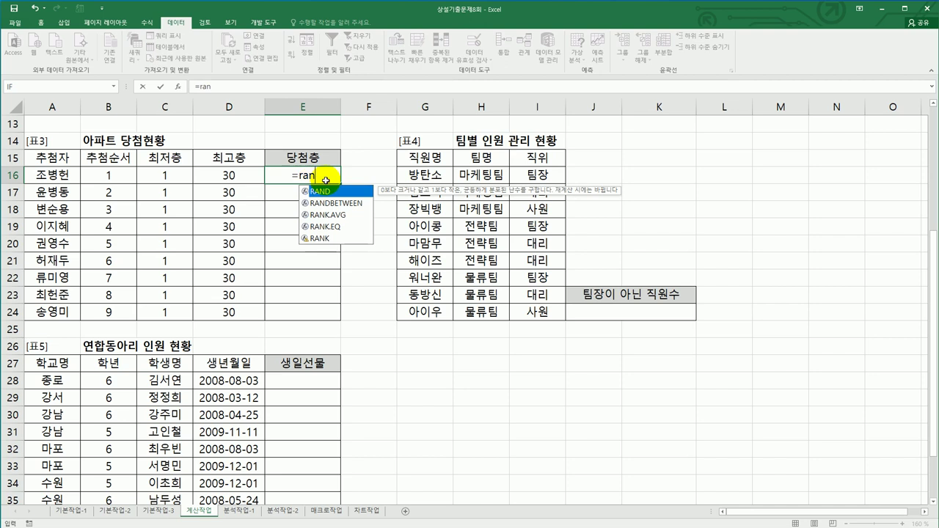
double_click(358, 205)
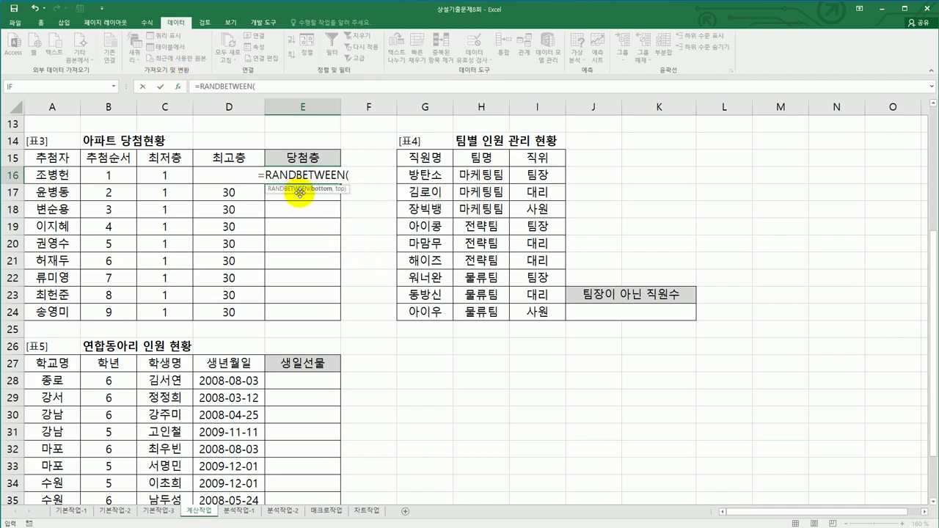
click(160, 174)
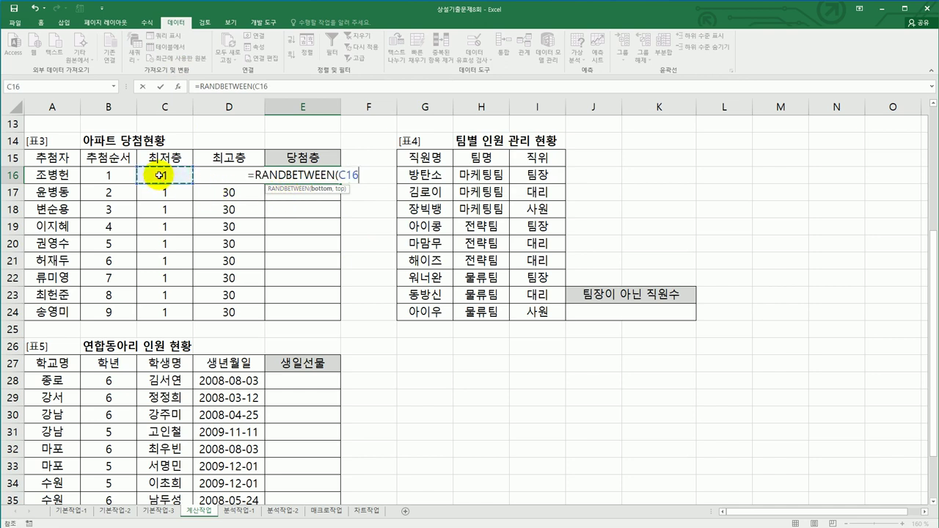
text(,)
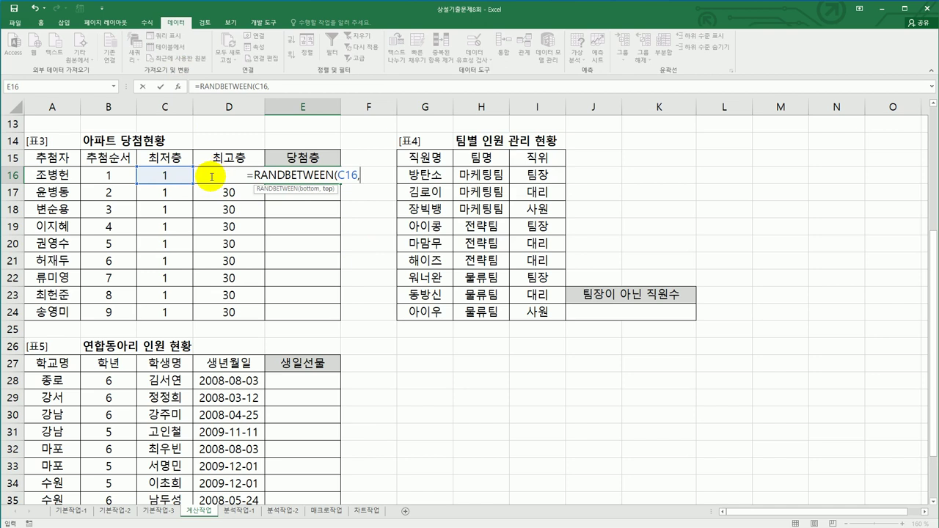
Set D16 as the top value in the RANDBETWEEN function arguments and confirm the formula.
click(362, 176)
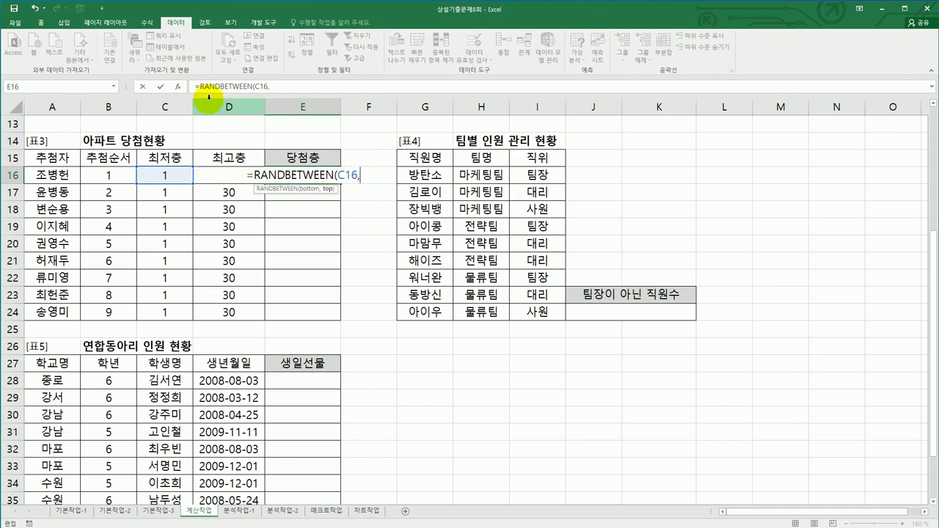
click(176, 86)
click(554, 230)
click(227, 174)
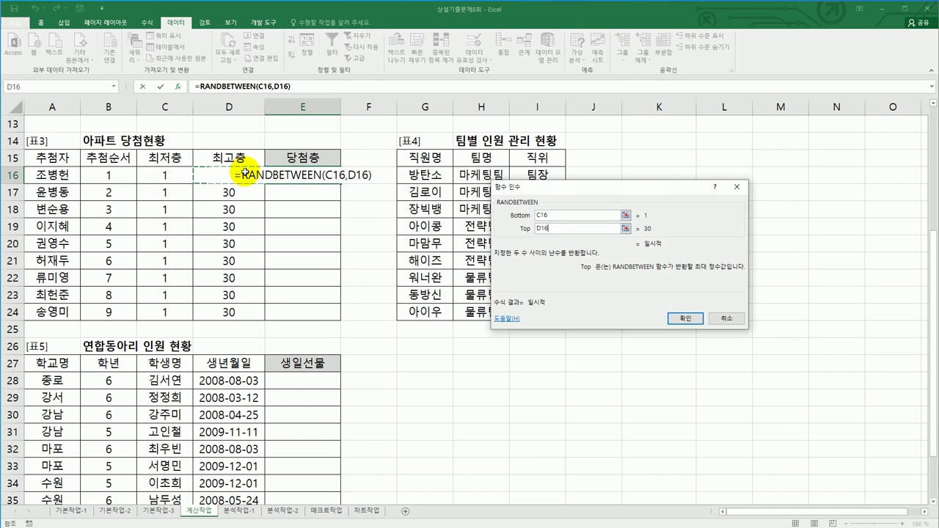
click(673, 317)
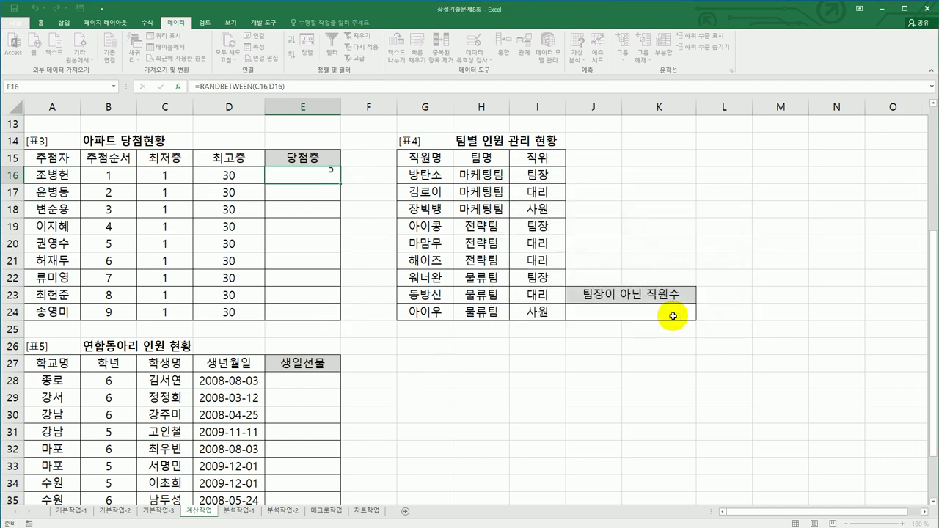
Append &"층" to the RANDBETWEEN formula in E16 and fill it down to E24.
click(294, 88)
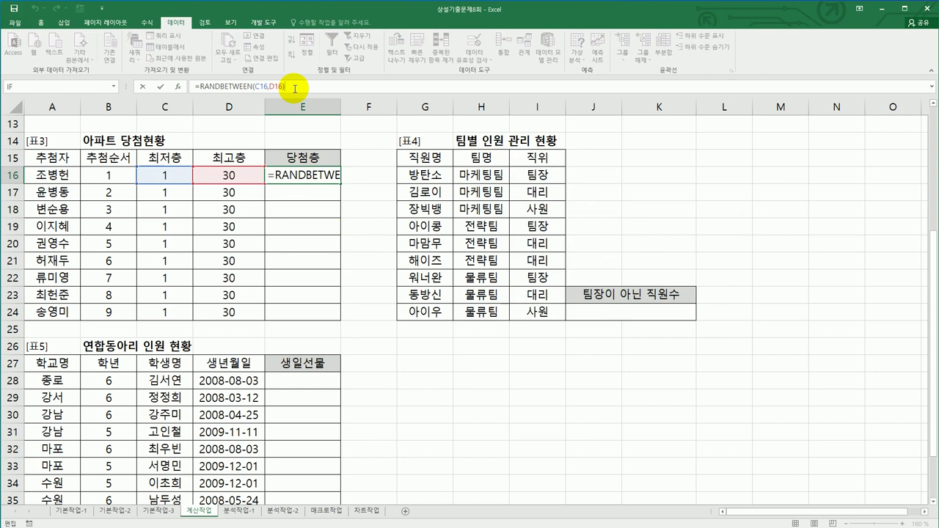
text(&")
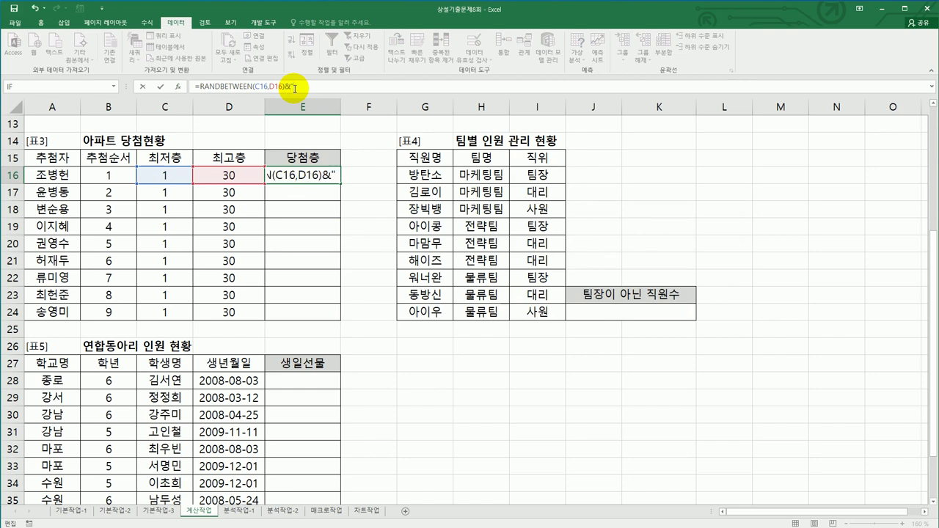
text(층")
key(Return)
key(Up)
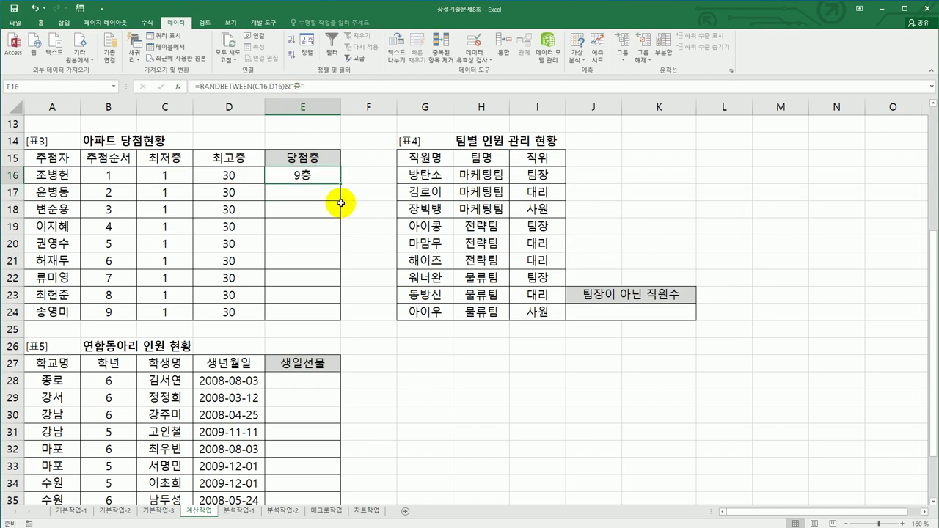
drag(340, 184, 336, 321)
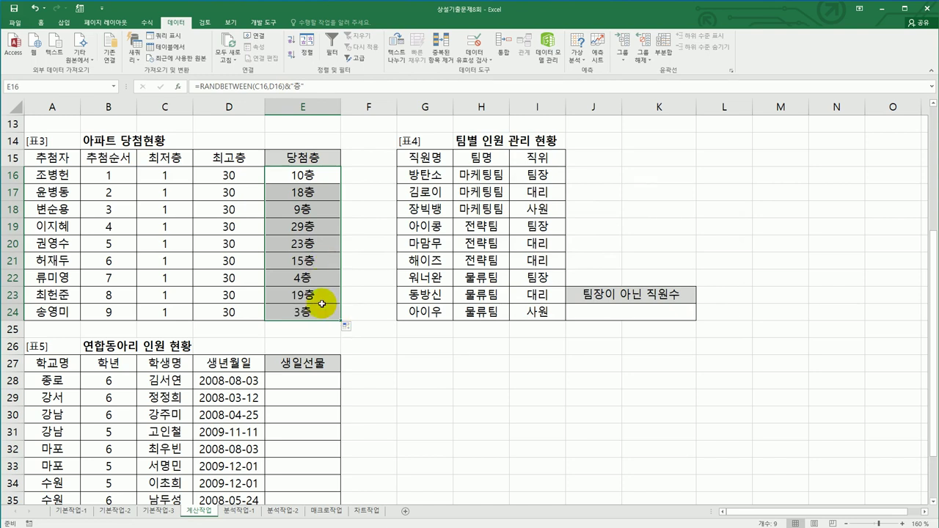
Enter the not-equal operator <> in J26 below 표4 as a note.
click(598, 310)
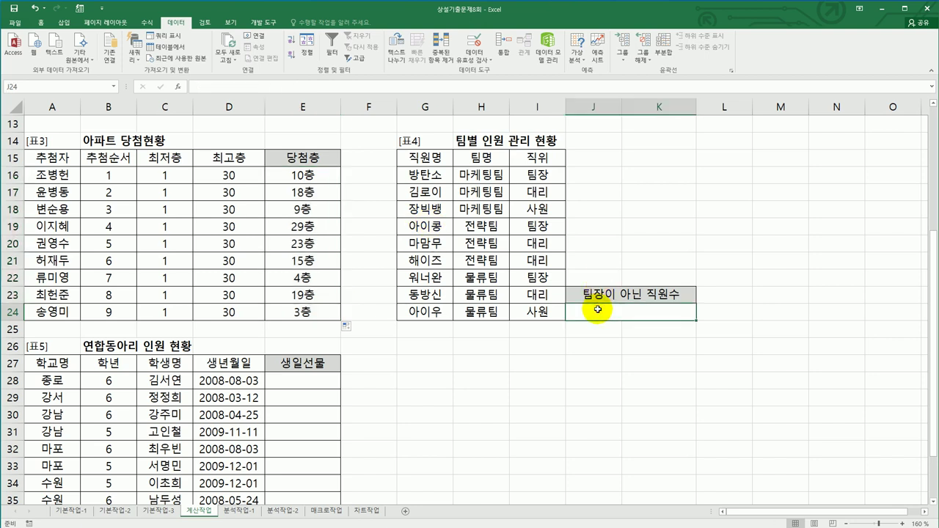
click(609, 351)
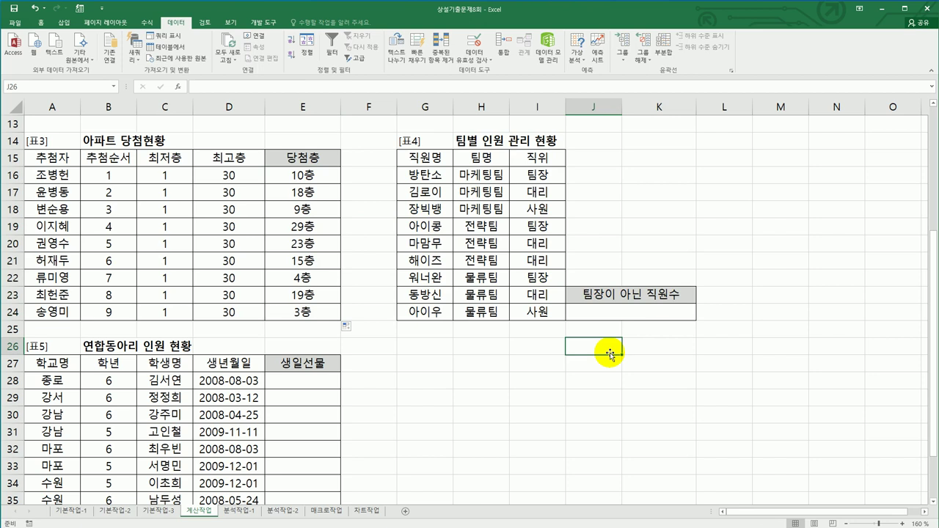
text(<>)
key(Return)
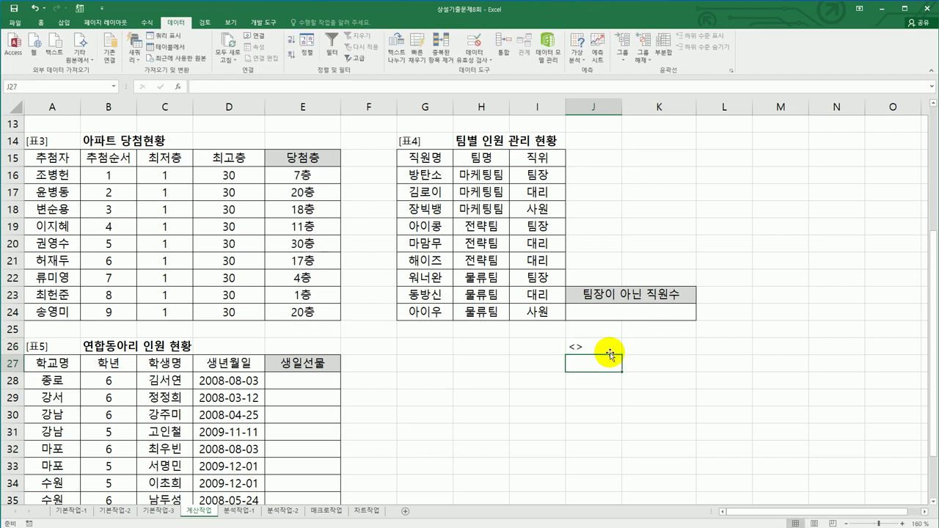
Enter a COUNTIF formula in J24 of 표4 counting the cells in I16:I24 that meet the criterion "<>팀장".
click(602, 314)
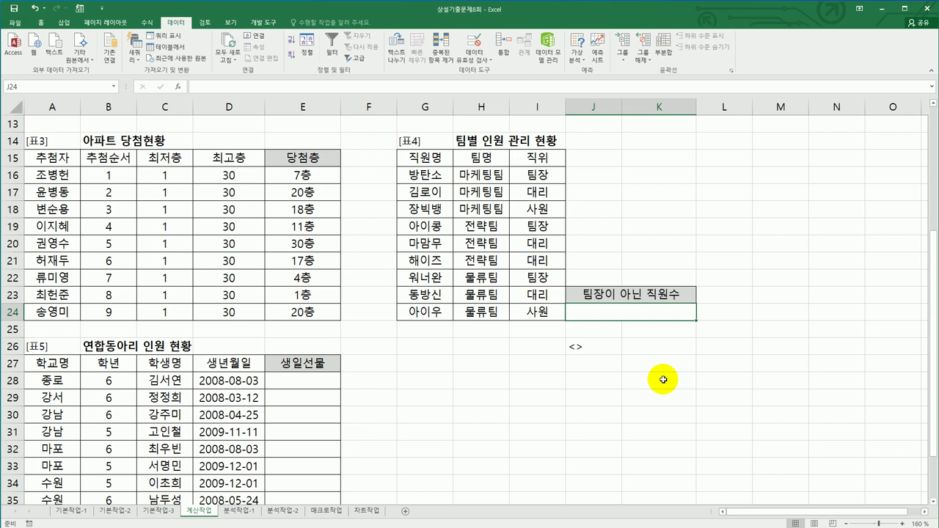
text(=coun)
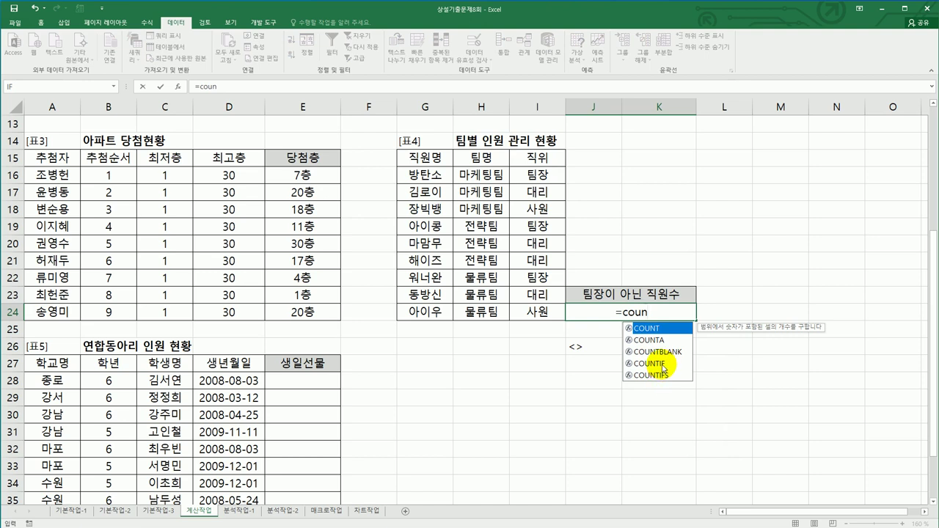
double_click(662, 365)
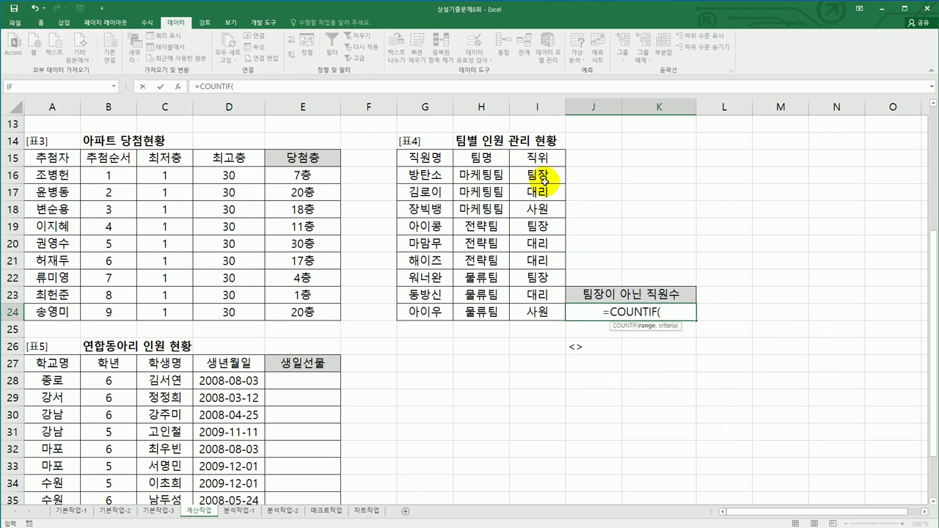
drag(537, 175, 536, 306)
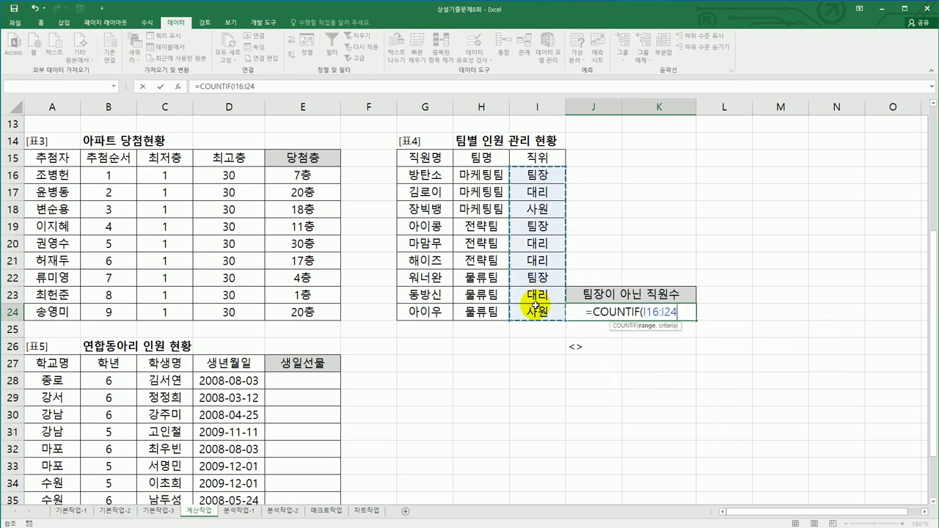
text(,)
text("<>)
text("))
key(BackSpace)
key(BackSpace)
text(팀장")
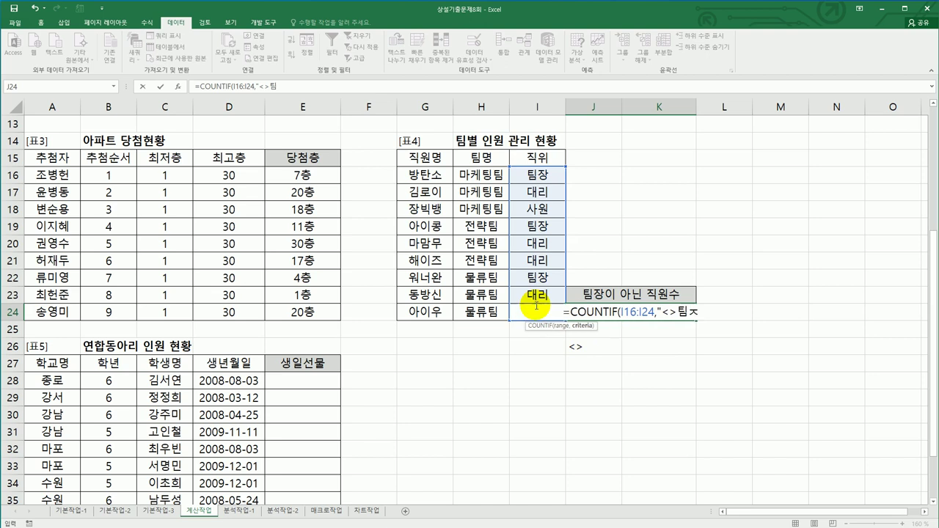
text())
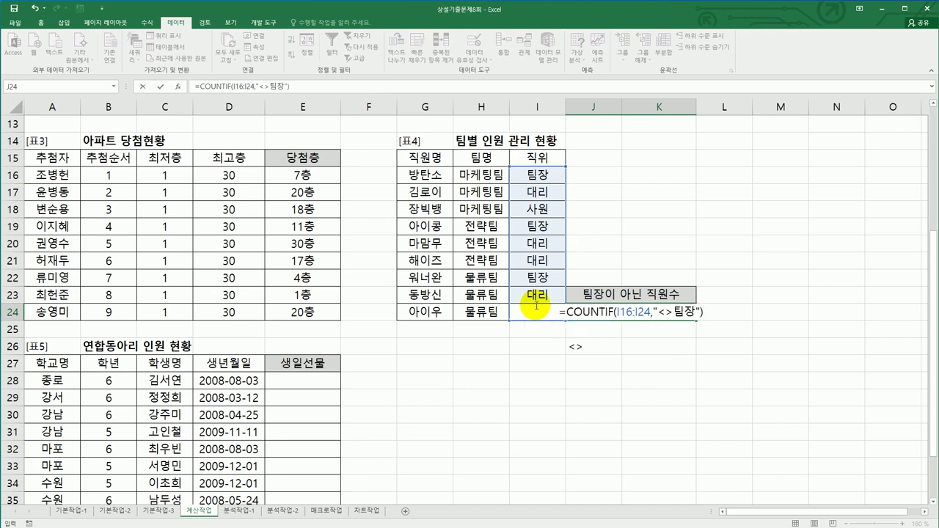
Append &"명" to the COUNTIF formula in J24 and confirm it.
text(&"au)
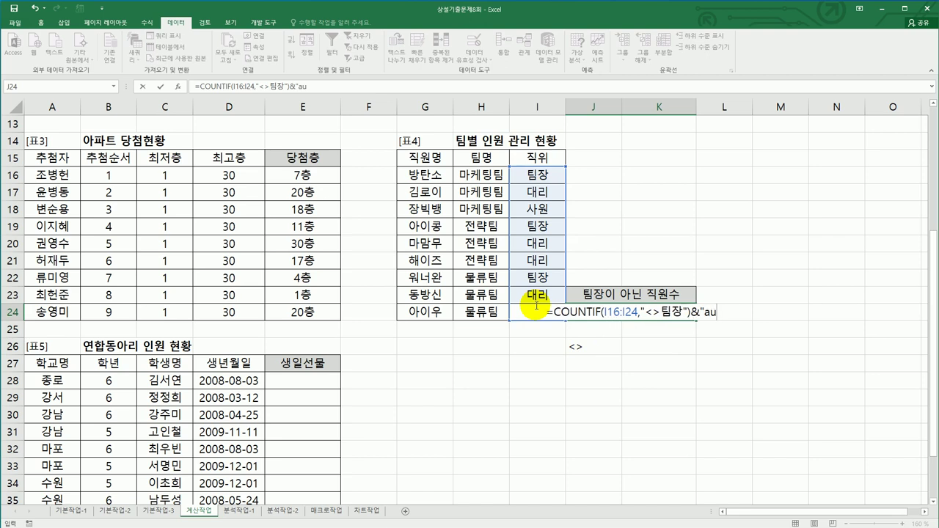
key(BackSpace)
key(BackSpace)
text(명")
key(Return)
key(Up)
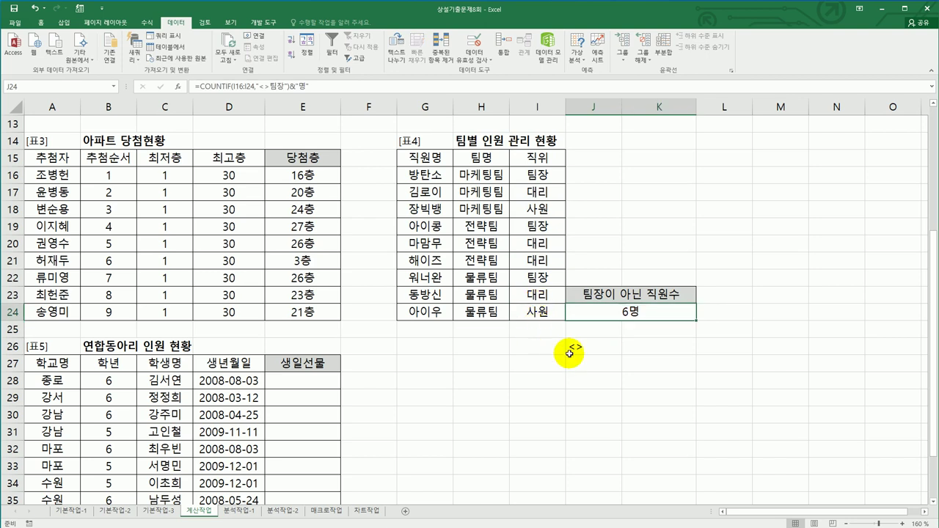
Clear the <> note from J26 below 표4.
click(570, 347)
text(<>)
key(Escape)
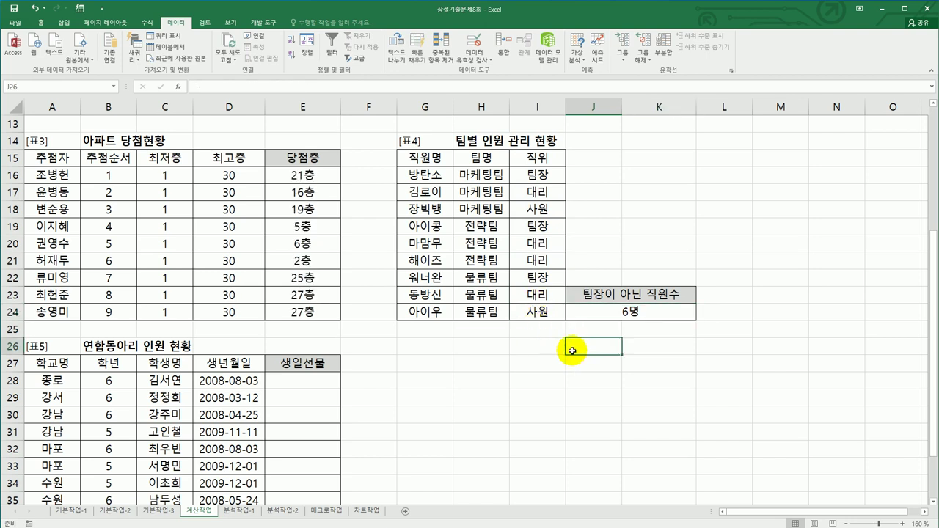
Enter =MONTH(D28) in E28 of 표5 and fill it down to E37.
scroll(528, 352, down, 3)
click(336, 231)
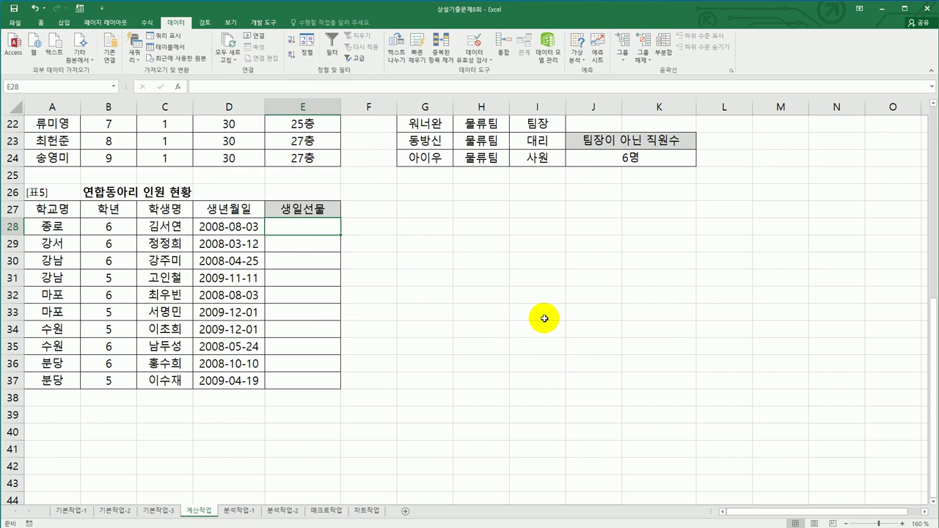
text(=)
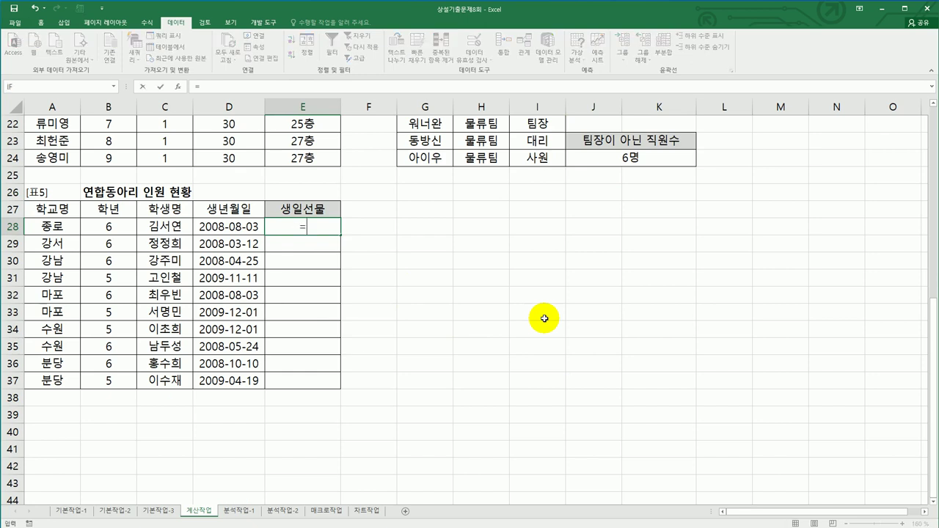
text(mo)
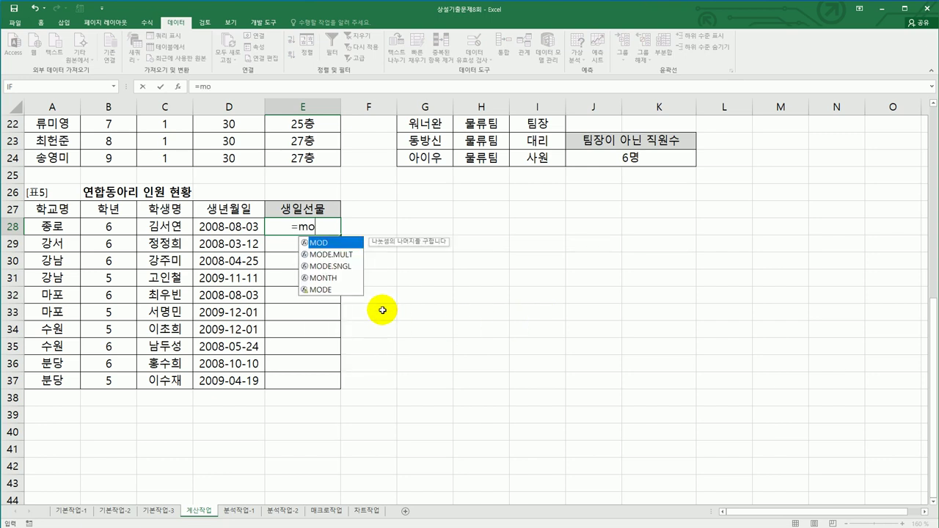
double_click(344, 278)
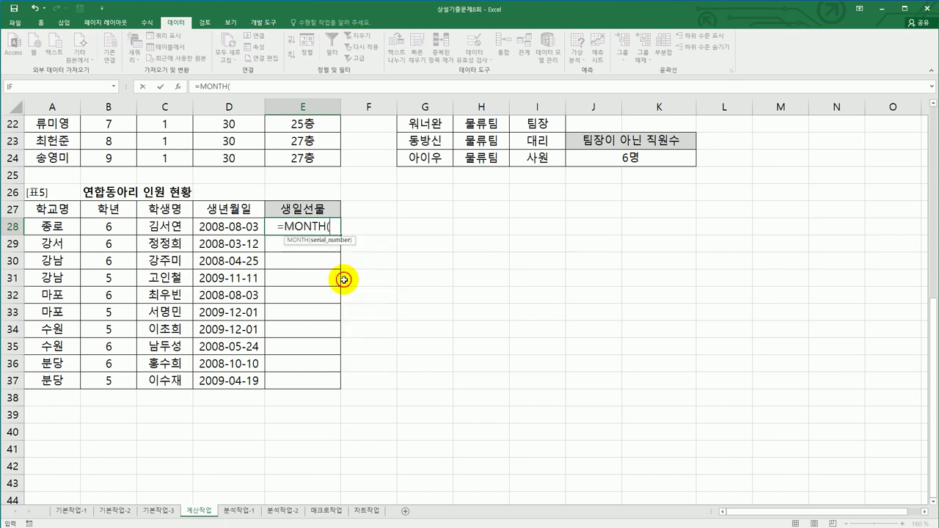
click(243, 227)
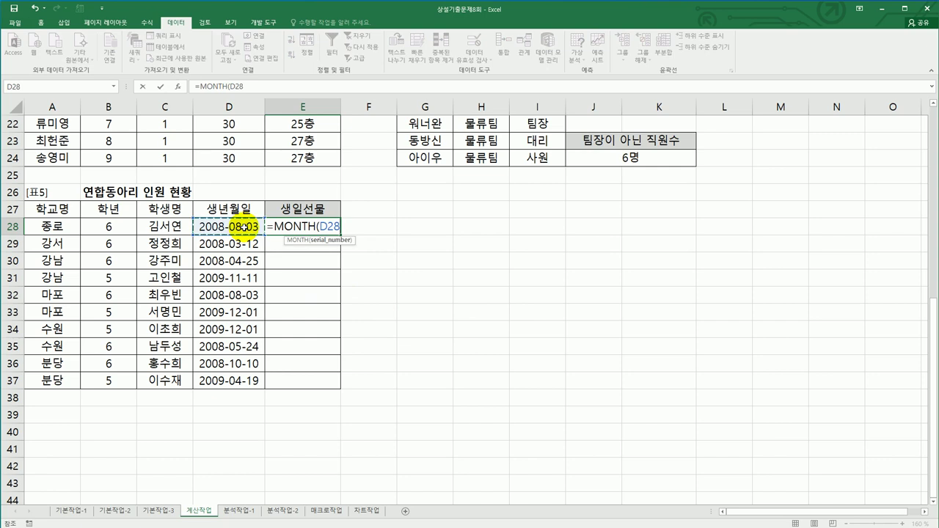
text())
key(ctrl+Return)
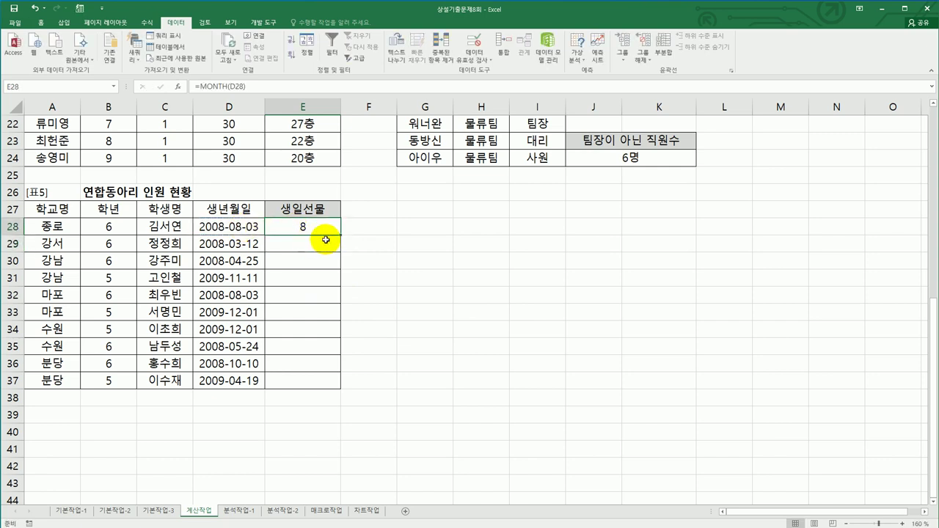
drag(341, 236, 324, 383)
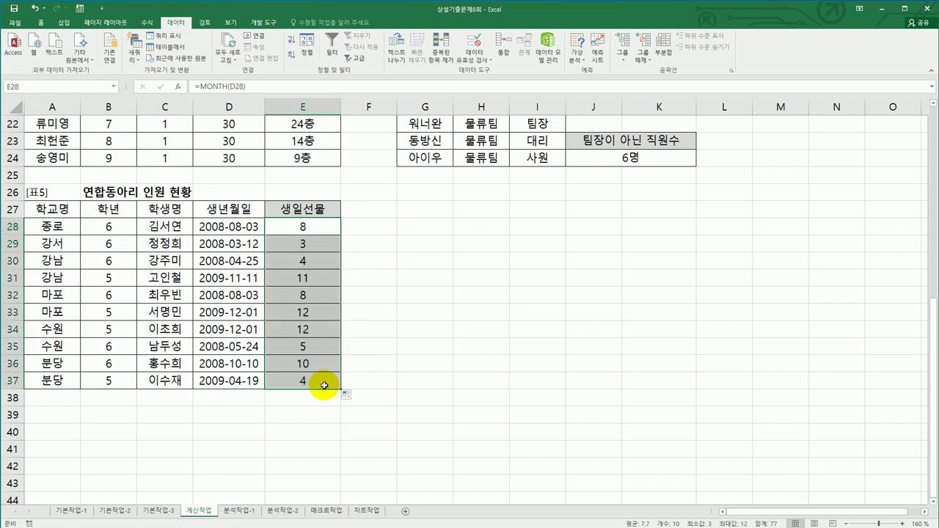
Wrap the MONTH formula in E28 in an IF function with the condition MONTH(D28)<=6.
click(305, 229)
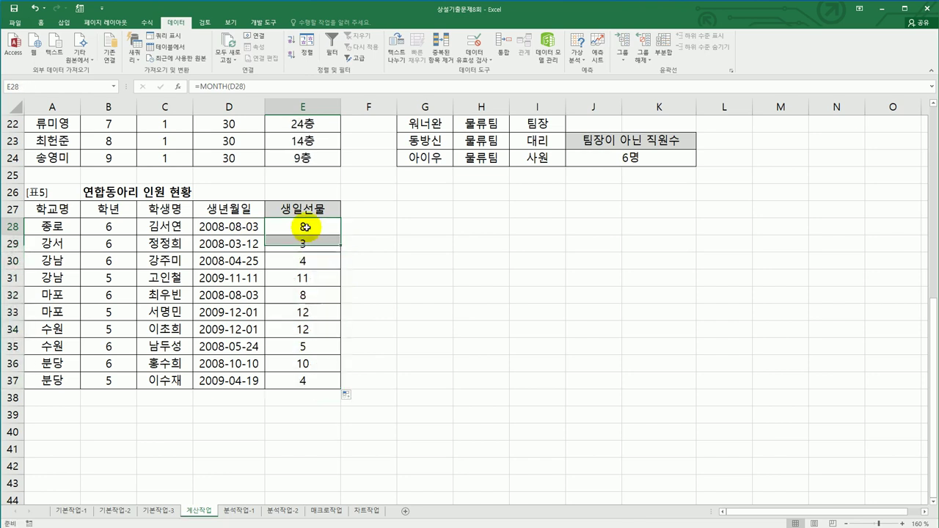
click(198, 86)
text(I)
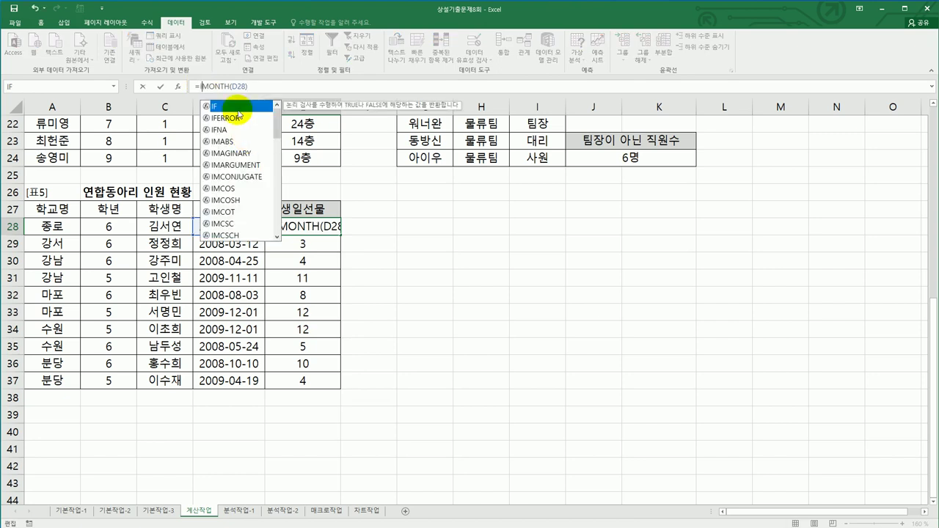
double_click(235, 106)
click(272, 86)
text()<=6,)
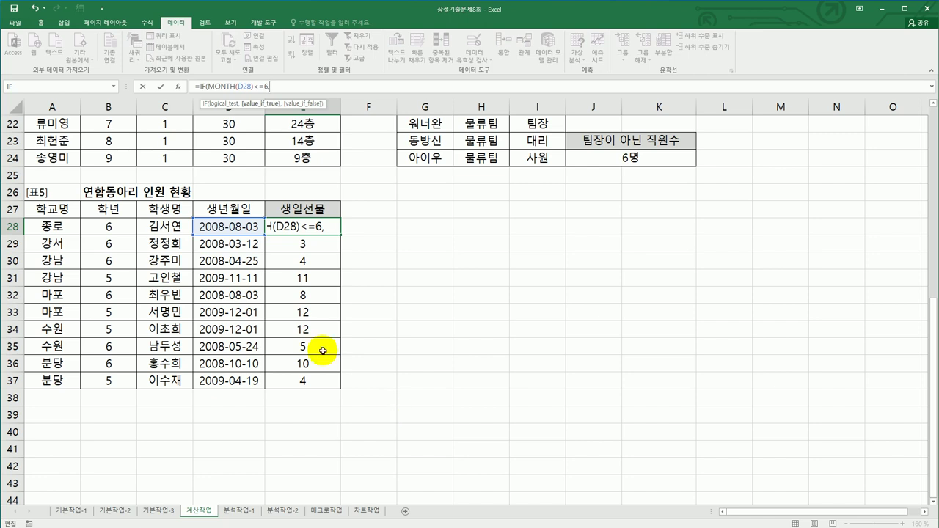
Set 문화상품권 as the value if true in the IF function arguments.
click(174, 88)
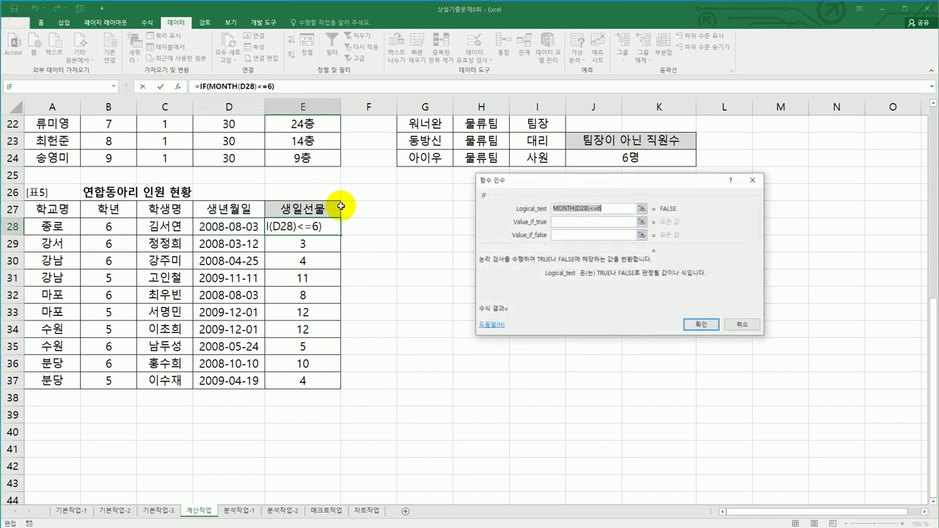
key(Tab)
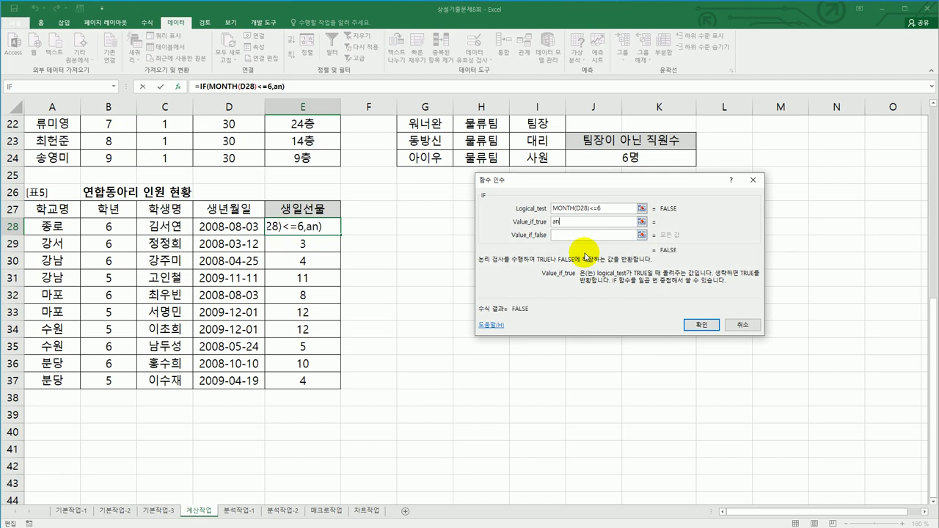
text(문화상품권)
Nest a second IF as the value if false, with month(D28)<=9 as its logical test.
click(573, 235)
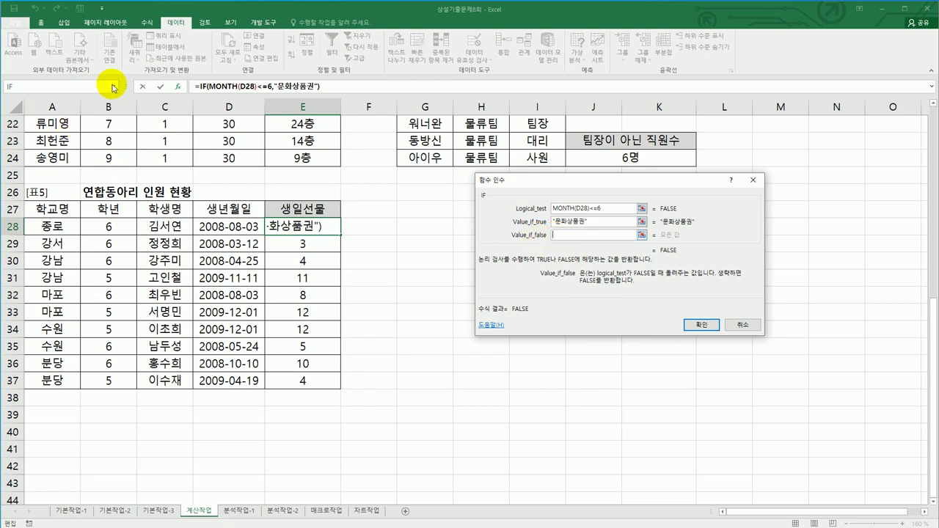
click(113, 87)
click(79, 97)
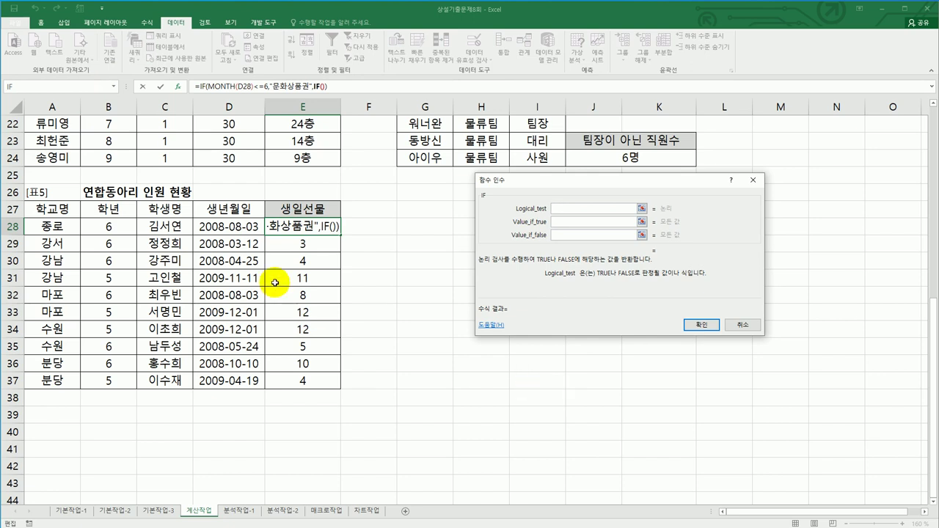
text(month())
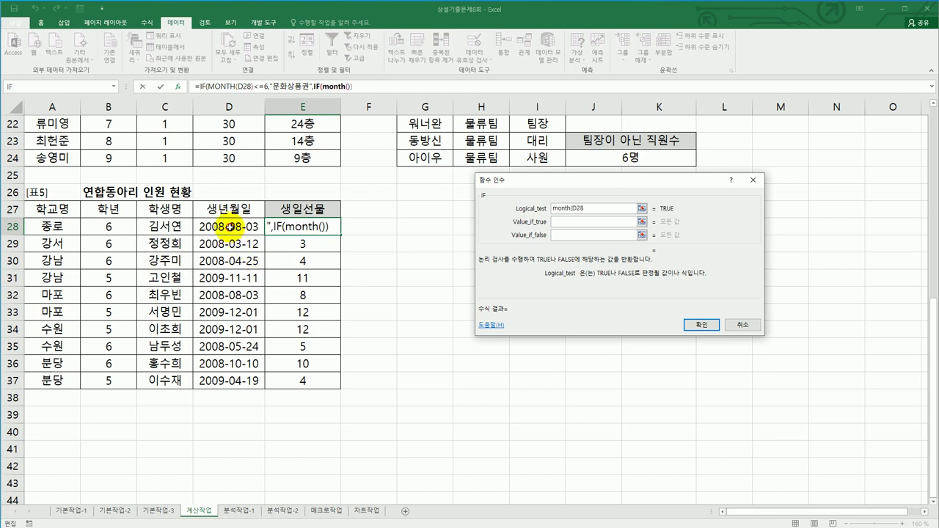
click(229, 226)
key(Right)
text(<=9)
key(Tab)
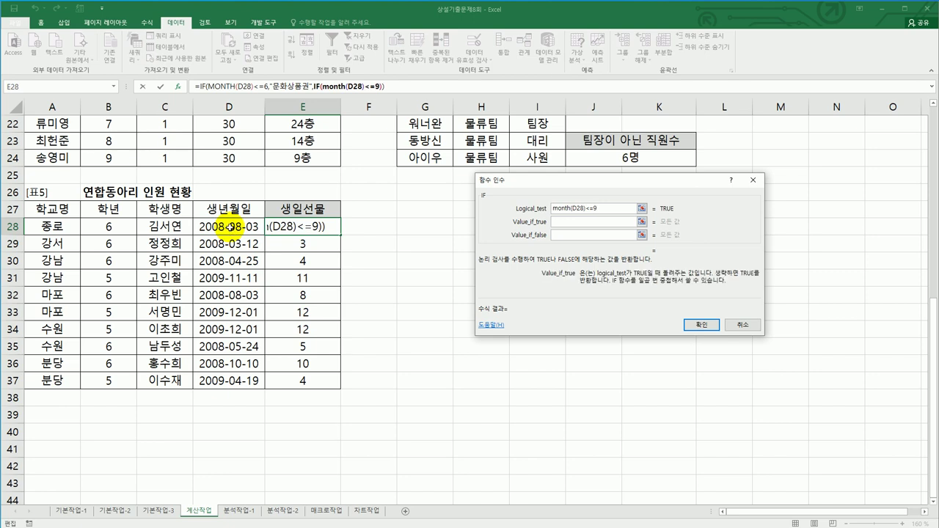
Complete the nested IF with 모바일상품권 if true and 책 if false, and fill the formula down to E37.
text(모바일상푸)
text(권)
key(Tab)
text(책)
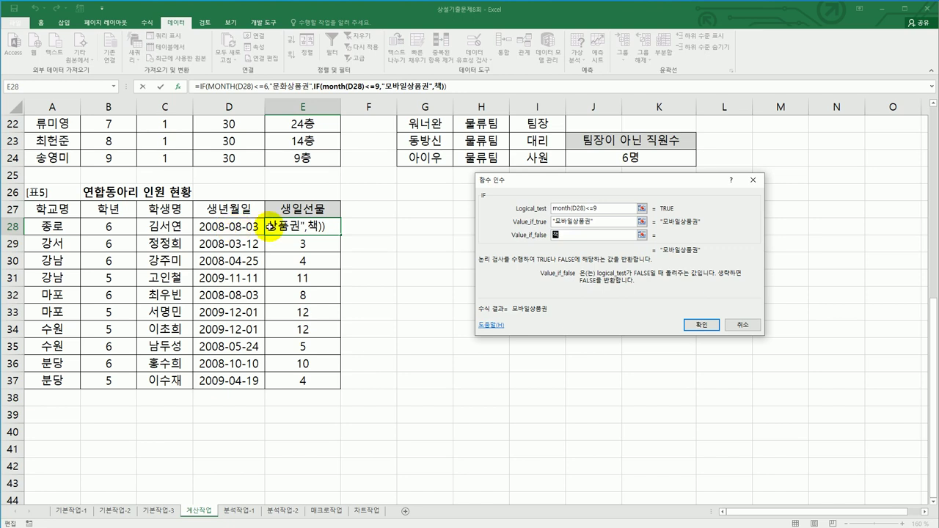
click(690, 324)
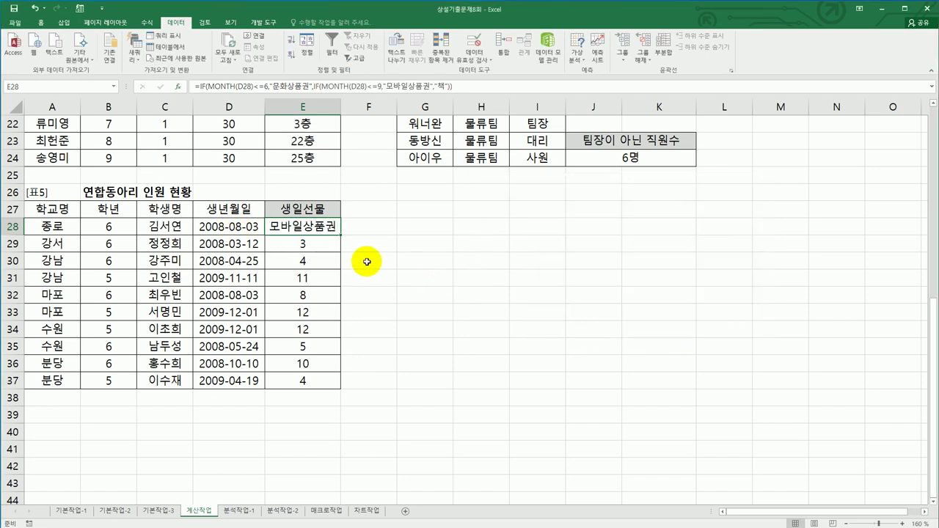
drag(338, 238, 341, 390)
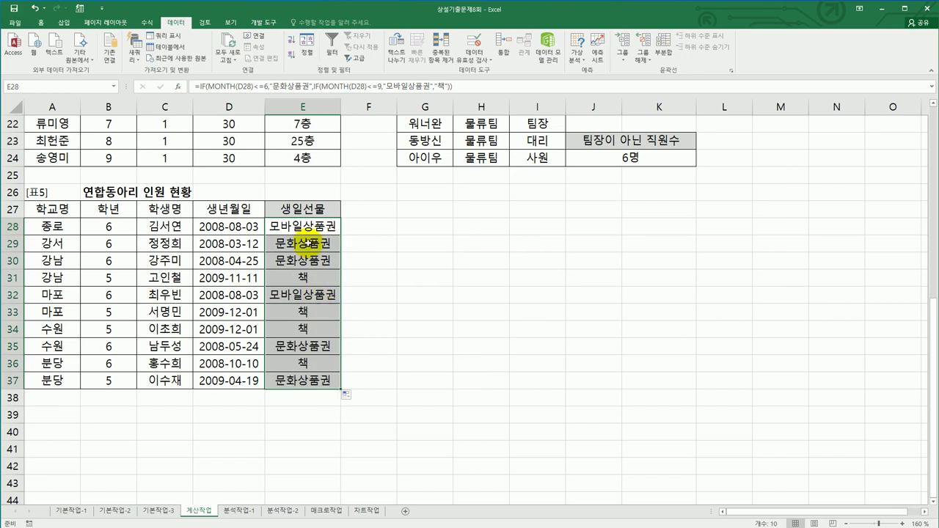
Examine the first IF condition and the nested IF within the formula in E28.
click(306, 227)
double_click(306, 227)
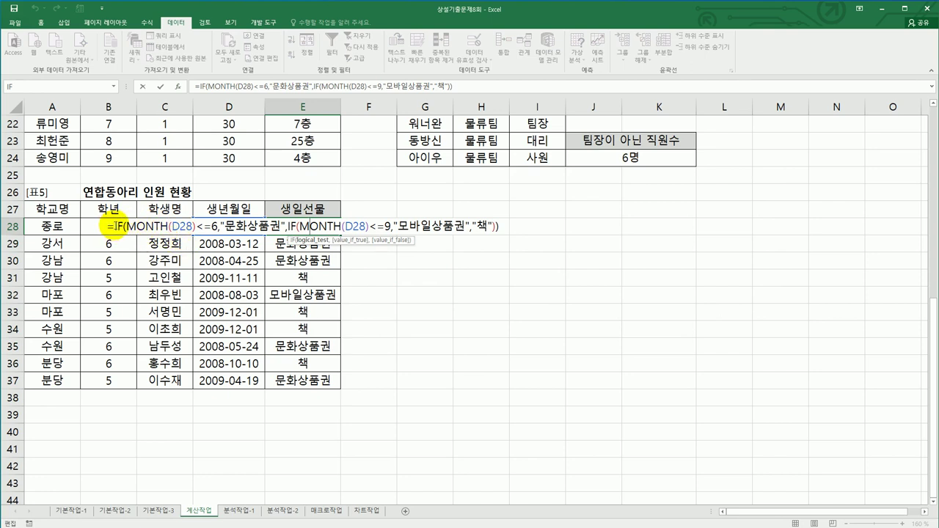
drag(115, 225, 285, 225)
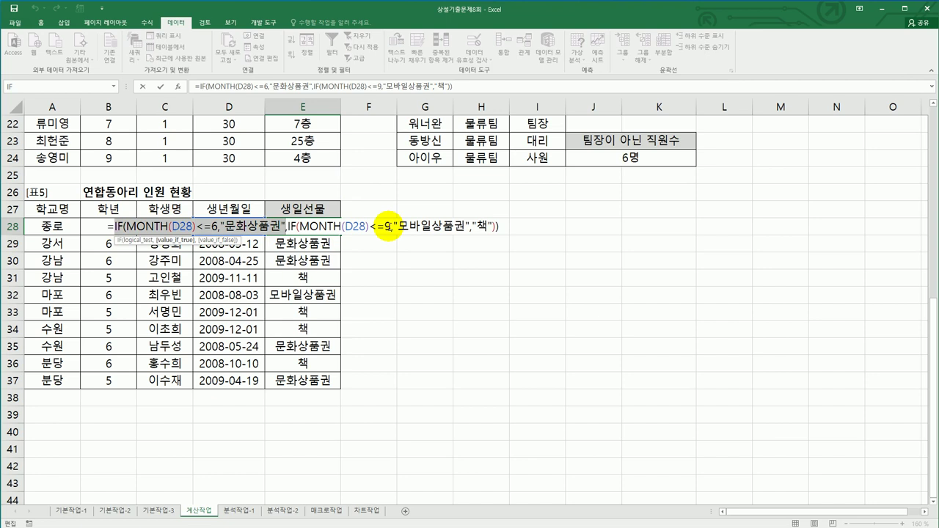
key(Return)
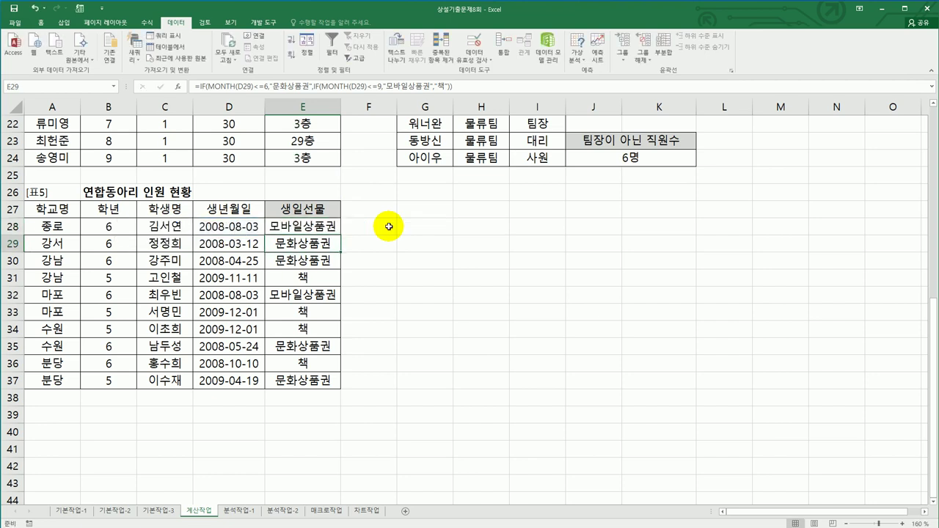
click(301, 226)
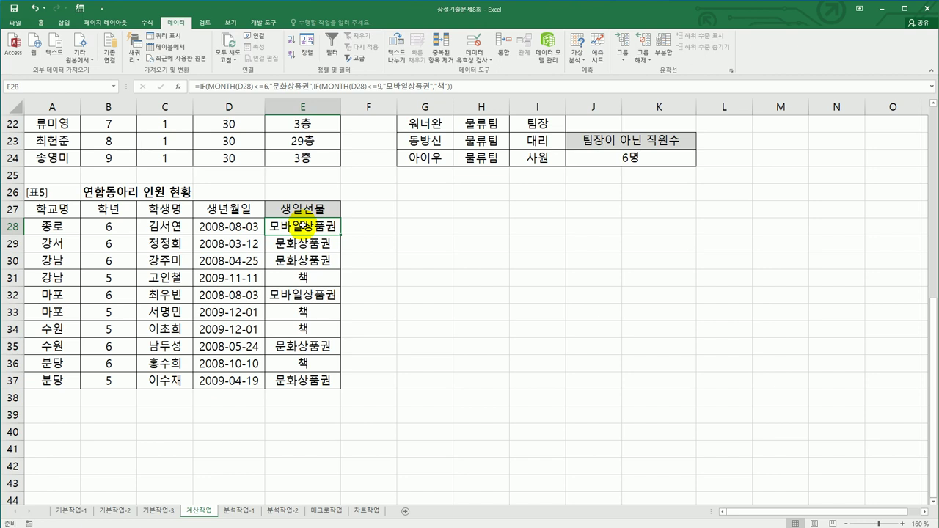
On the 분석작업-1 sheet, sort the registration table by 구분 in ascending order.
click(245, 512)
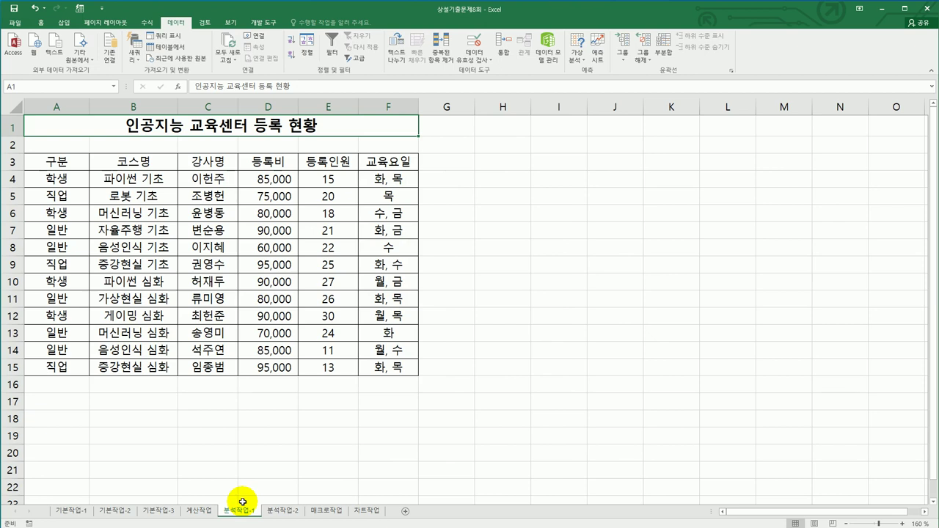
click(63, 211)
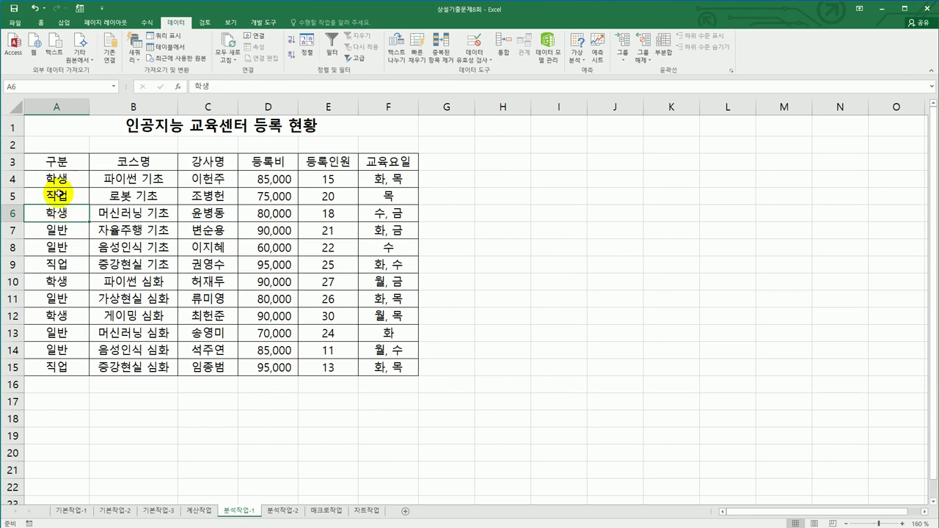
click(57, 298)
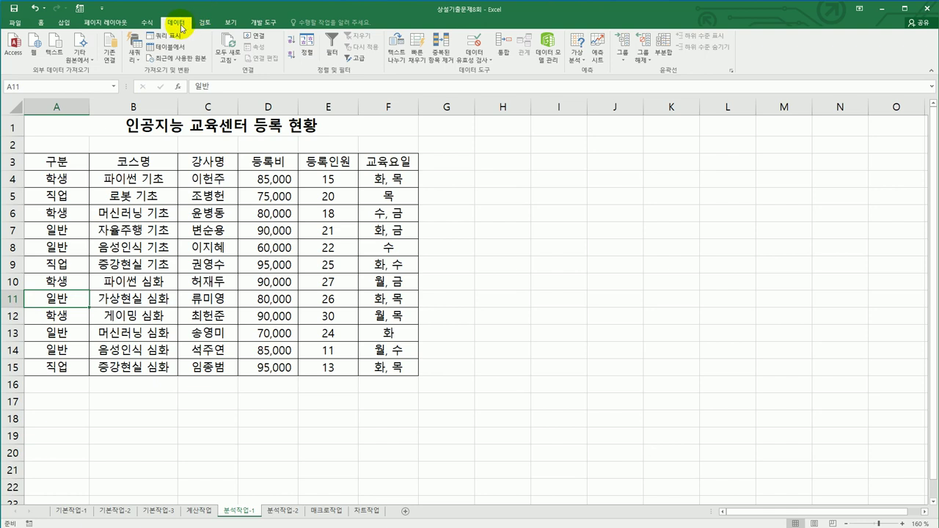
click(292, 47)
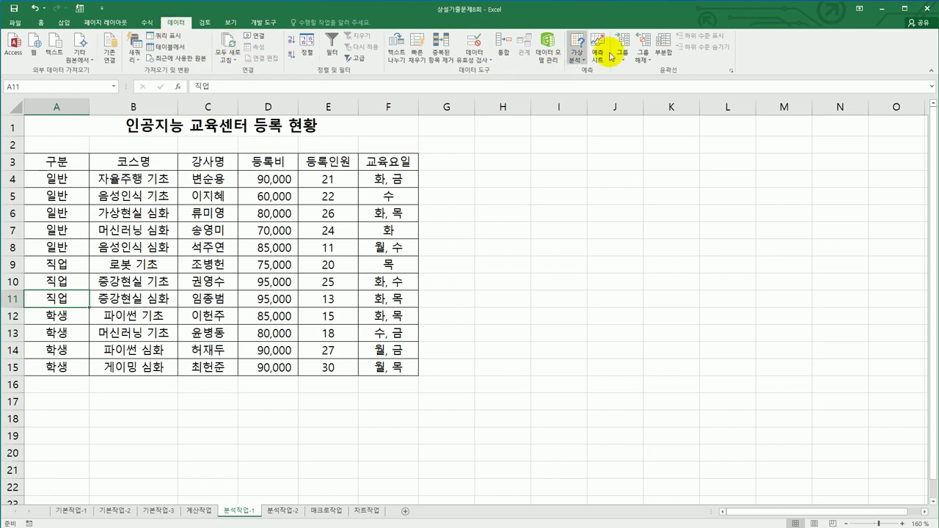
Add a subtotal grouped by 구분 that calculates the 평균 of 등록비 only.
click(660, 55)
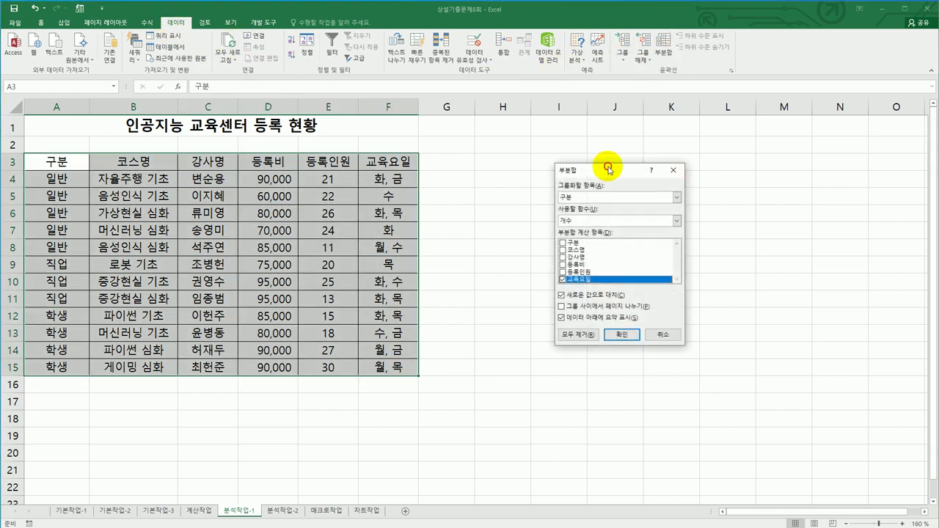
drag(605, 164, 580, 167)
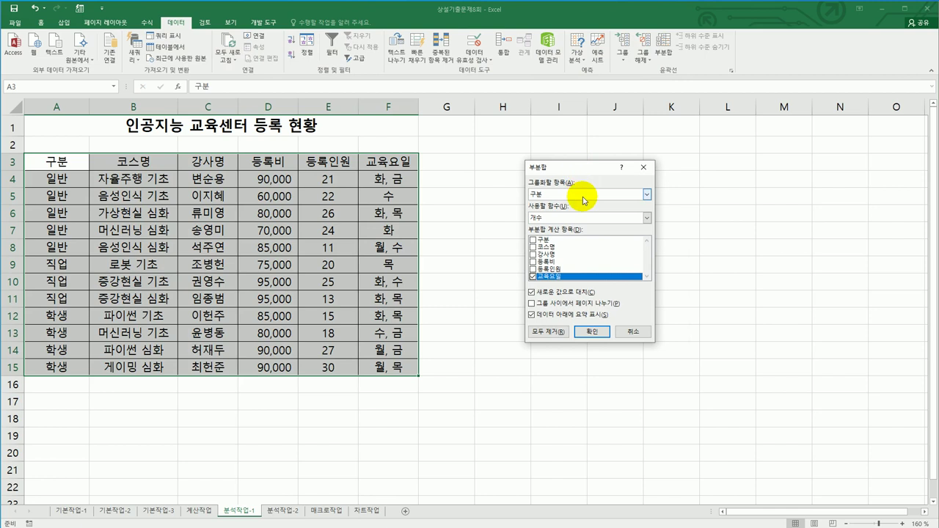
click(533, 277)
click(533, 262)
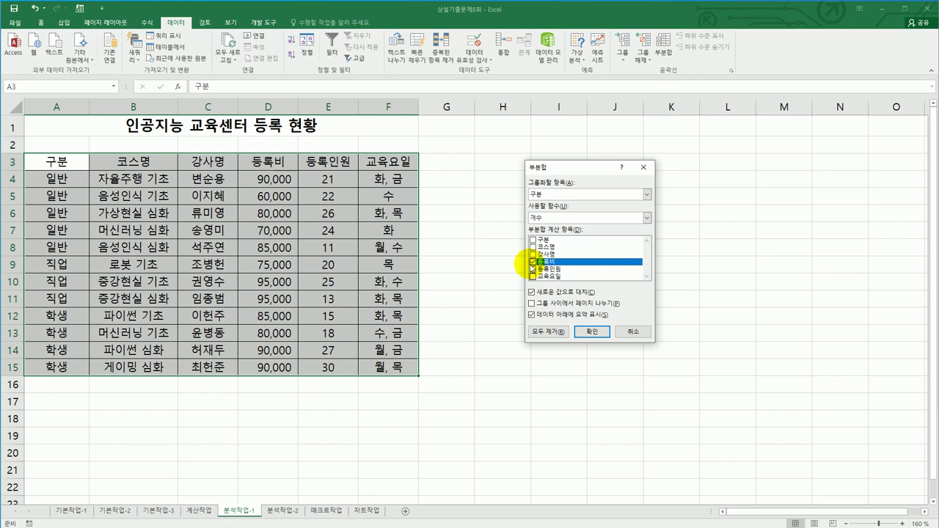
click(562, 218)
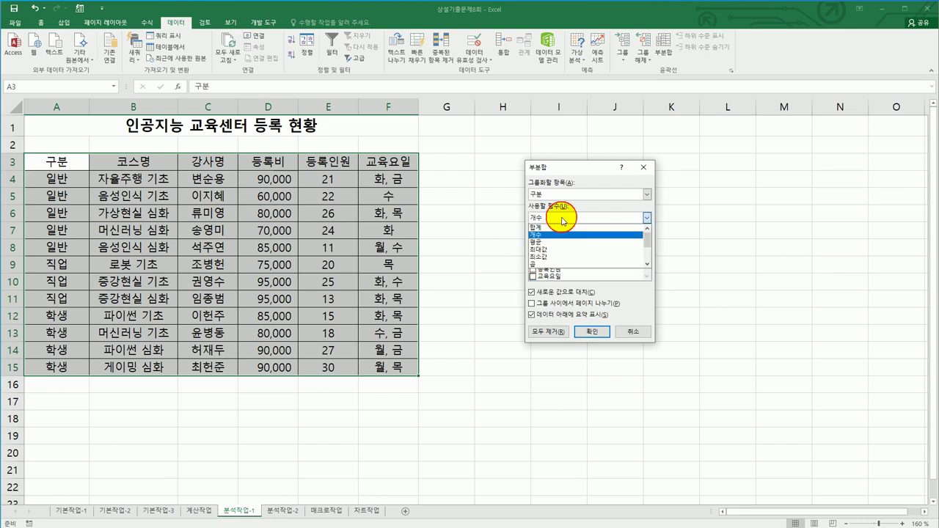
click(563, 242)
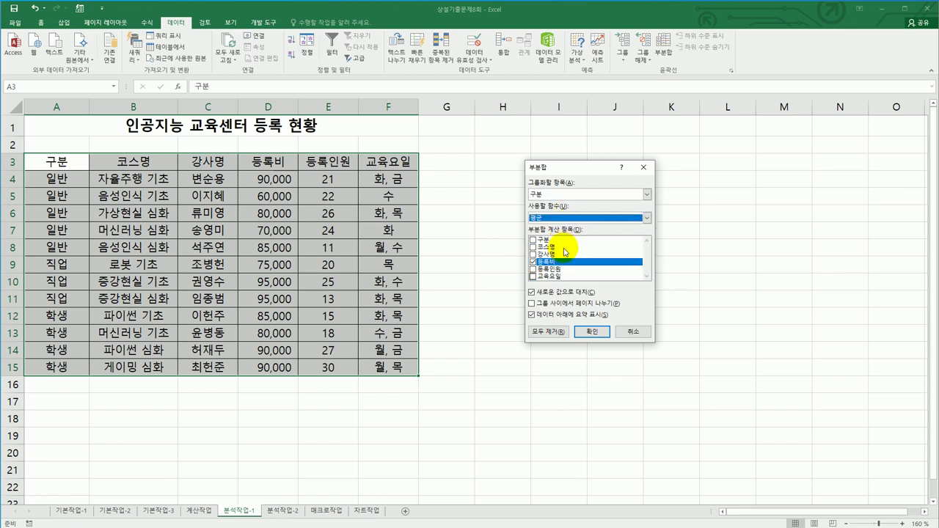
click(584, 332)
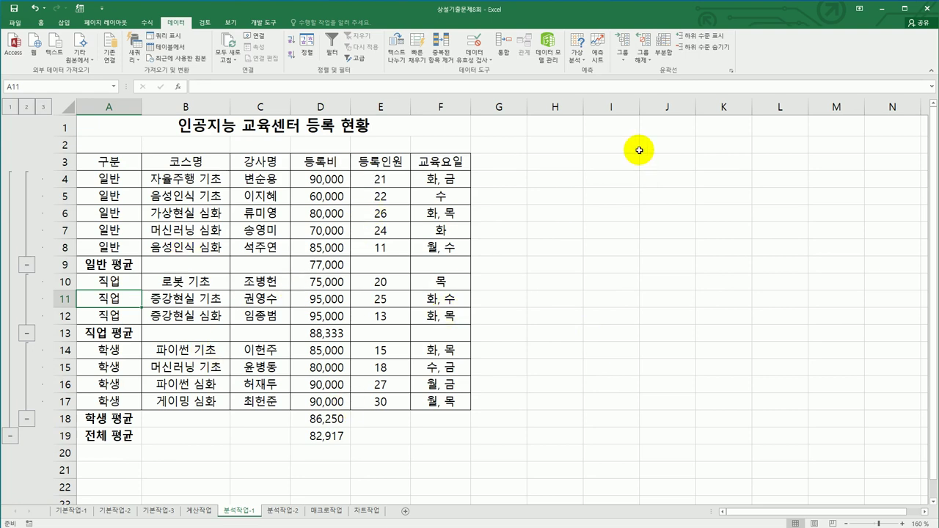
Add a second subtotal by 구분 with the 합계 of 등록인원 only, without replacing the existing subtotals.
click(665, 63)
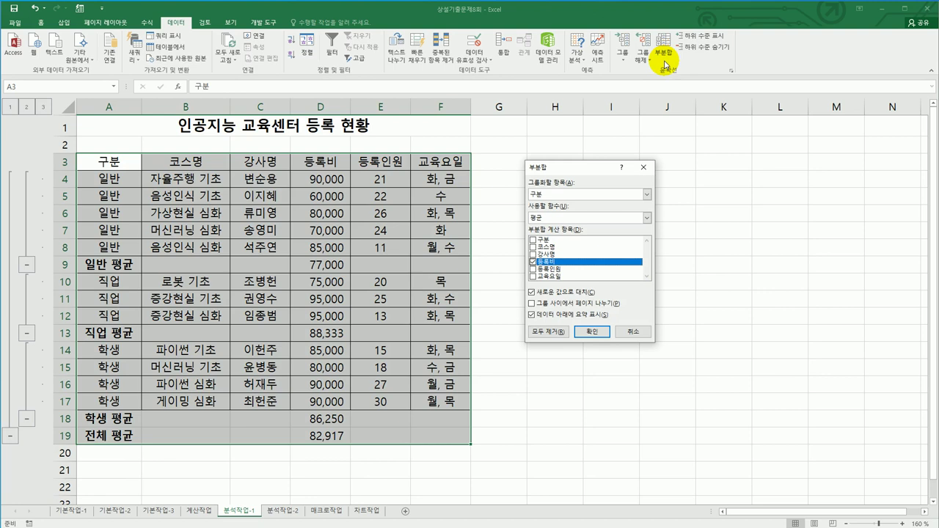
click(647, 218)
click(624, 228)
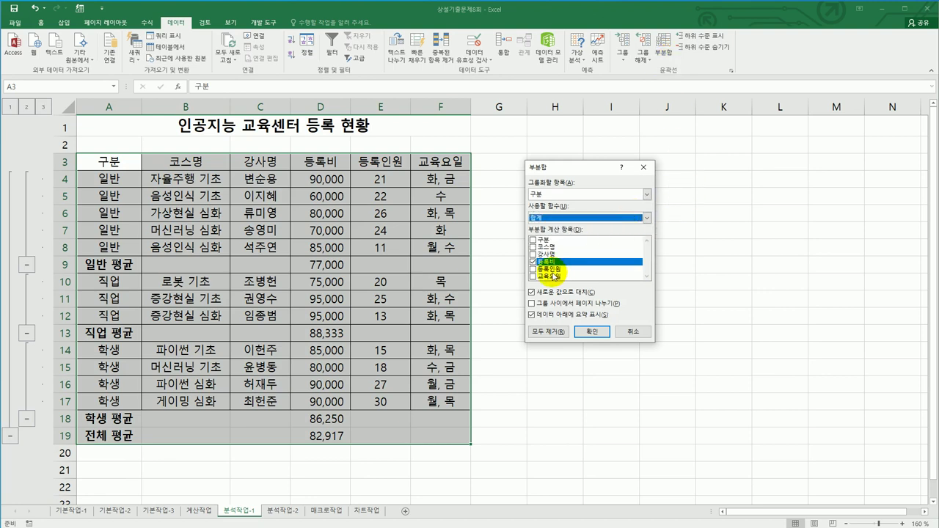
click(532, 262)
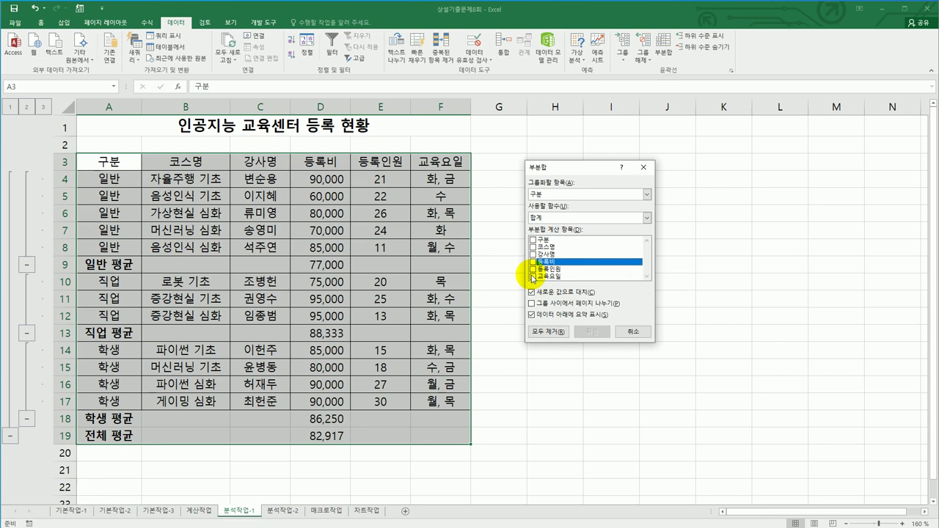
click(532, 270)
click(531, 292)
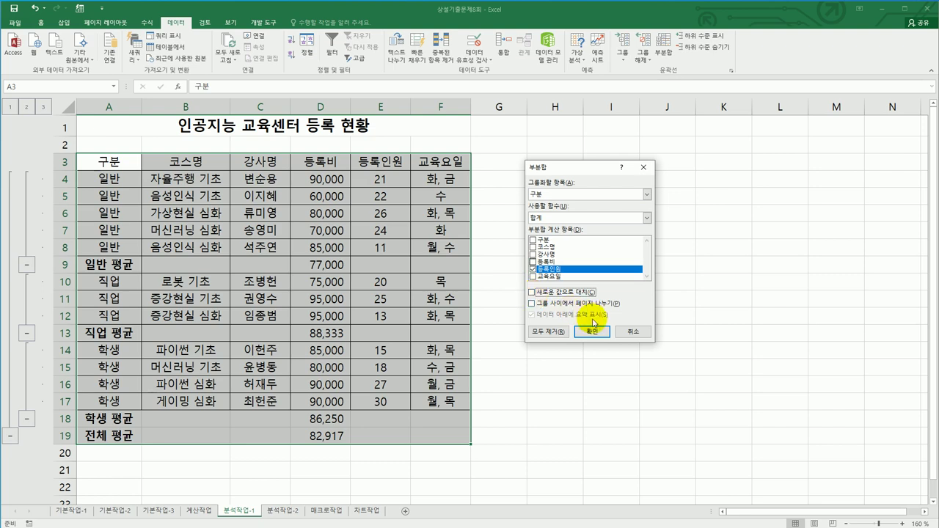
click(591, 331)
click(609, 335)
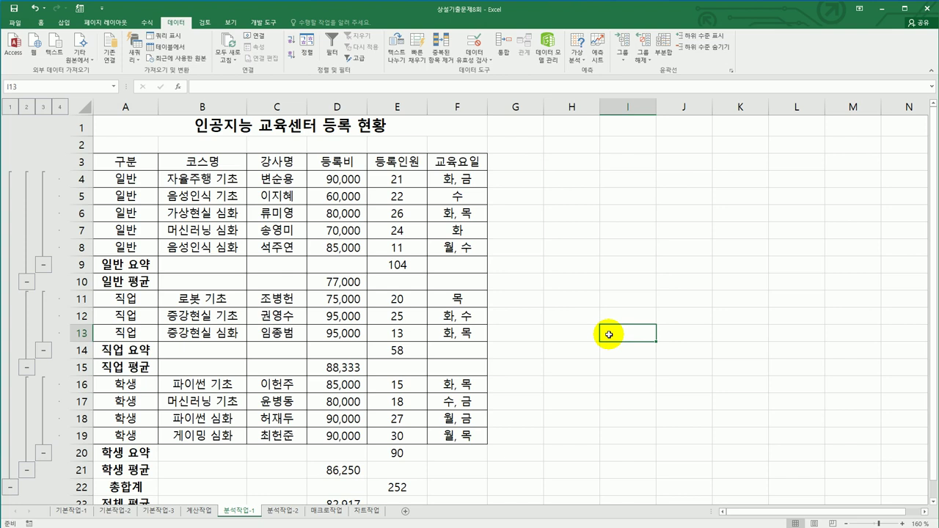
On the 분석작업-2 sheet, start a Goal Seek with E4, the 강남센터 스마트폰 판매실적, as the formula cell.
click(282, 511)
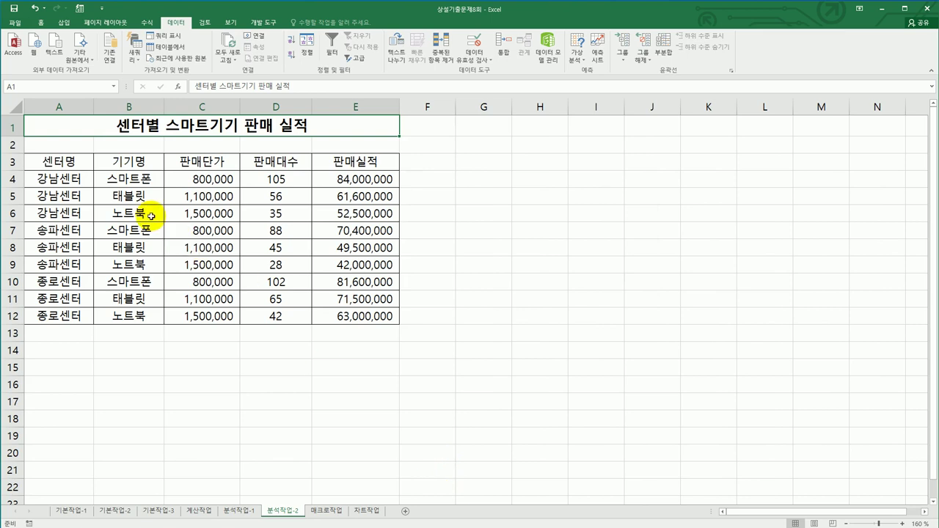
click(150, 178)
drag(70, 177, 327, 183)
click(346, 181)
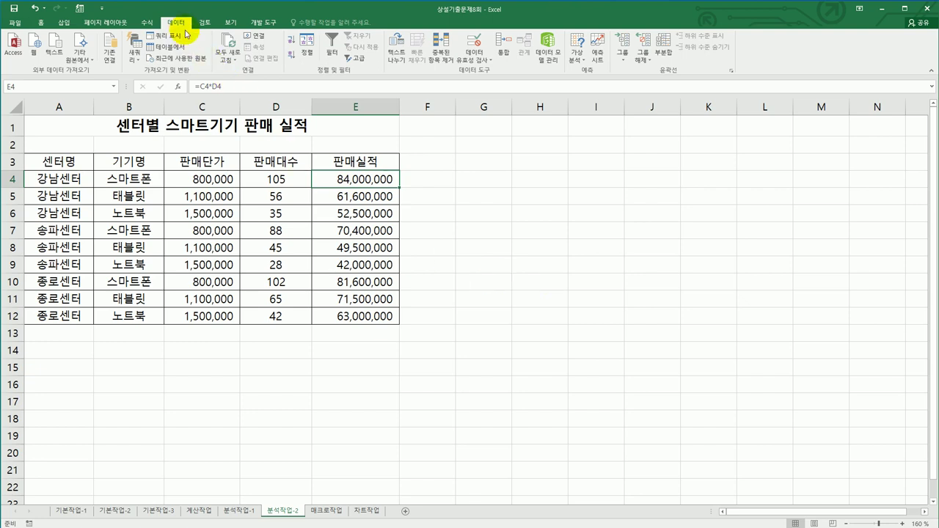
click(577, 52)
click(579, 83)
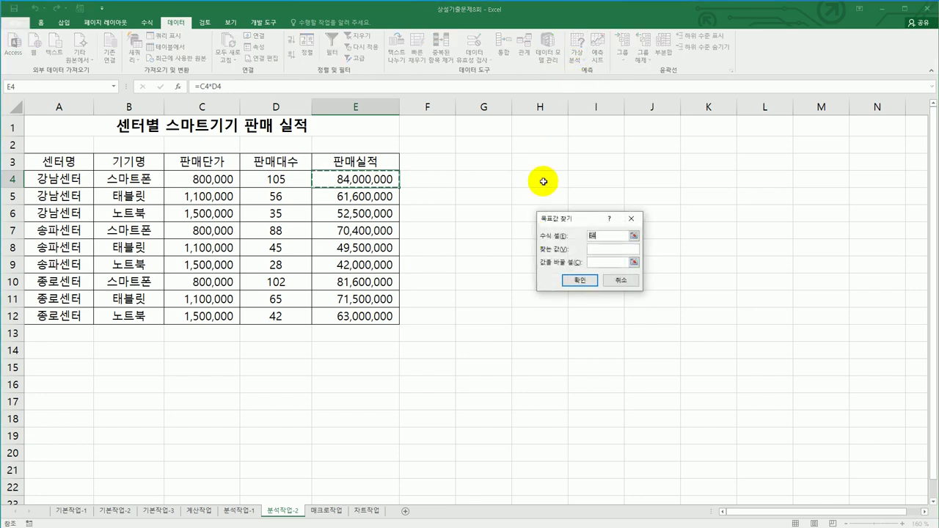
Seek a target value of 90000000 by changing the 판매대수 in D4, and keep the solution.
click(592, 249)
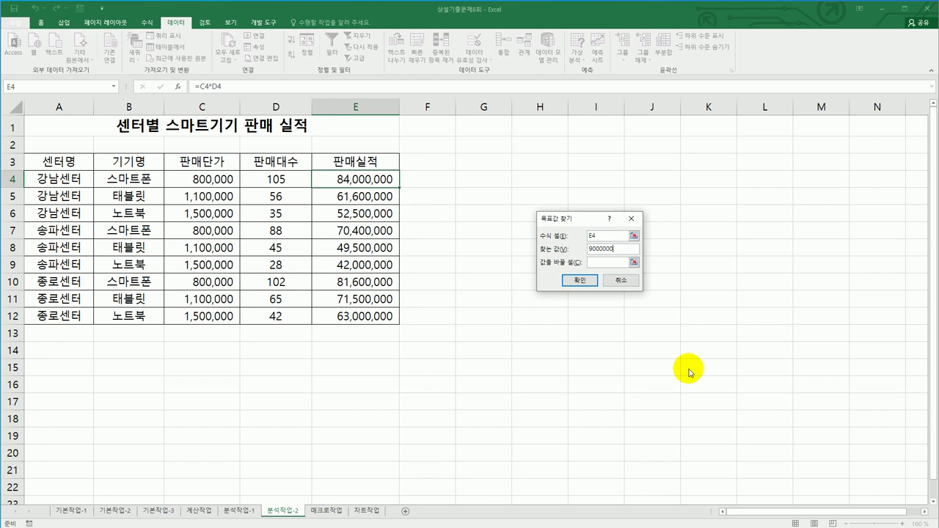
click(602, 262)
click(281, 179)
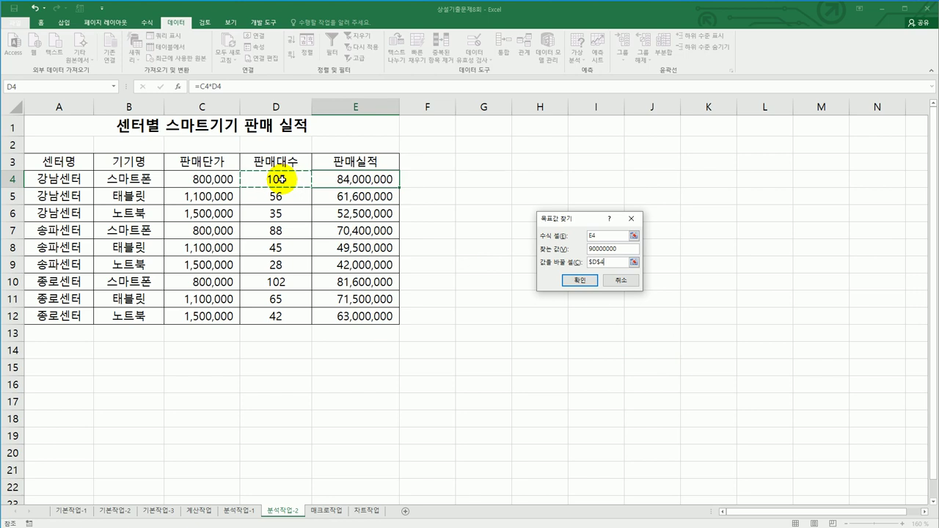
click(583, 280)
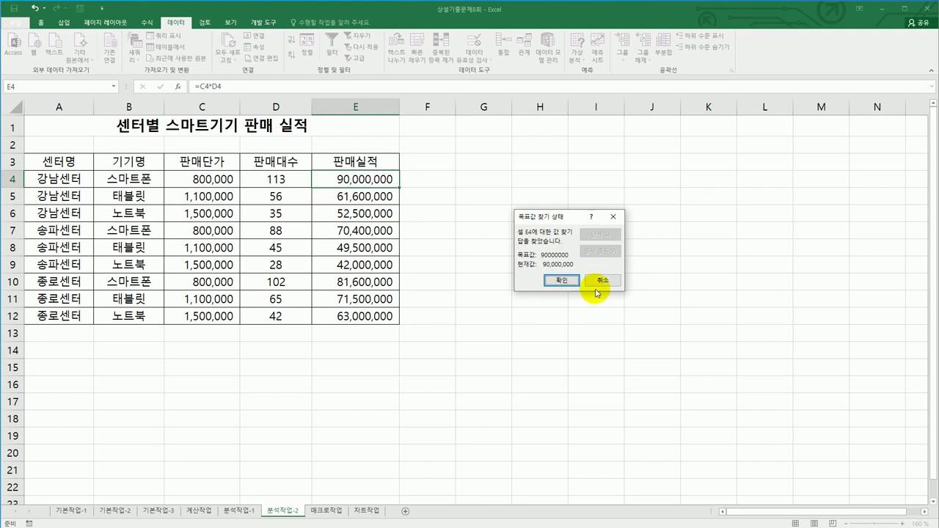
click(552, 283)
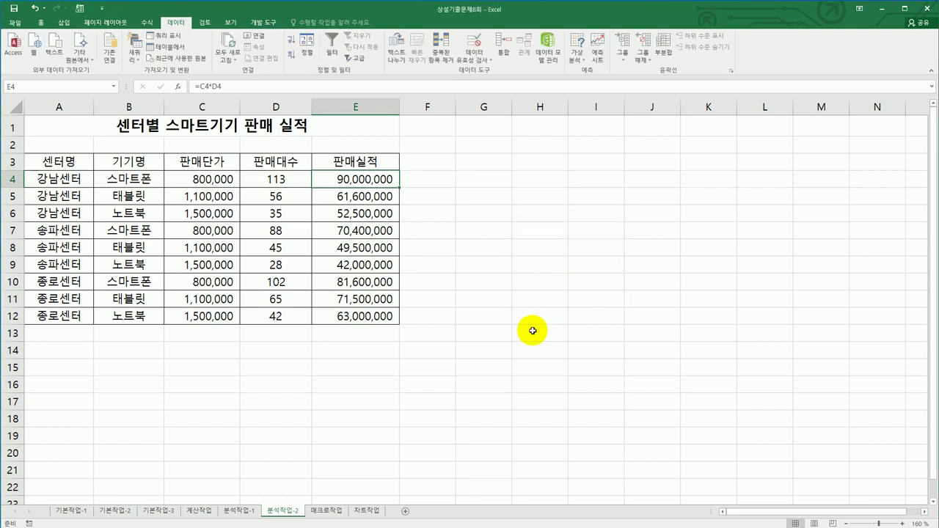
click(533, 331)
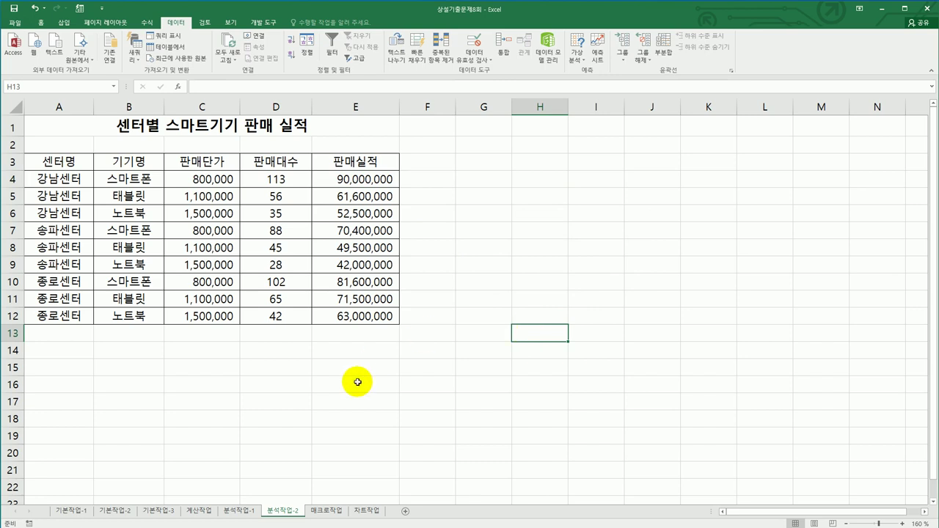
On the 매크로작업 sheet, draw a form control button covering cells G3:H5.
click(323, 510)
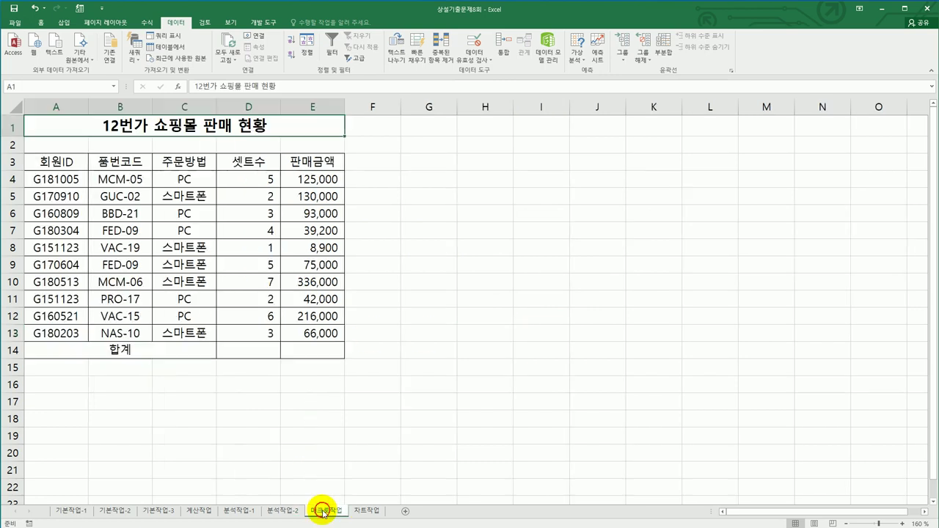
click(505, 452)
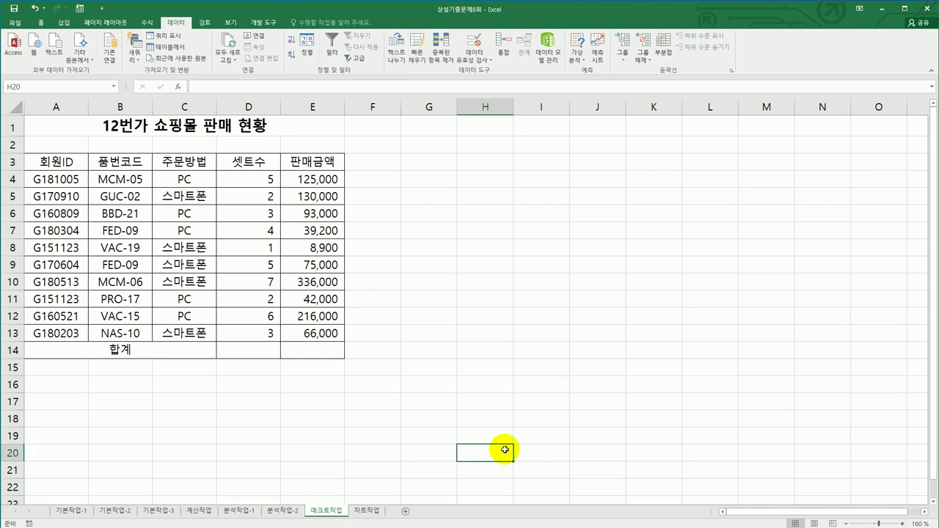
click(262, 22)
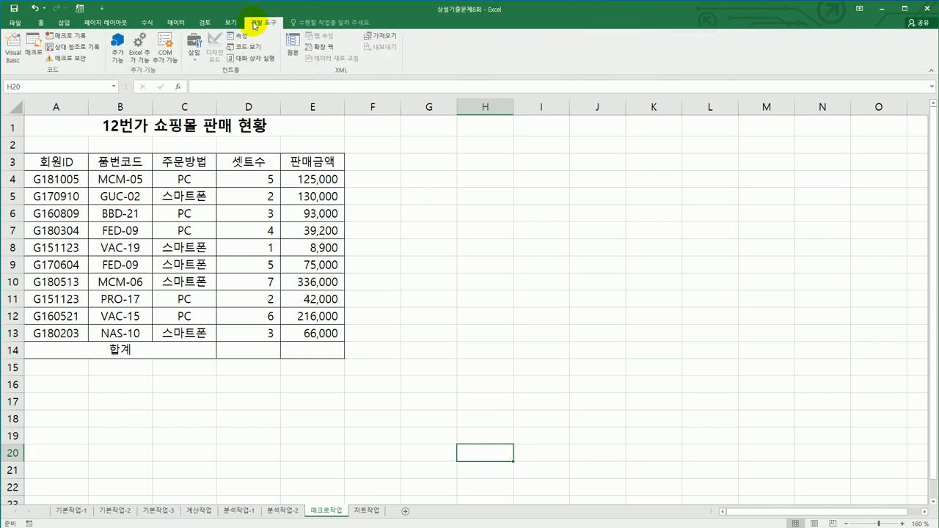
click(194, 52)
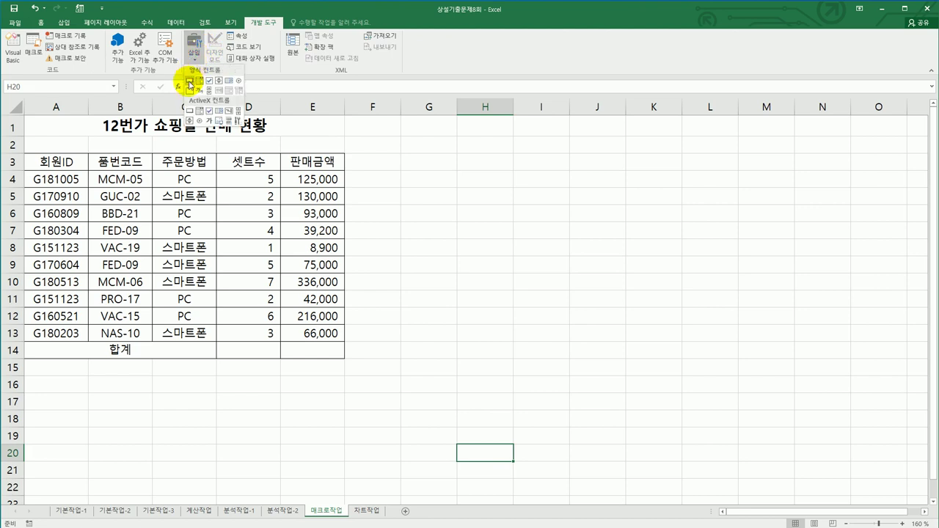
click(189, 80)
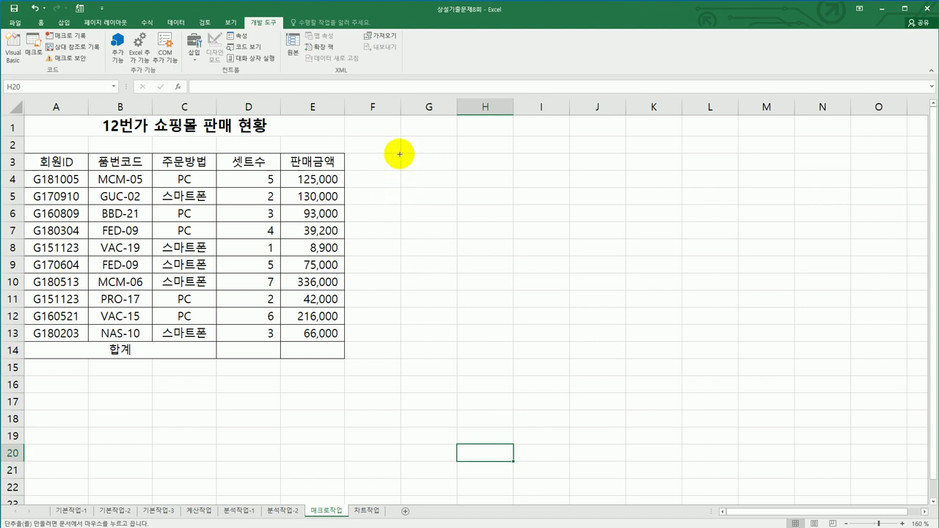
mouse_move(400, 153)
mouse_down()
mouse_move(485, 183)
mouse_move(490, 198)
mouse_up()
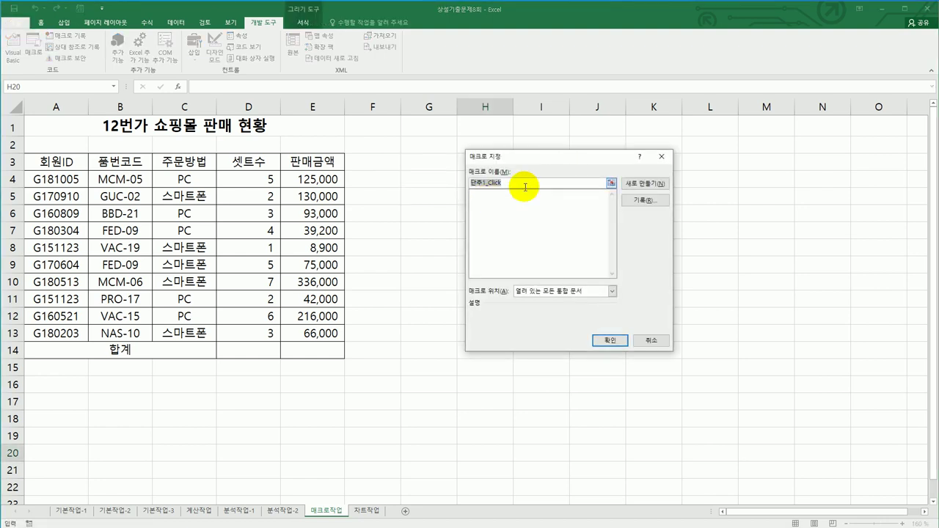
Name the button's macro 합계 and start recording it in the current workbook.
text(합계)
click(627, 203)
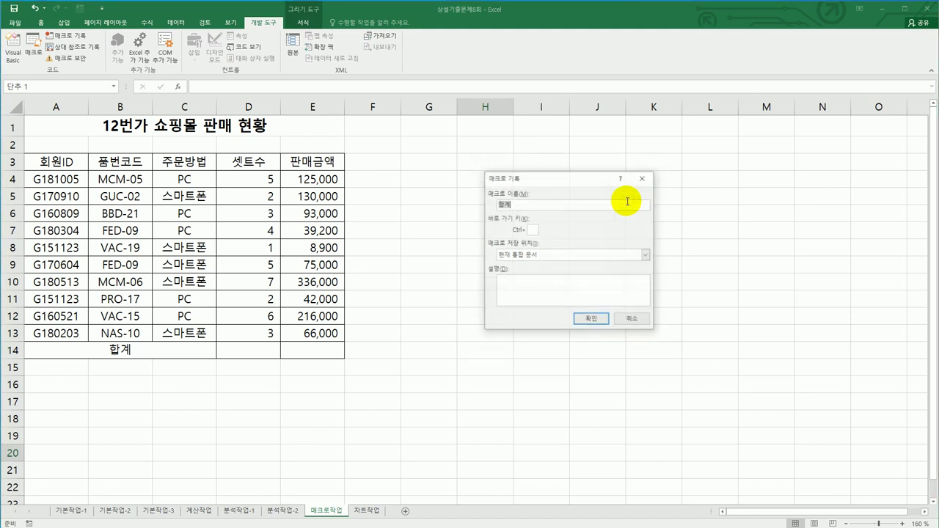
click(594, 323)
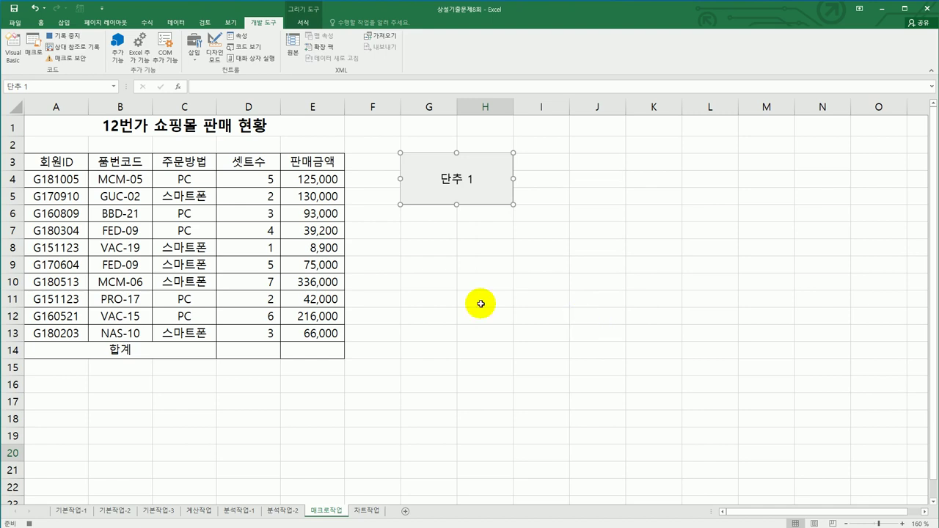
Fill D14:E14 with AutoSum totals of 셋트수 and 판매금액, and check both formulas.
drag(264, 181, 300, 352)
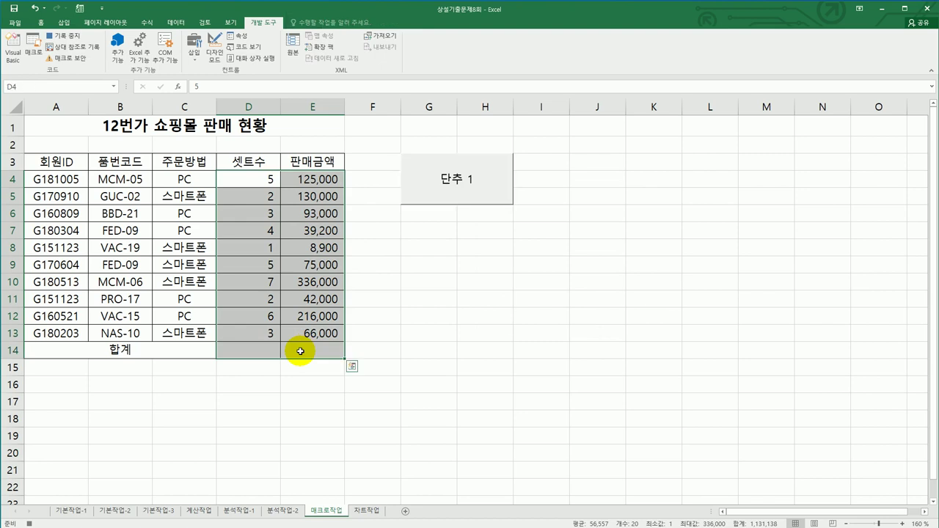
click(143, 22)
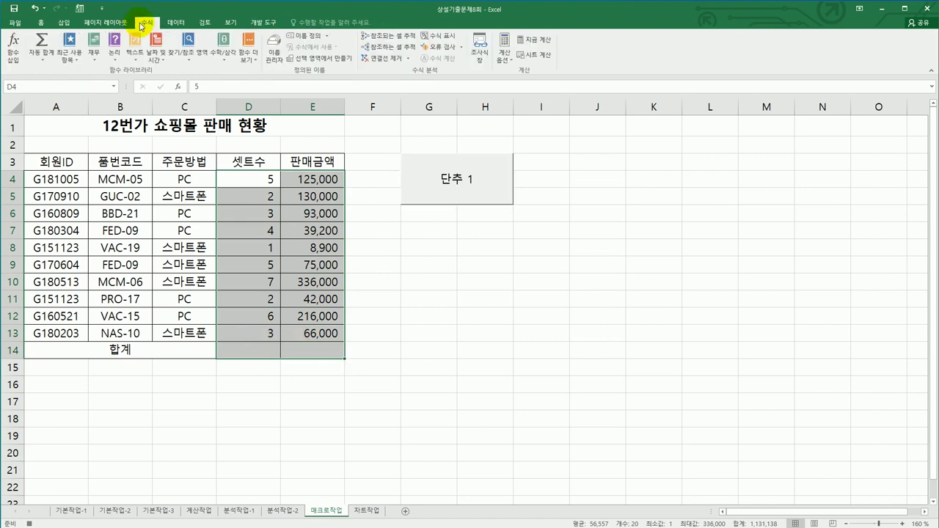
click(40, 46)
click(260, 352)
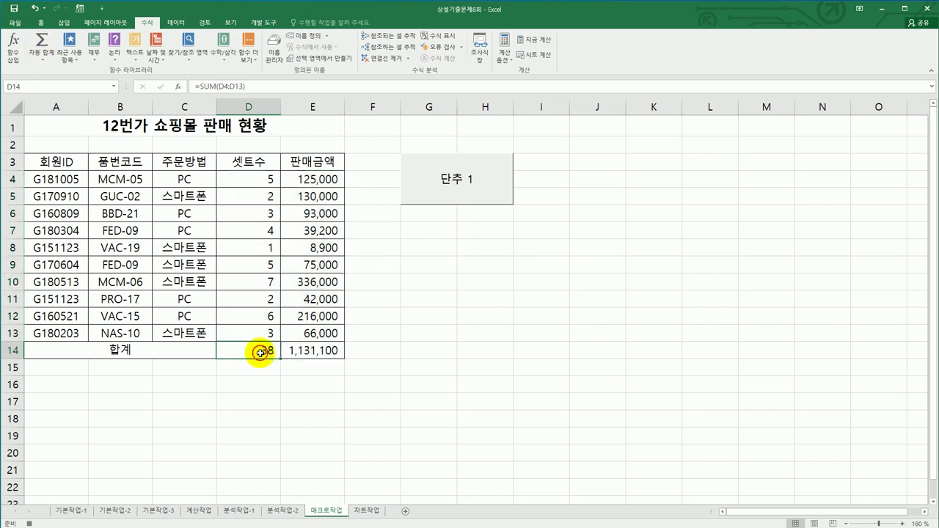
click(299, 352)
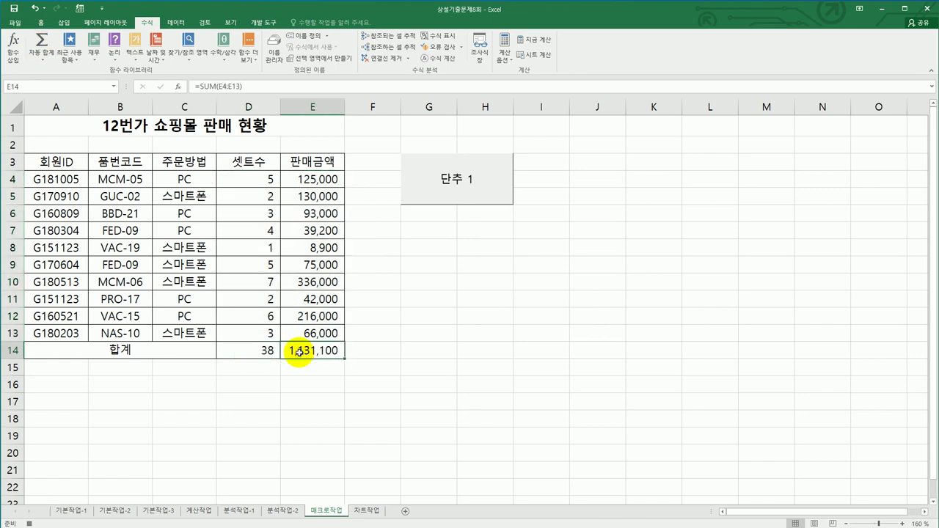
Stop recording the 합계 macro and change the form button's label to 합계.
click(256, 25)
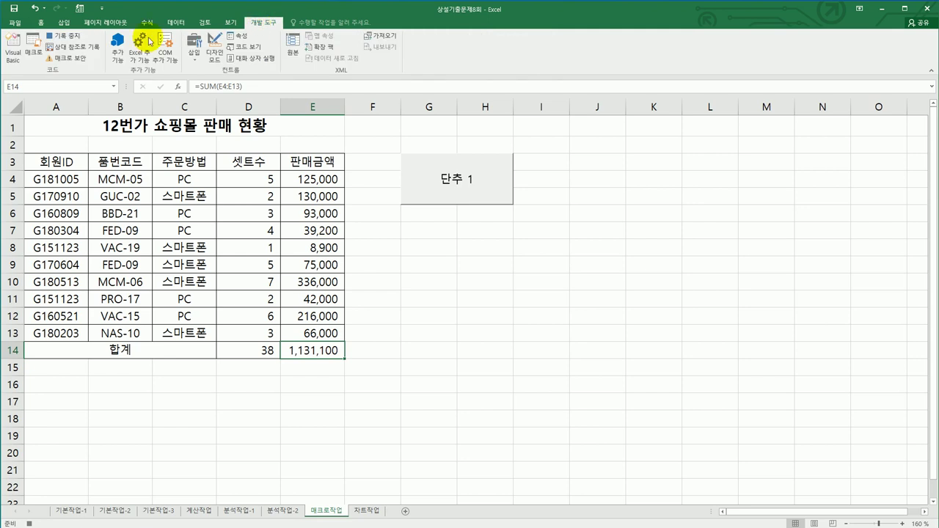
click(64, 35)
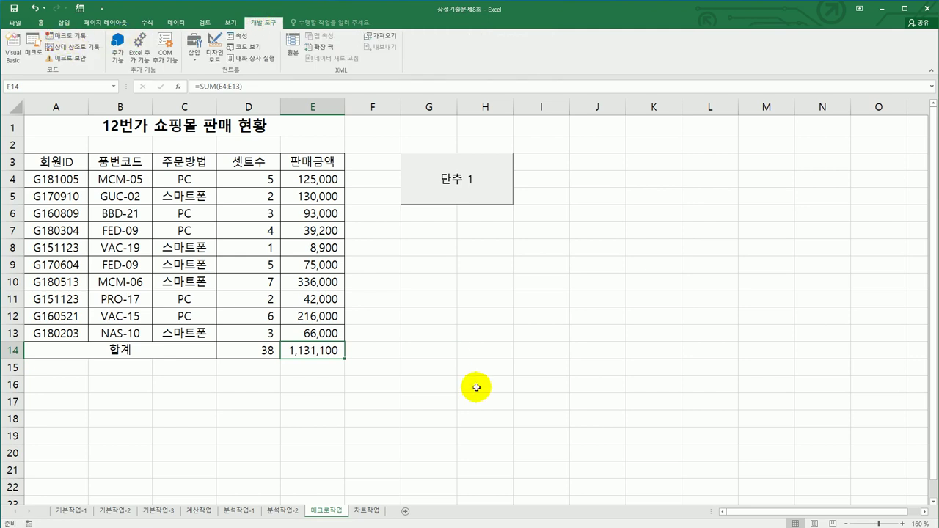
right_click(460, 192)
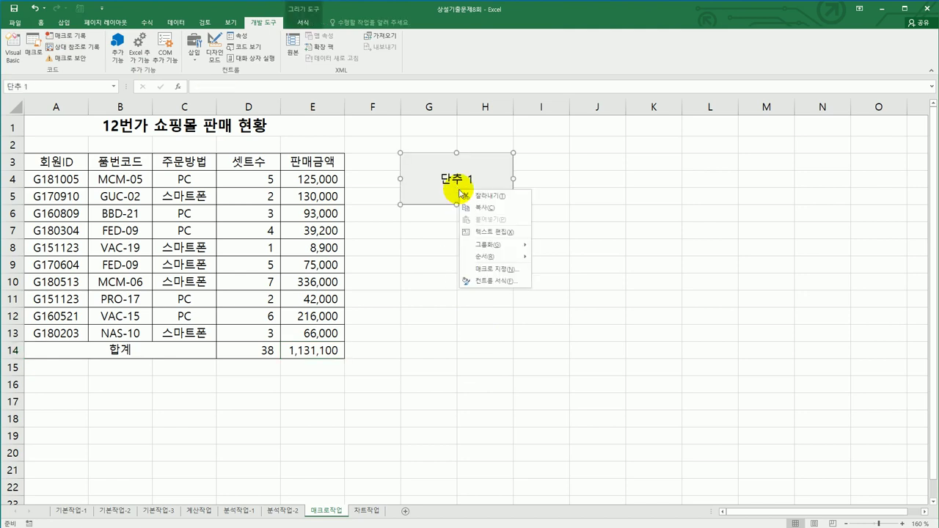
click(489, 232)
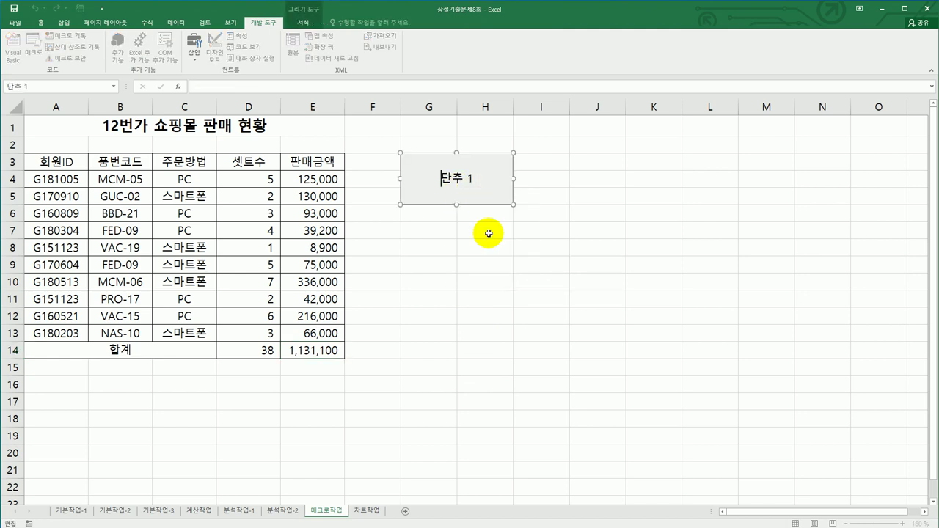
key(ctrl+a)
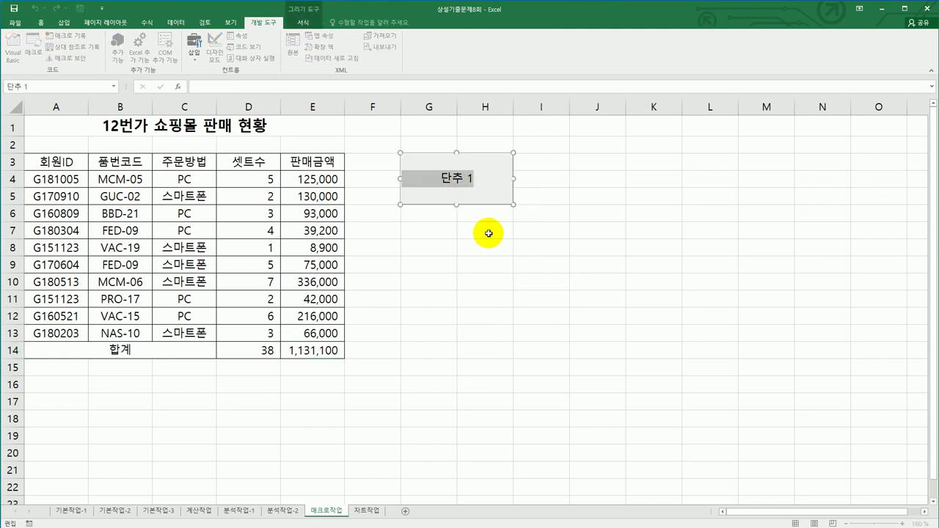
text(합계)
click(488, 232)
drag(532, 153, 533, 204)
click(521, 297)
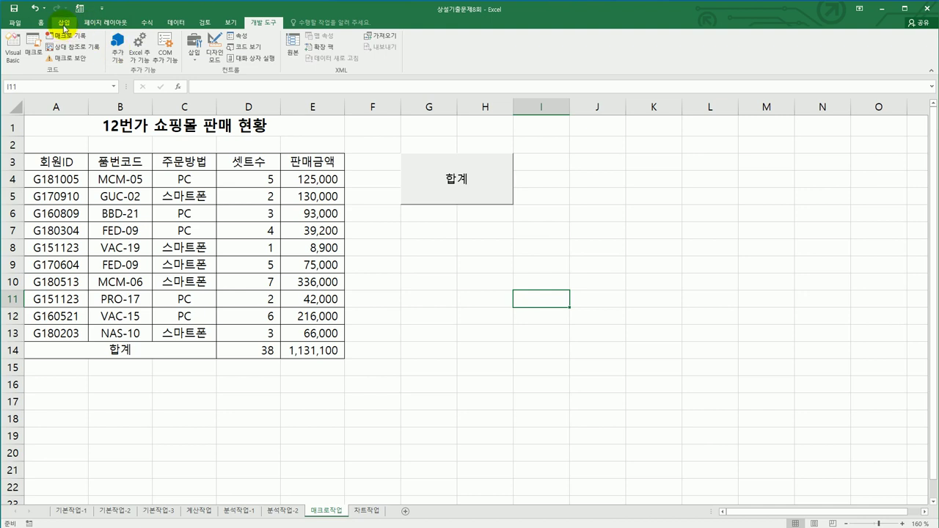
Insert a smiley face shape that exactly covers cells G7:H9.
click(63, 26)
click(134, 54)
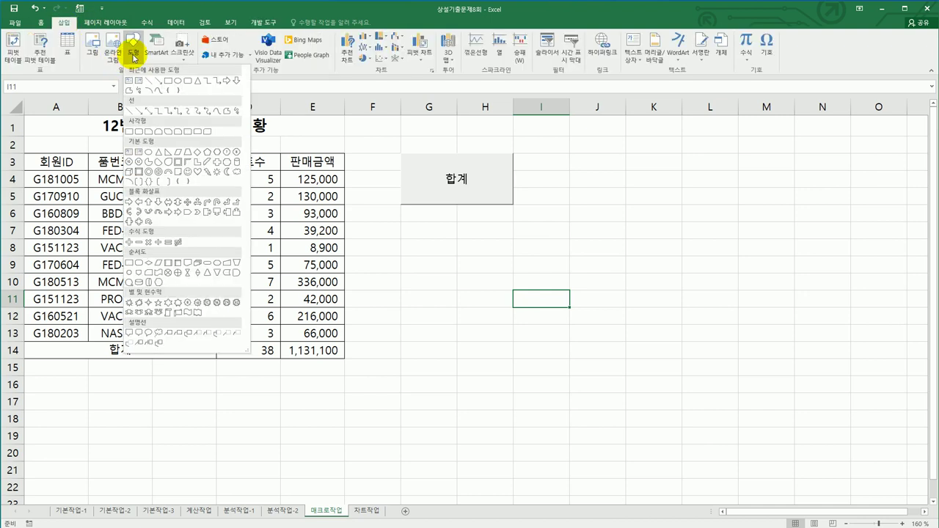
click(190, 176)
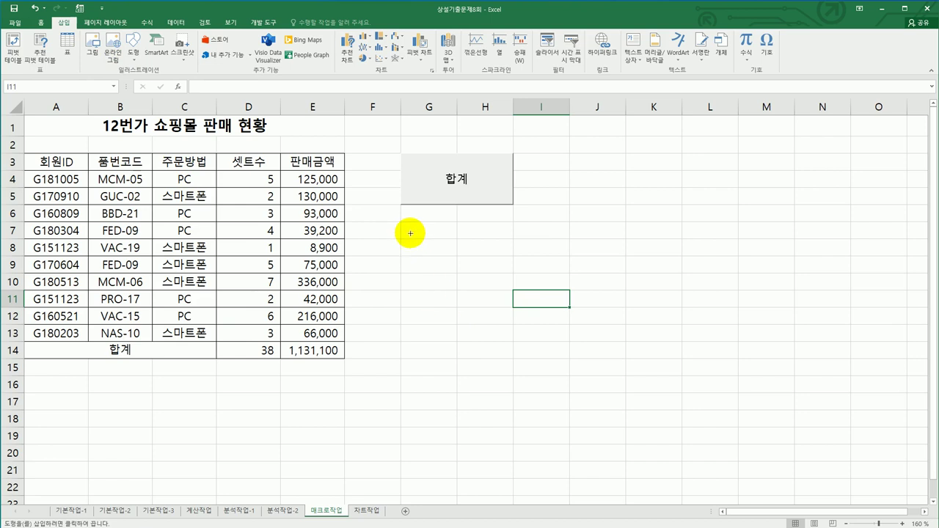
mouse_move(401, 220)
mouse_down()
mouse_move(496, 243)
mouse_move(495, 276)
mouse_up()
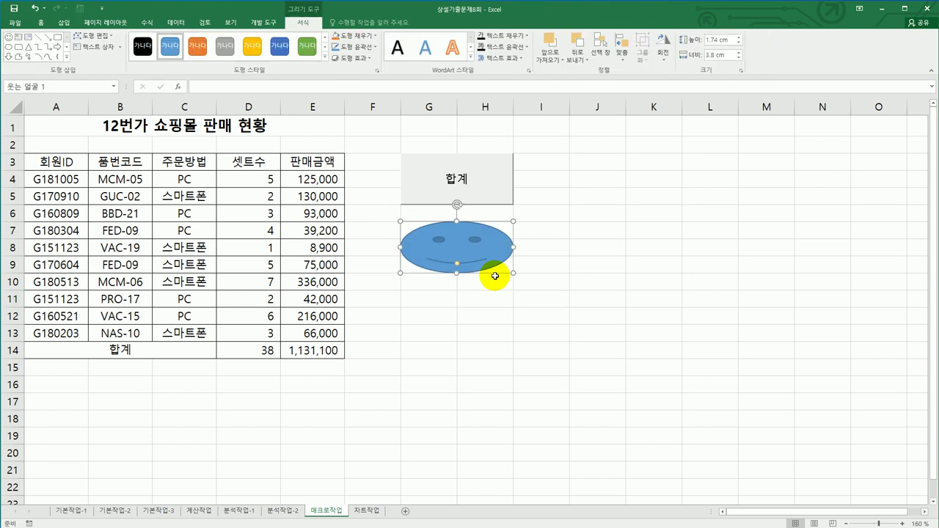
Assign a new macro named 서식 to the smiley face shape and start recording it.
right_click(483, 253)
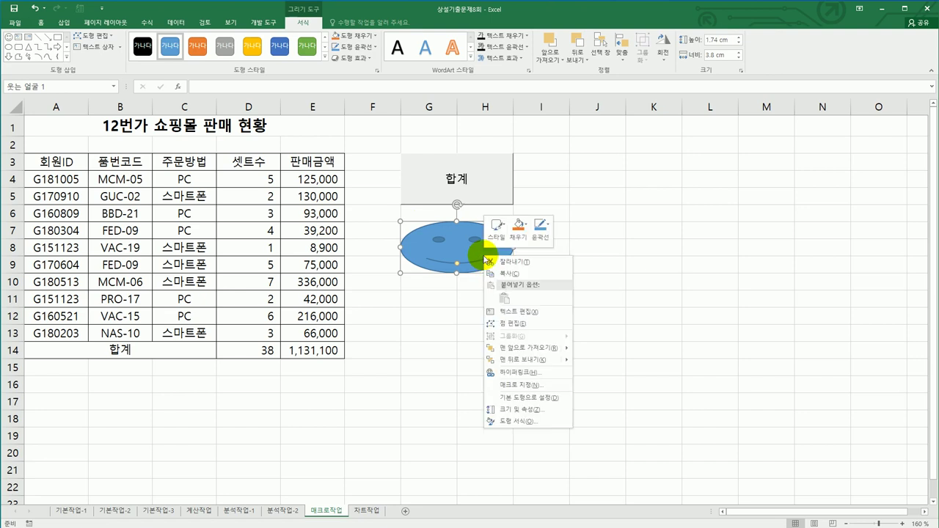
click(540, 385)
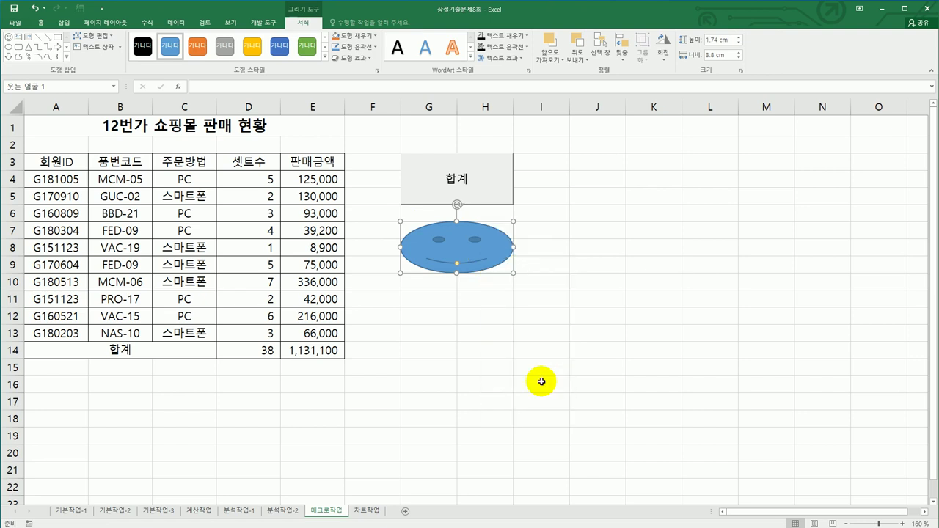
text(서식)
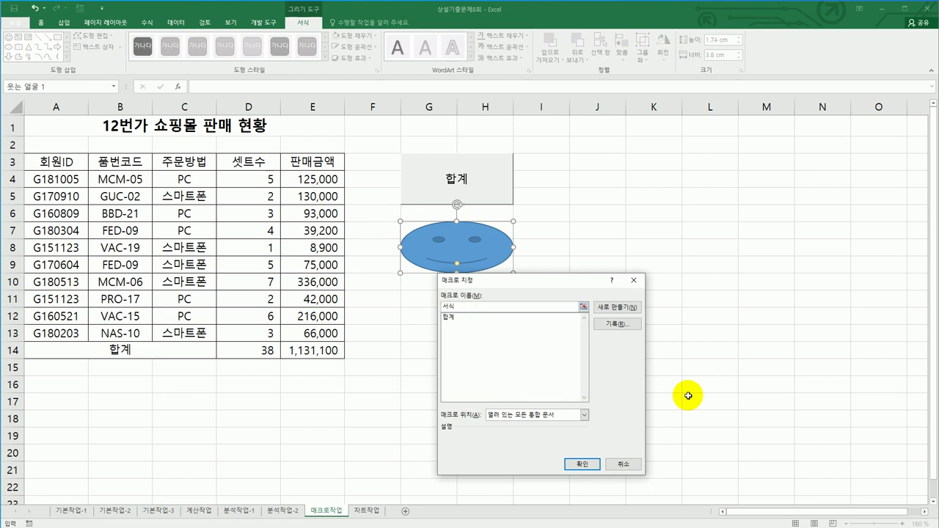
click(614, 323)
drag(564, 301, 675, 203)
click(673, 344)
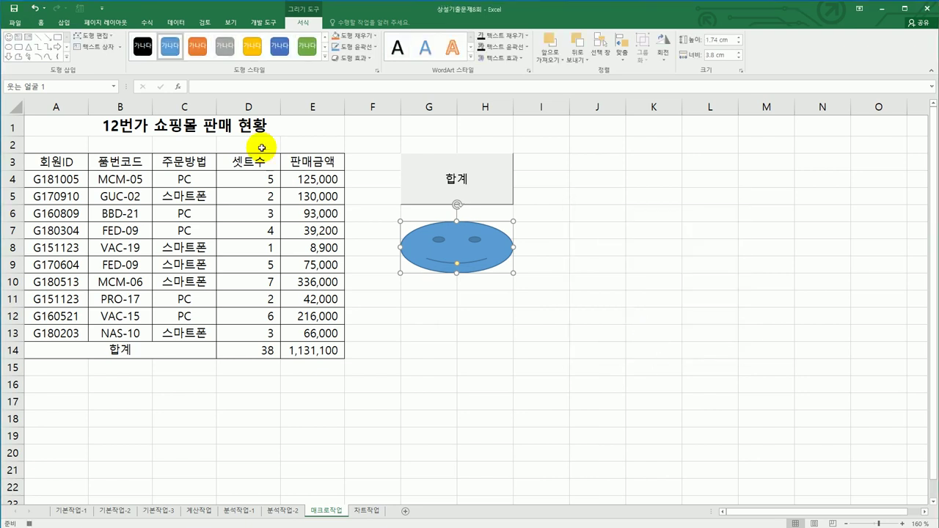
Fill the header cells A3:E3 and the merged 합계 cell A14 with standard yellow.
drag(67, 161, 305, 163)
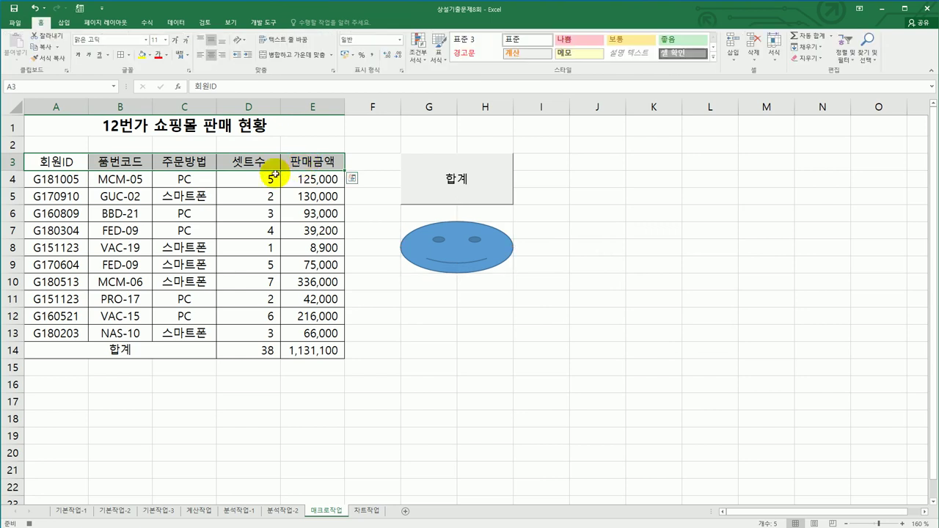
click(90, 351)
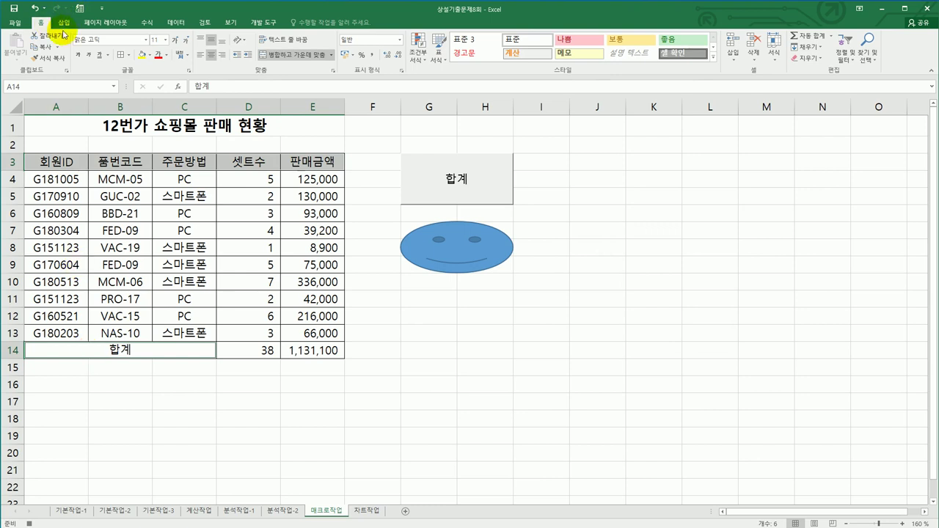
click(151, 57)
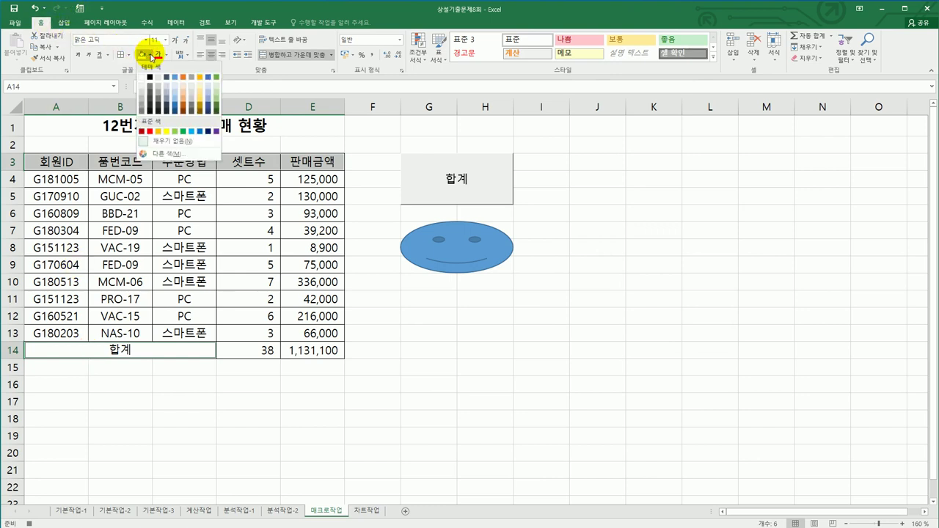
click(167, 131)
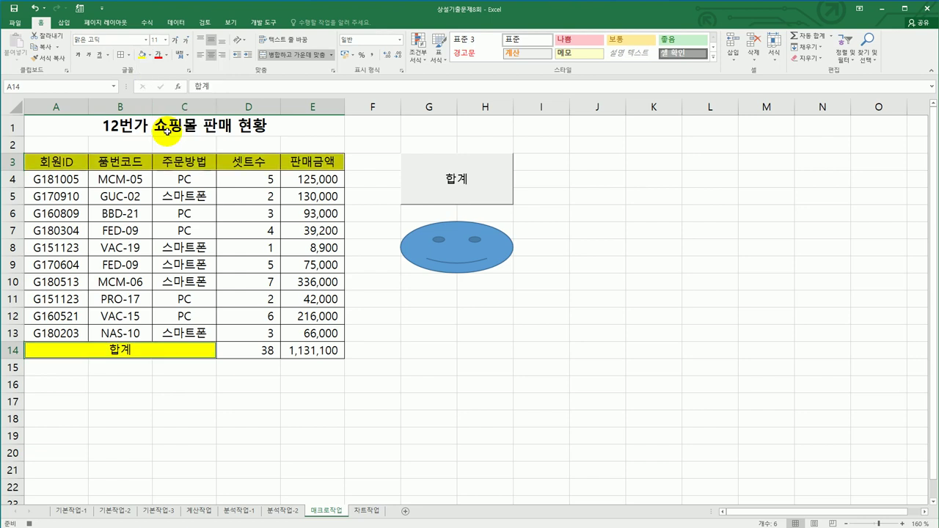
click(169, 348)
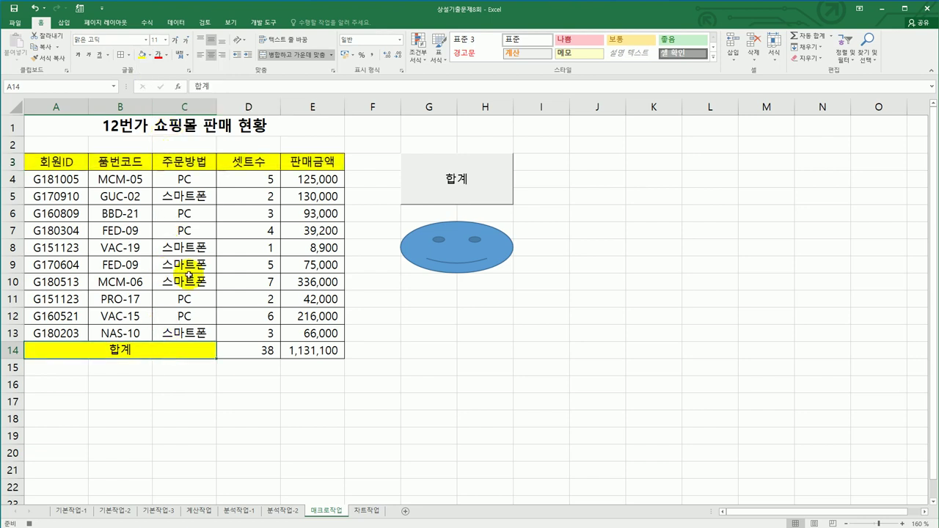
Stop recording the 서식 macro and move the selection to an empty cell.
click(263, 22)
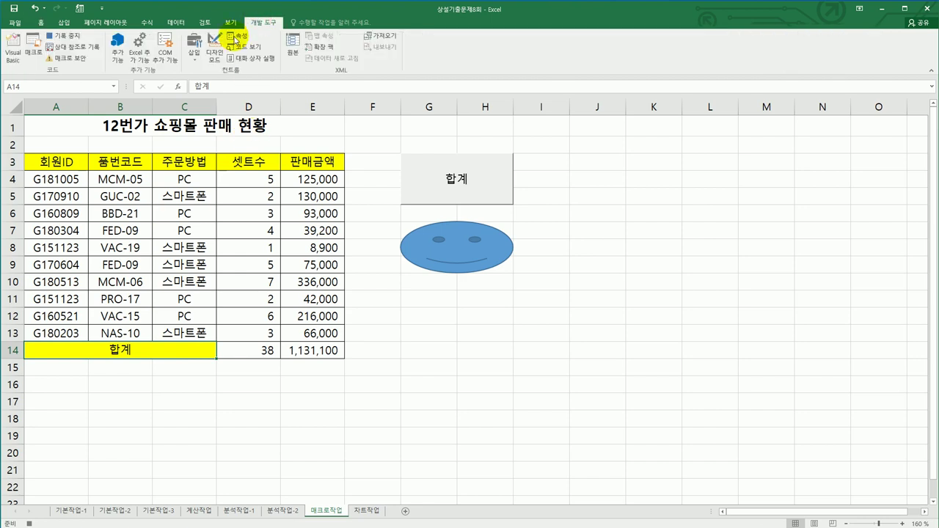
click(68, 37)
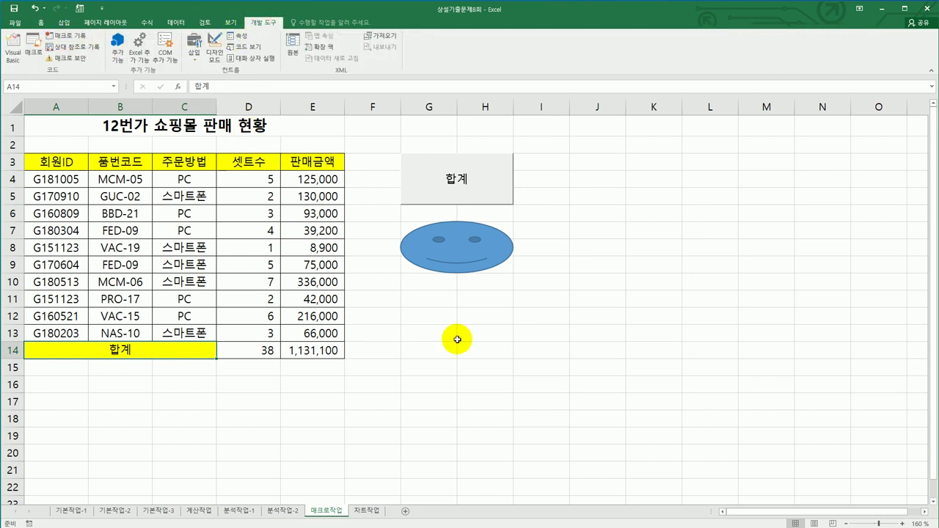
click(477, 309)
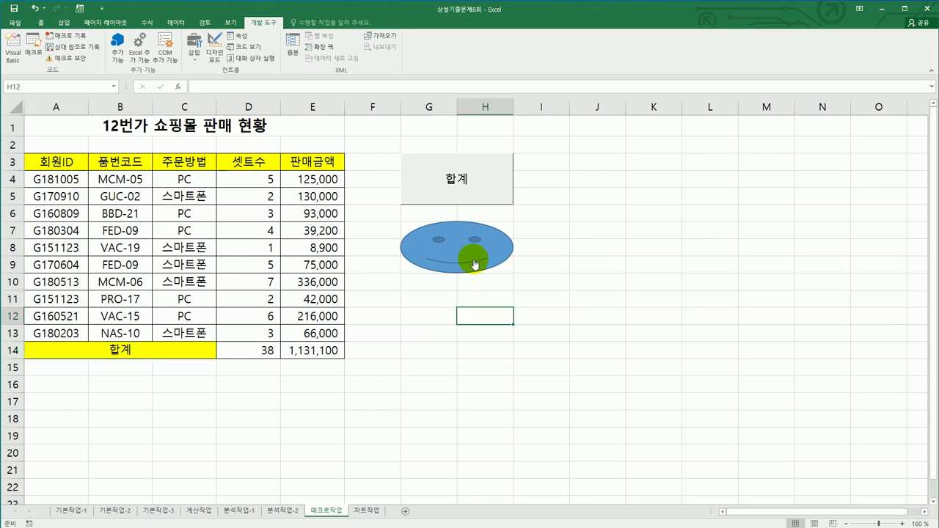
click(467, 380)
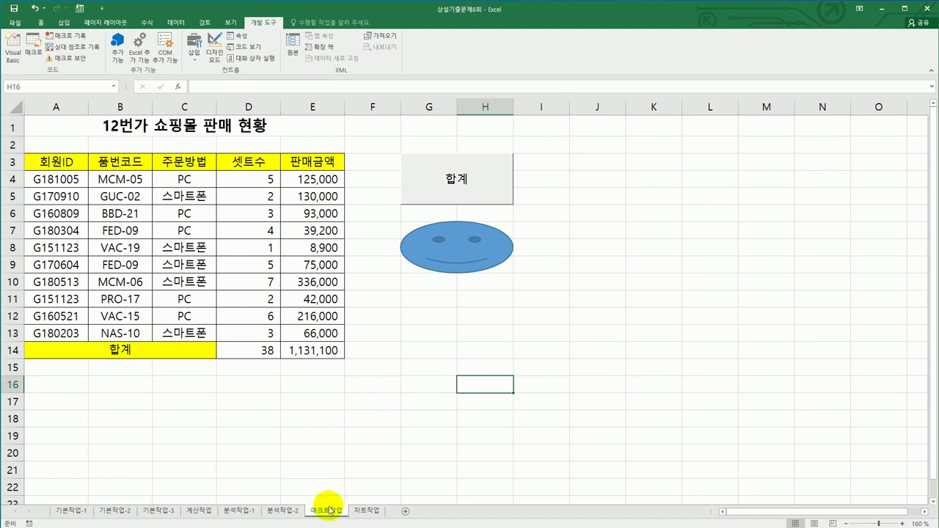
On the 차트작업 sheet, change the line chart's type to 3차원 원형 (3-D pie).
click(370, 514)
click(540, 444)
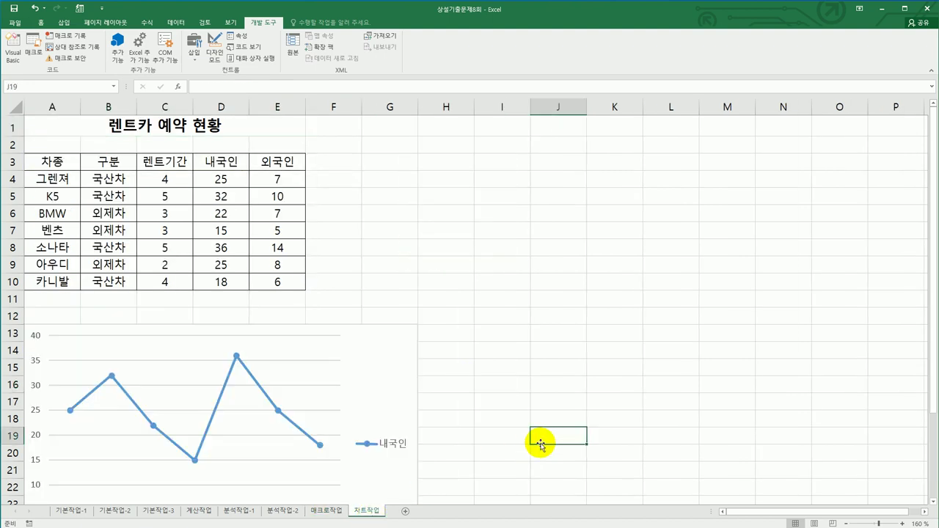
scroll(540, 444, down, 2)
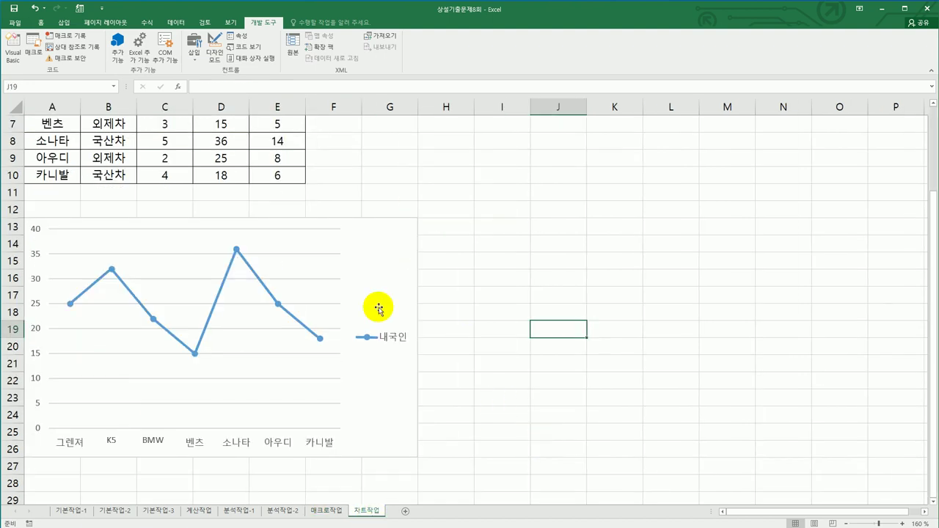
click(386, 245)
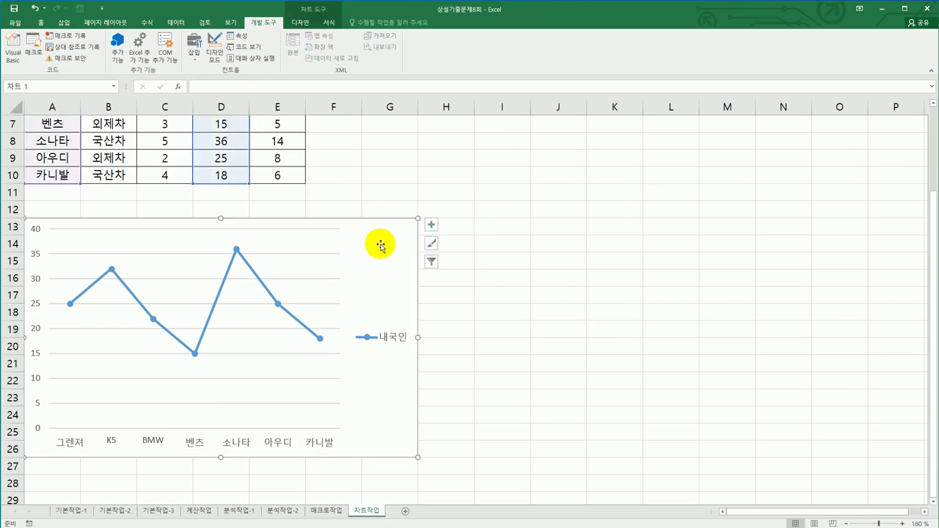
right_click(384, 246)
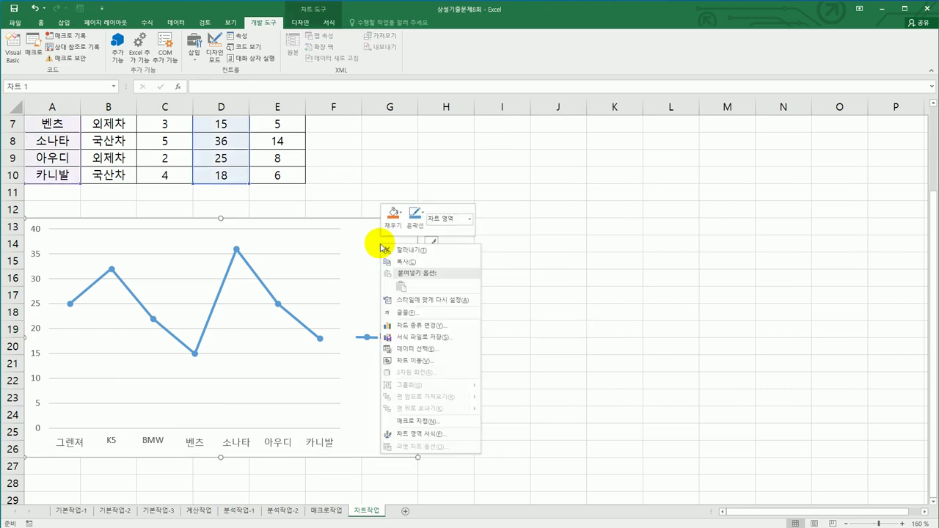
click(439, 327)
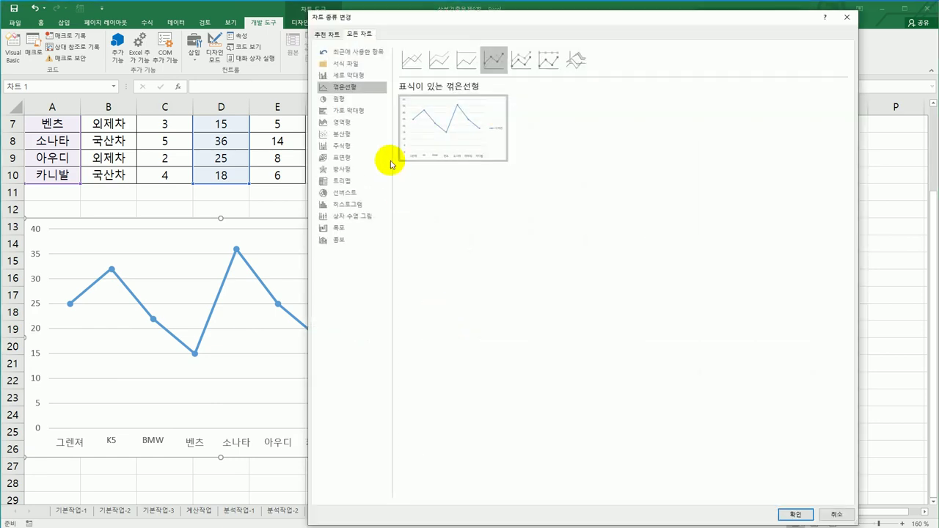
click(350, 101)
click(444, 63)
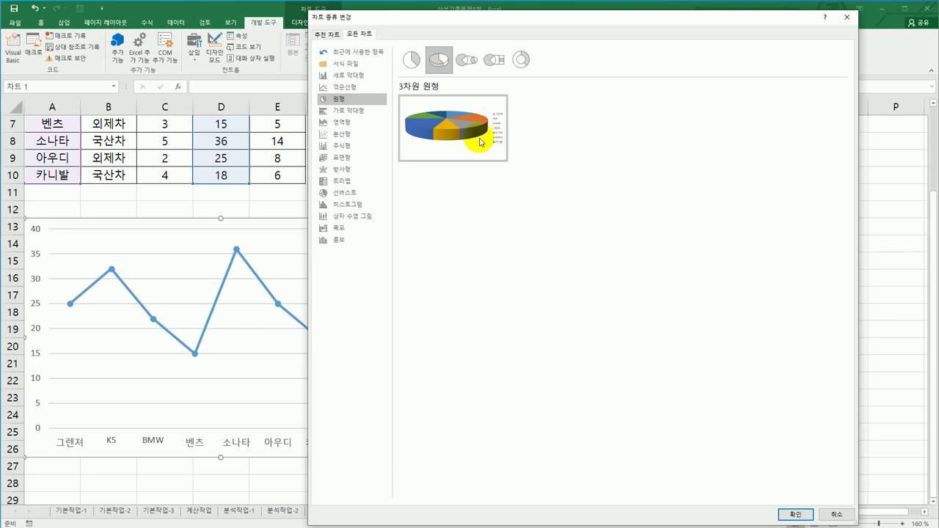
click(789, 513)
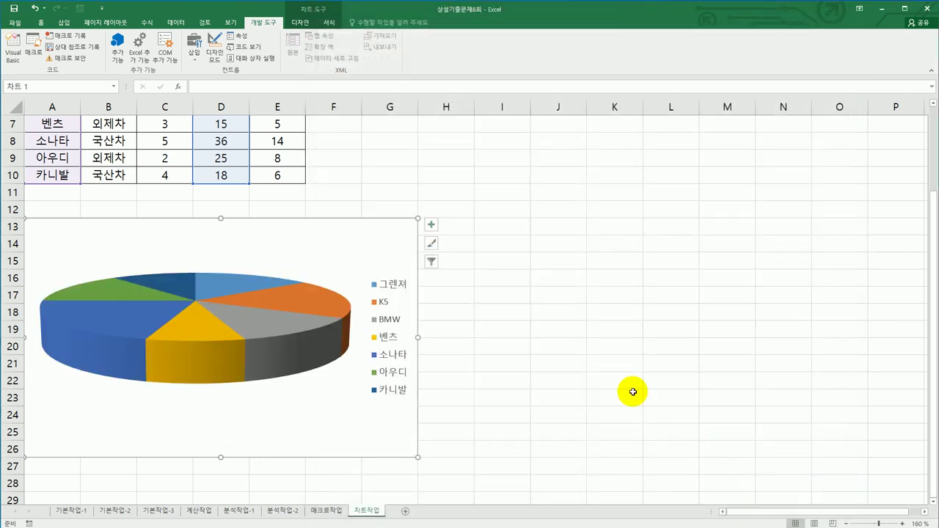
Add the chart title "내국인 렌트카 예약" to the pie chart and delete its legend.
click(429, 224)
click(477, 235)
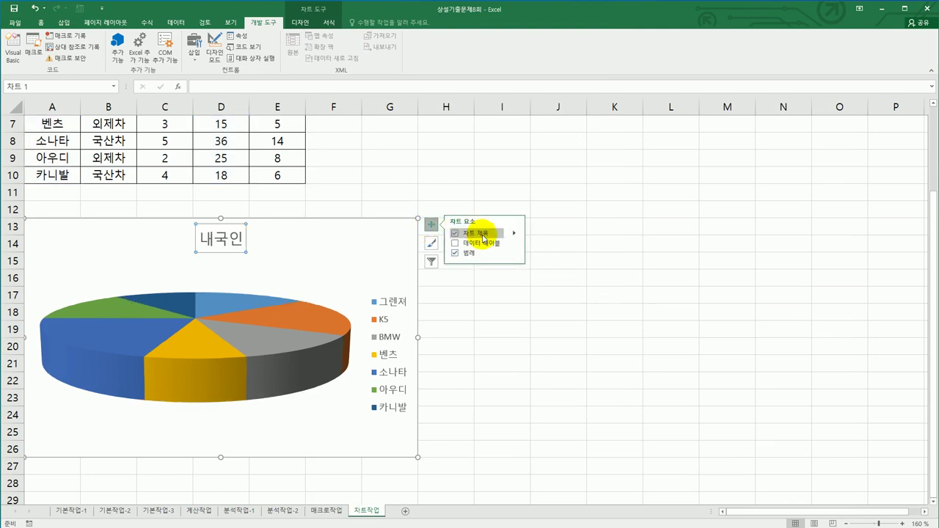
click(213, 243)
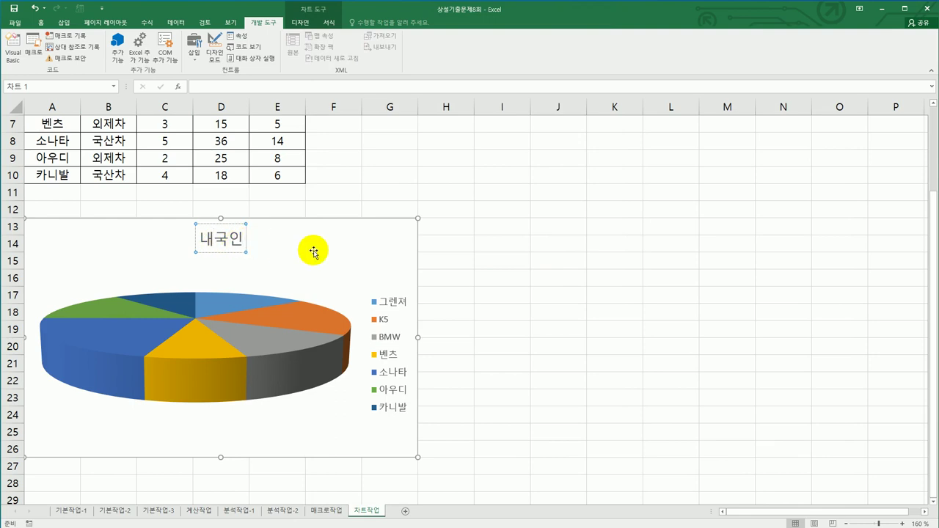
text(렌)
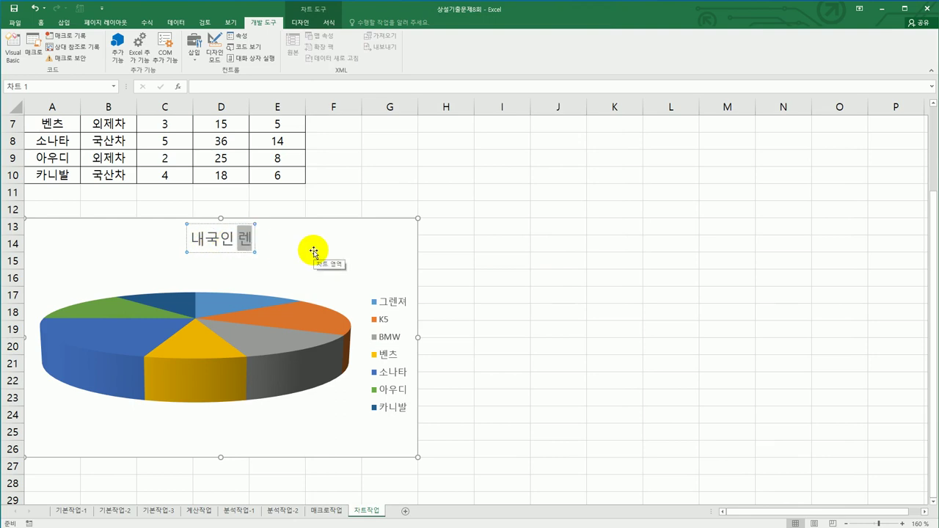
text(트카 예약)
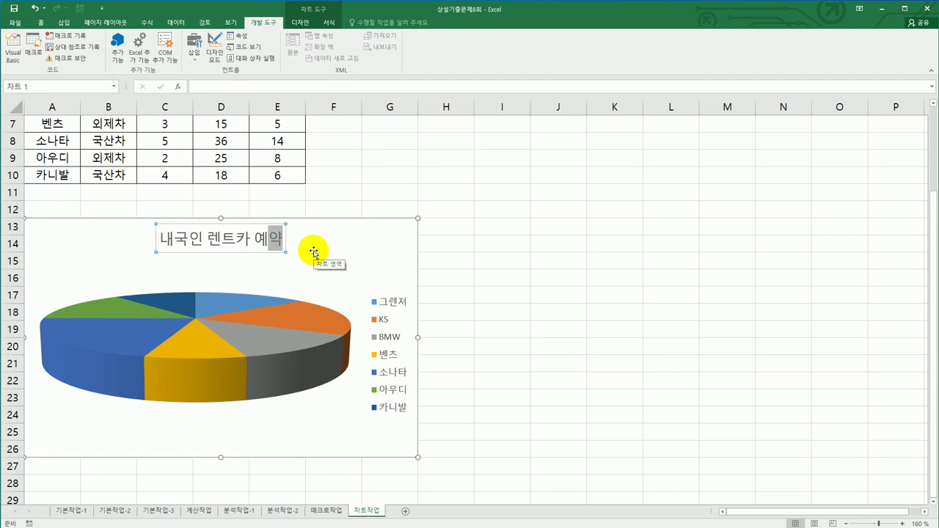
click(394, 376)
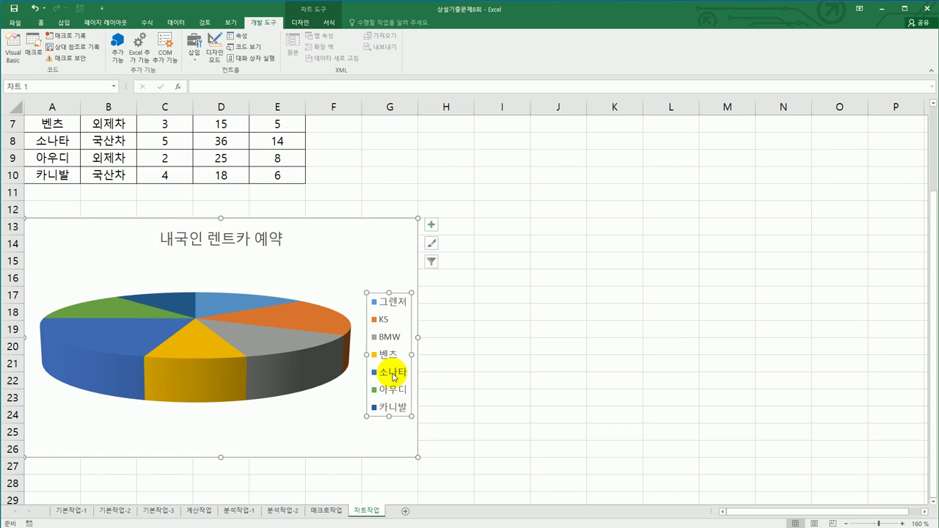
key(Delete)
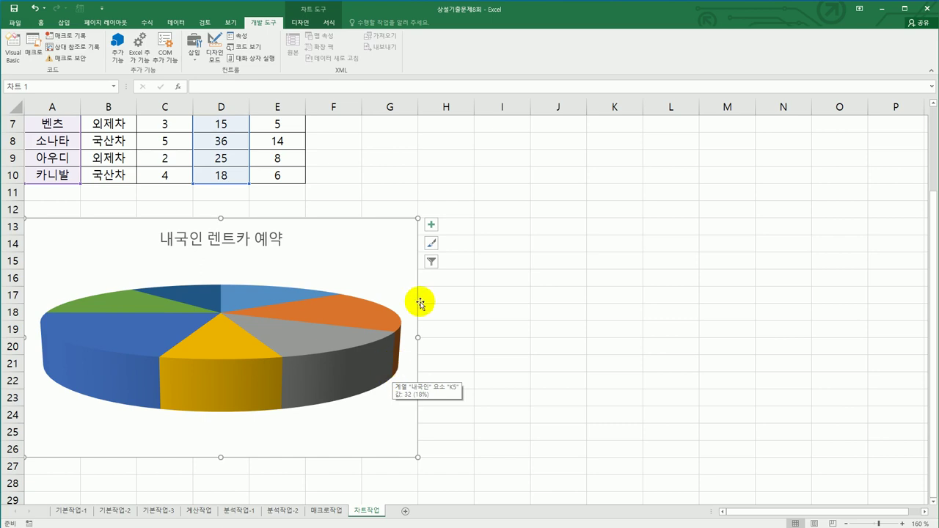
Add data labels at the outside end of the pie slices, showing the category name together with the value.
click(432, 227)
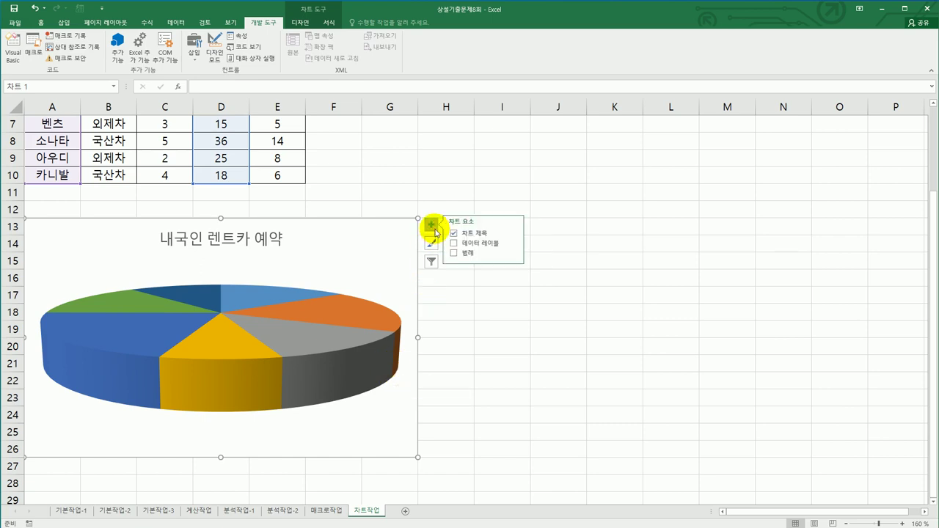
click(512, 244)
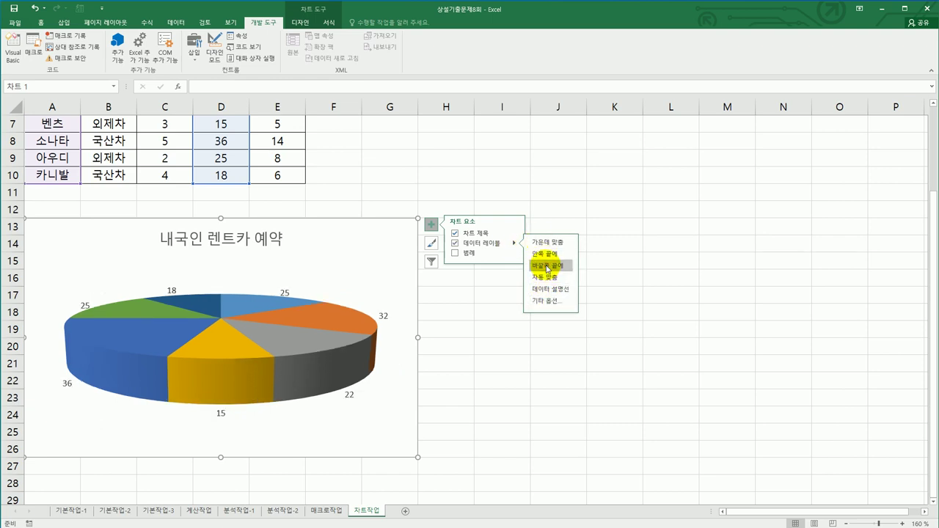
click(286, 297)
right_click(286, 294)
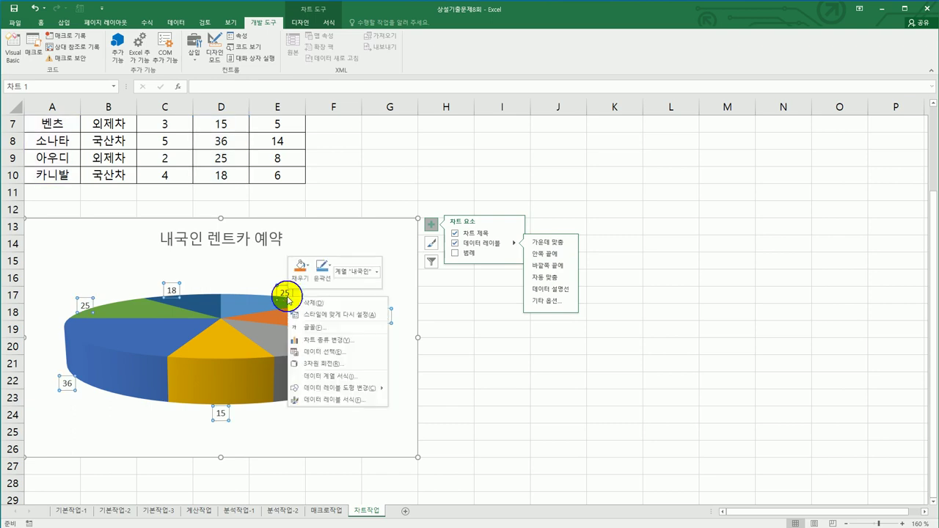
click(356, 400)
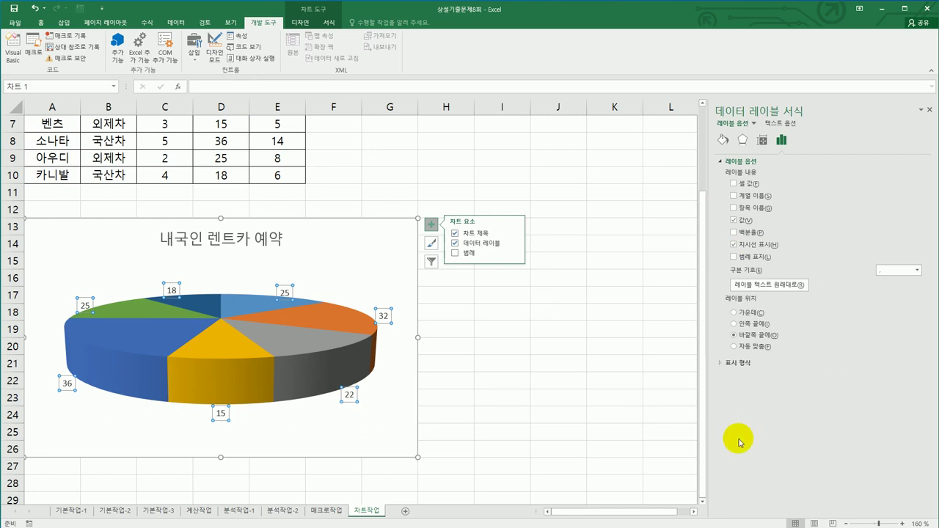
click(743, 209)
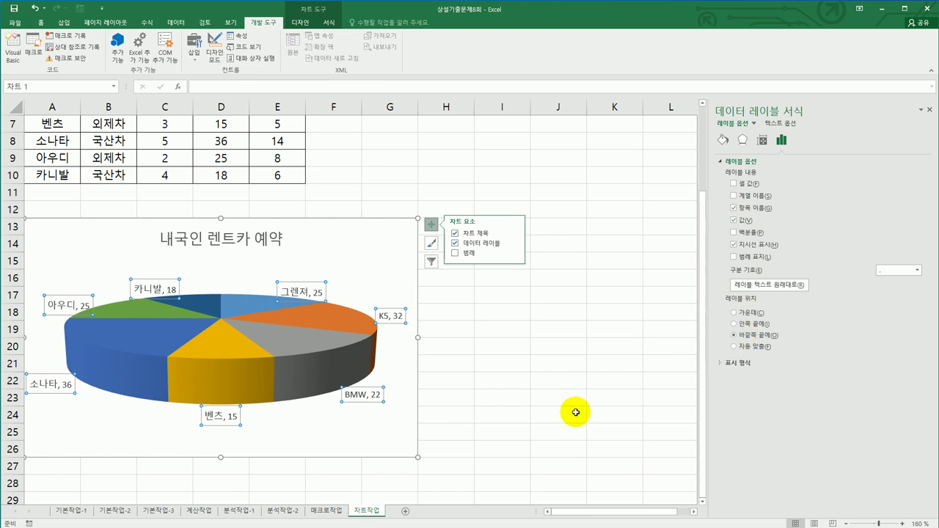
Set the Y rotation (Y 회전) of the pie chart's 3-D rotation to 30°.
right_click(385, 248)
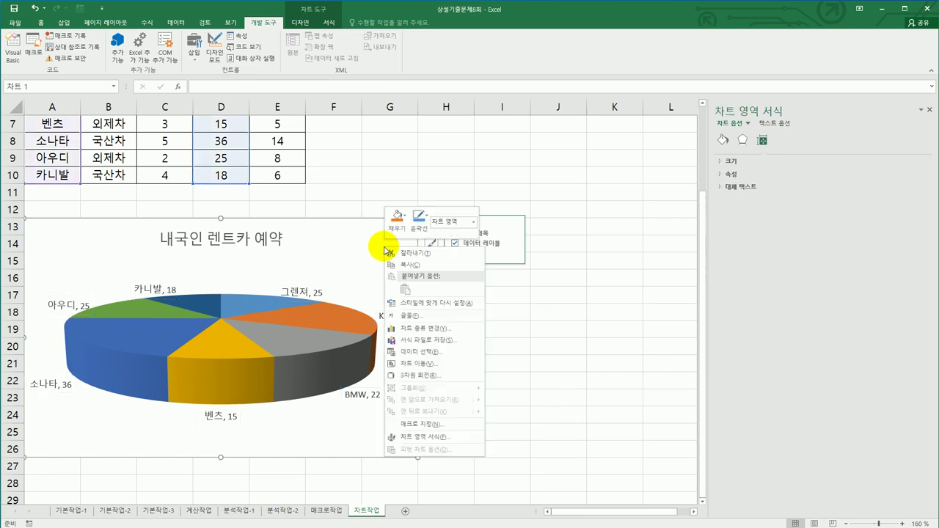
click(439, 375)
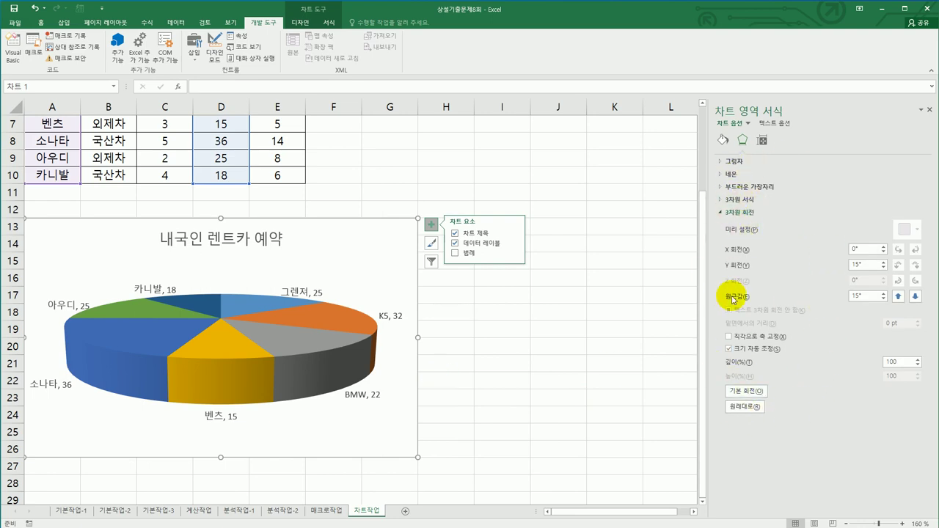
double_click(864, 264)
text(30)
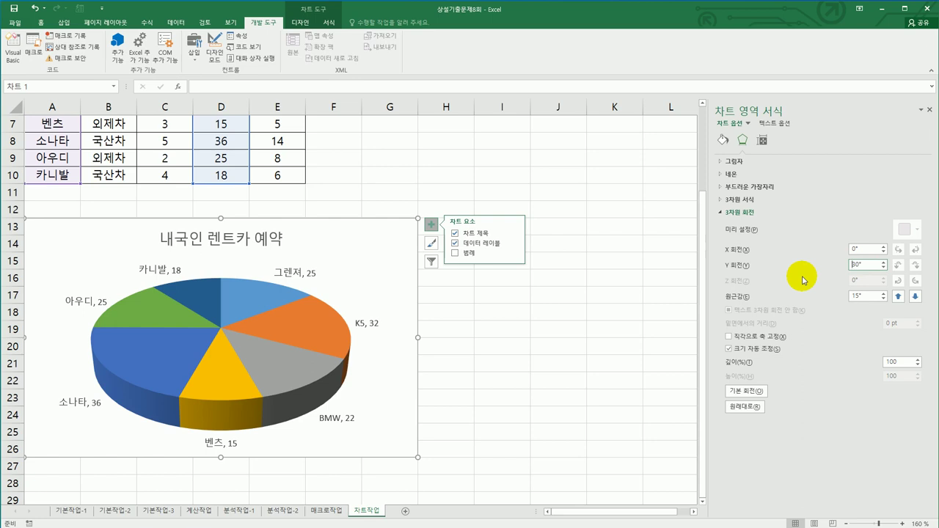
Set the pie series' first slice angle (첫째 조각의 각) to 20° and its explosion (쪼개진 원형) to 10%.
click(303, 325)
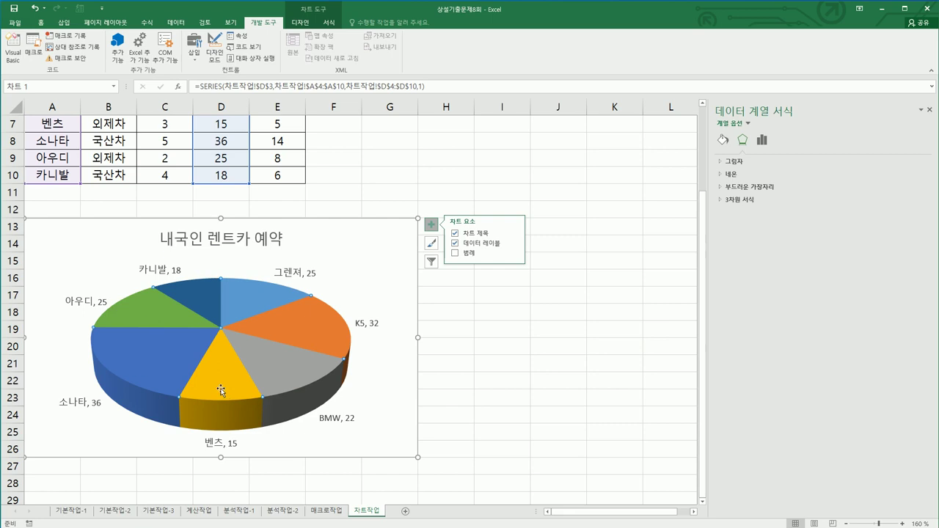
click(762, 141)
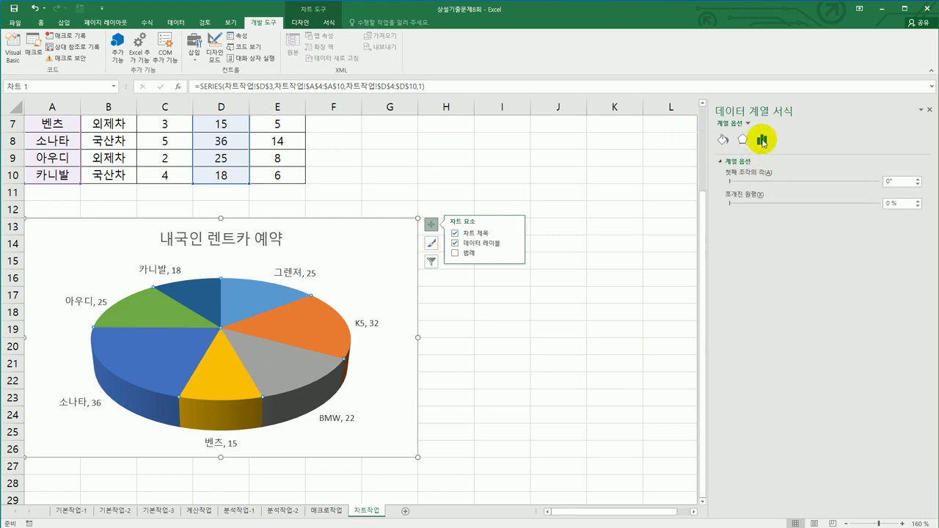
double_click(894, 181)
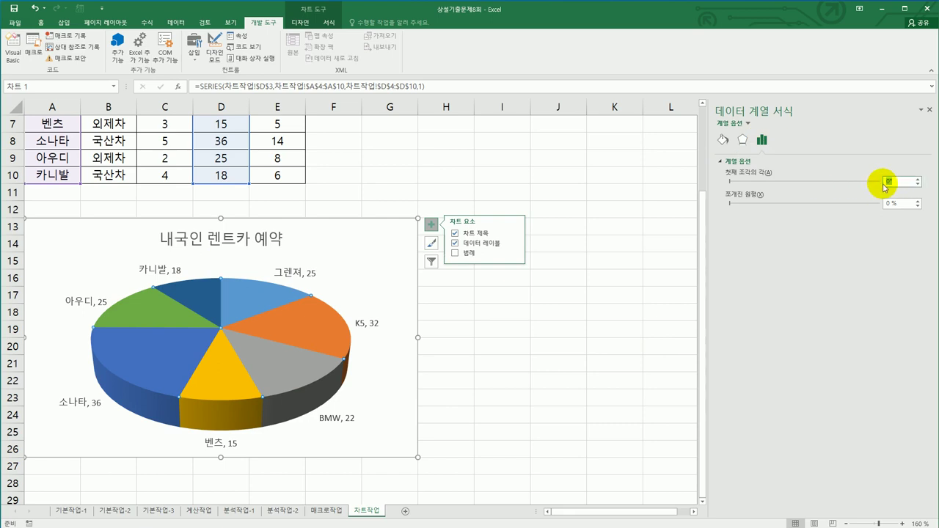
text(20)
key(Return)
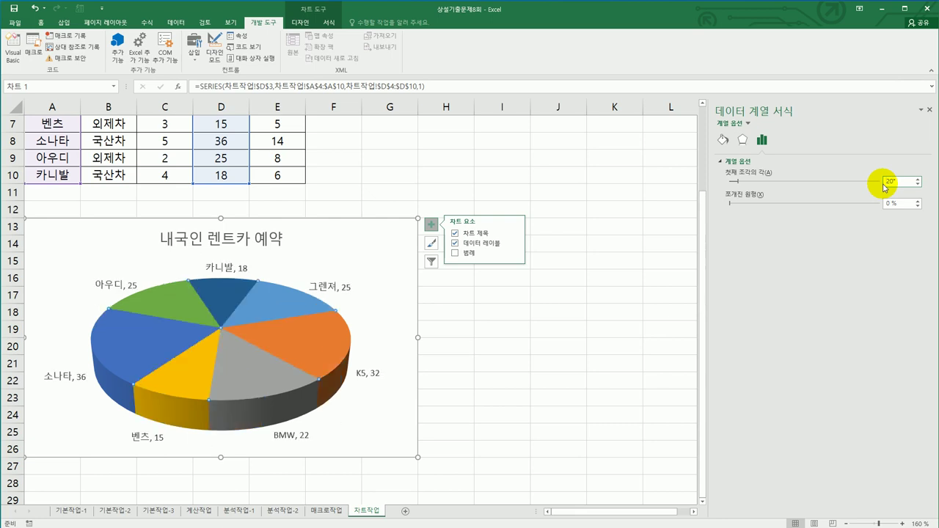
double_click(896, 203)
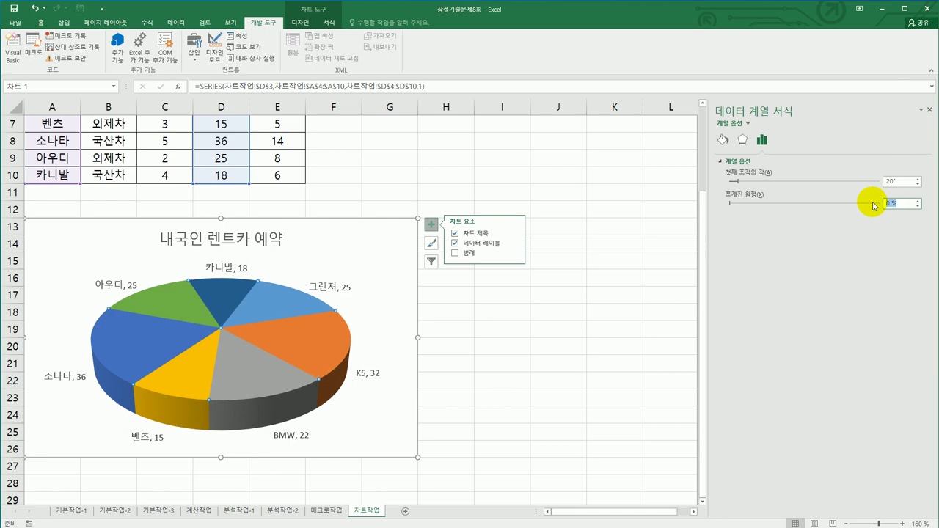
key(Return)
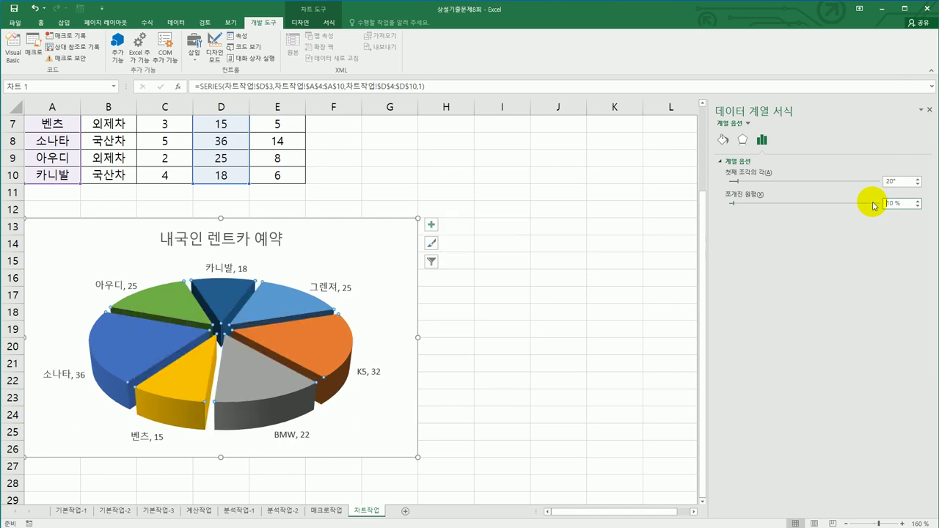
Apply the shape style 미세 효과 - 파랑, 강조 1 to the chart title.
click(243, 247)
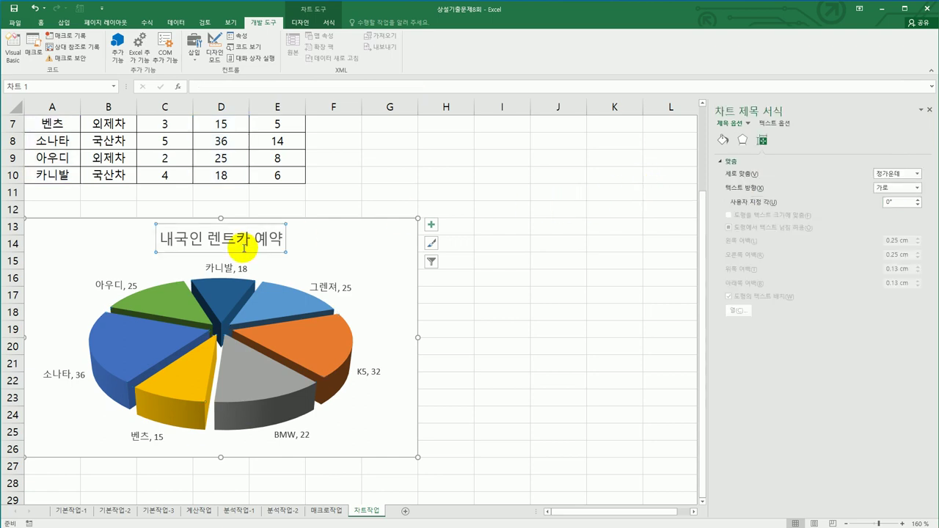
click(329, 23)
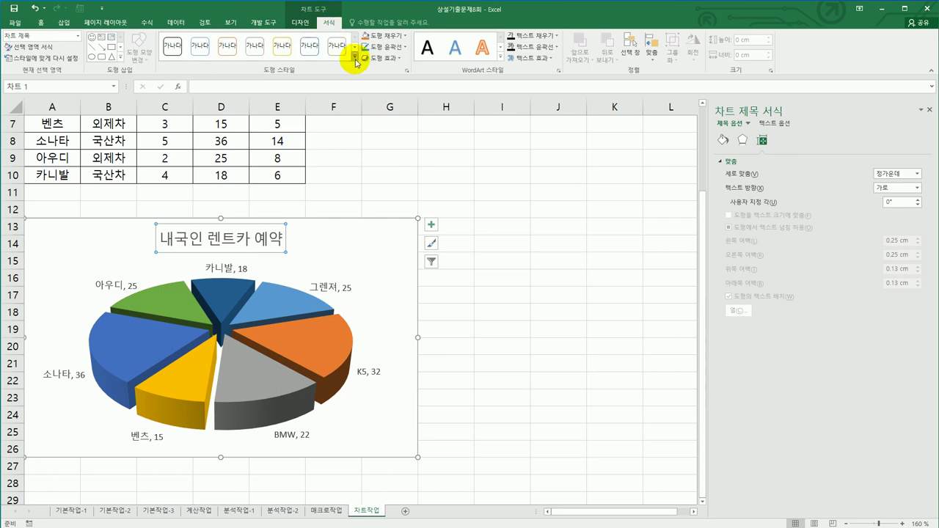
click(355, 57)
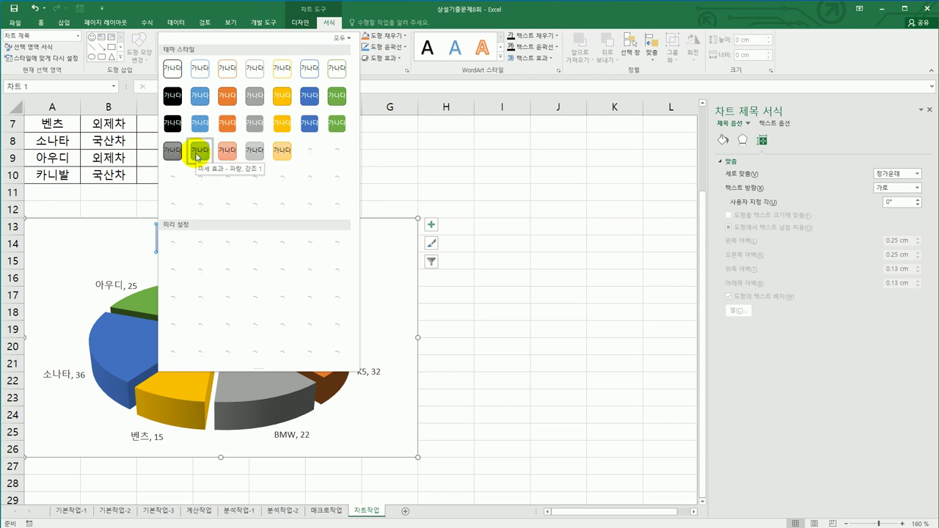
click(196, 155)
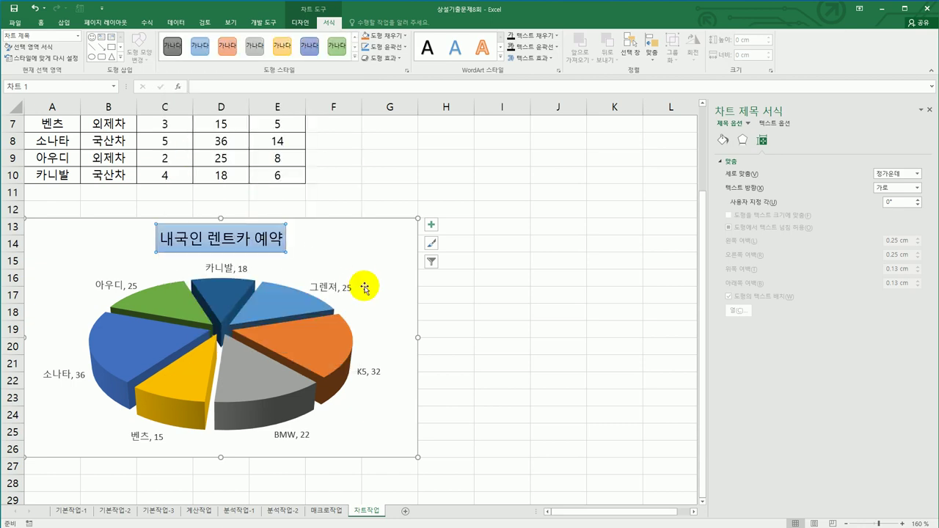
Give the chart area's border rounded corners (둥근 모서리) and deselect the chart.
click(386, 253)
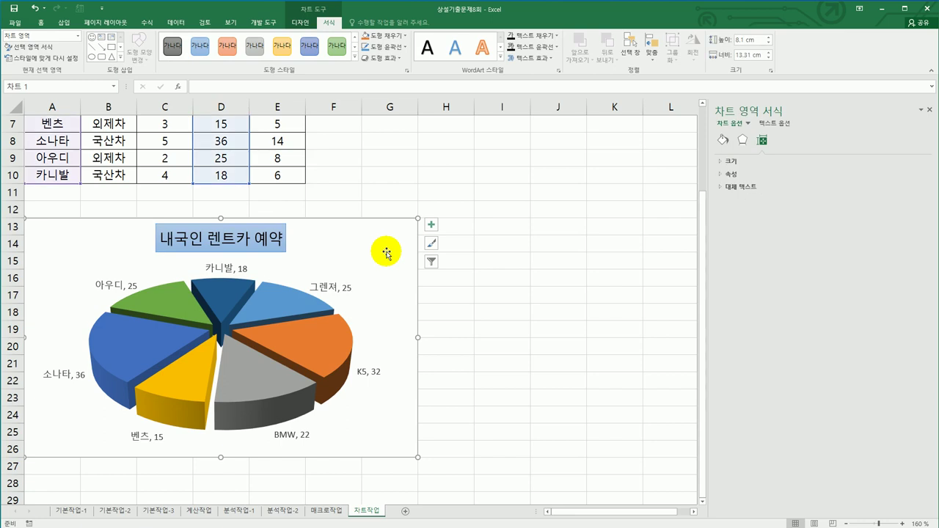
click(723, 142)
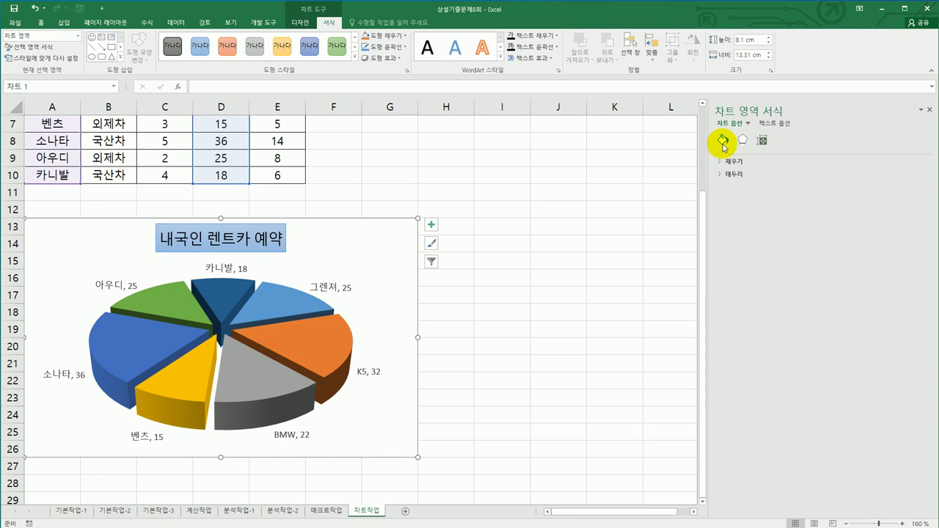
click(731, 175)
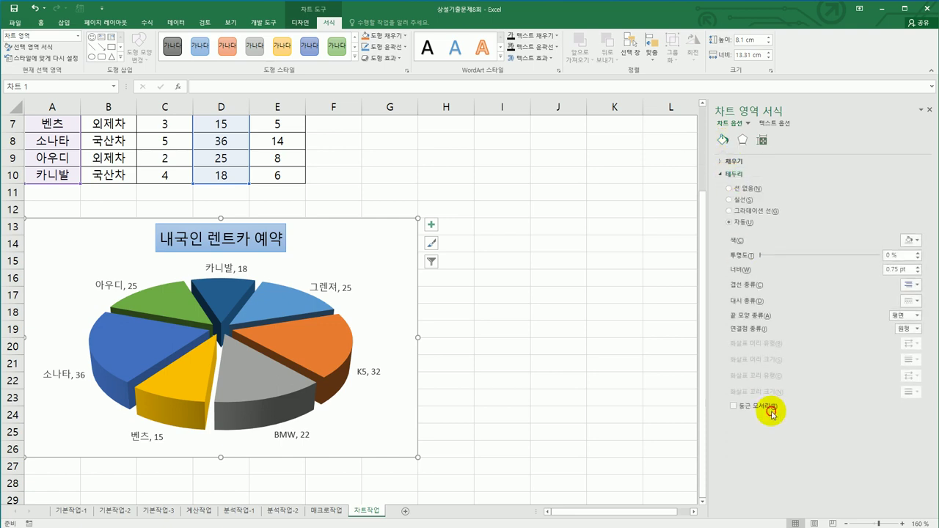
click(552, 427)
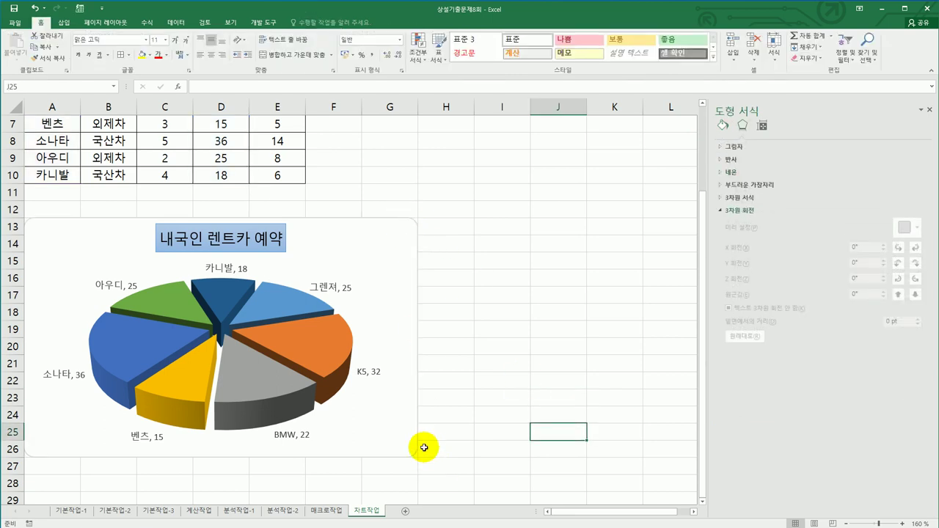
click(508, 463)
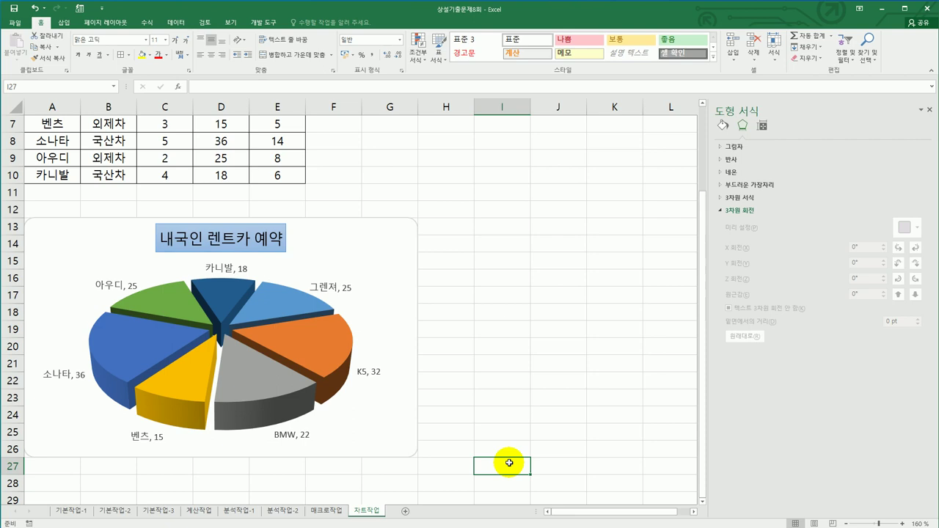
scroll(510, 463, up, 1)
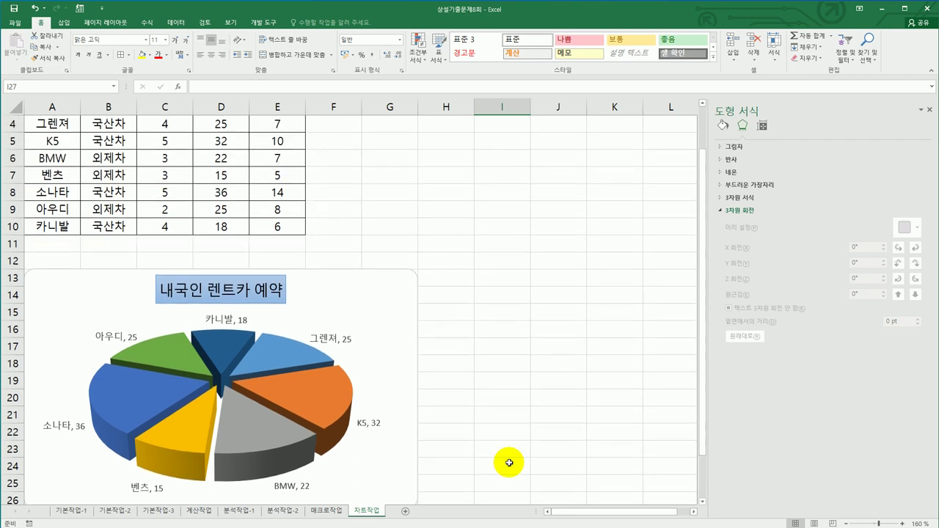